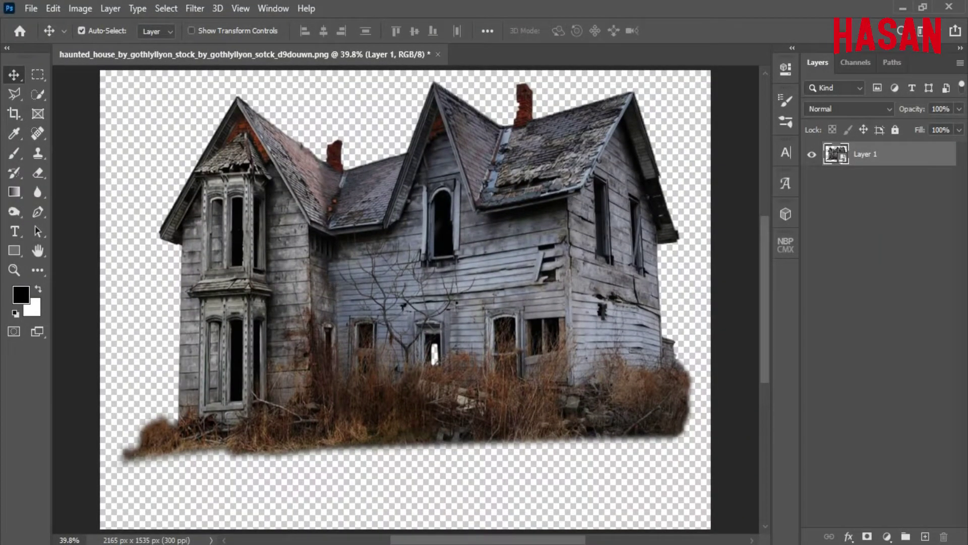
Step: Create a new white-background document, 3000 × 2000 px at 300 pixels/centimetre
{"action": "left_click", "coordinate": [32, 9]}
{"action": "left_click", "coordinate": [53, 28]}
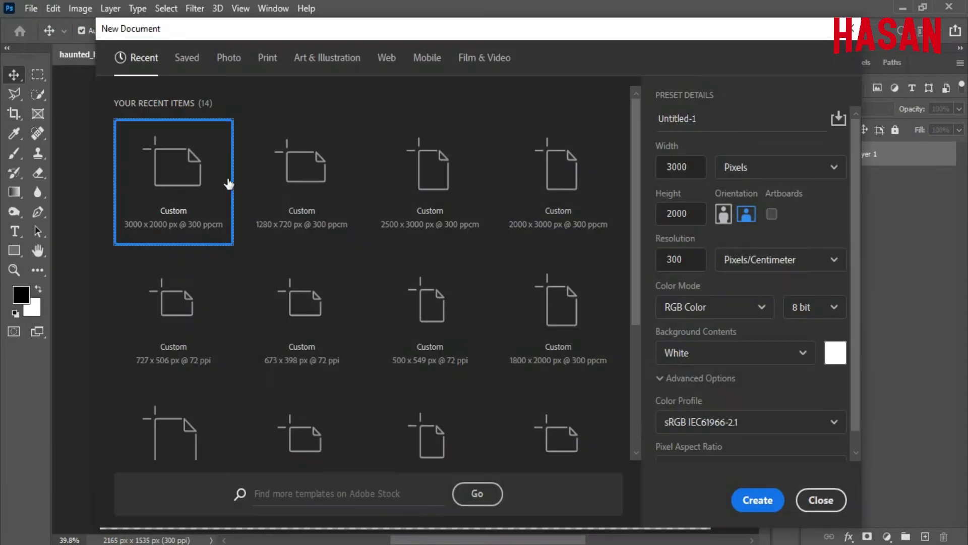
{"action": "left_click_drag", "start_coordinate": [693, 172], "coordinate": [659, 171]}
{"action": "key", "text": "Tab"}
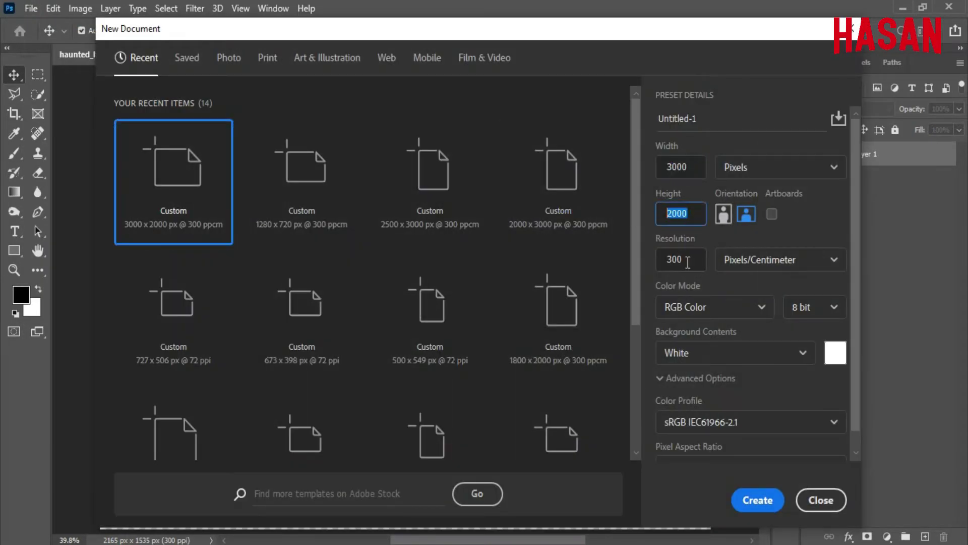
{"action": "key", "text": "Tab"}
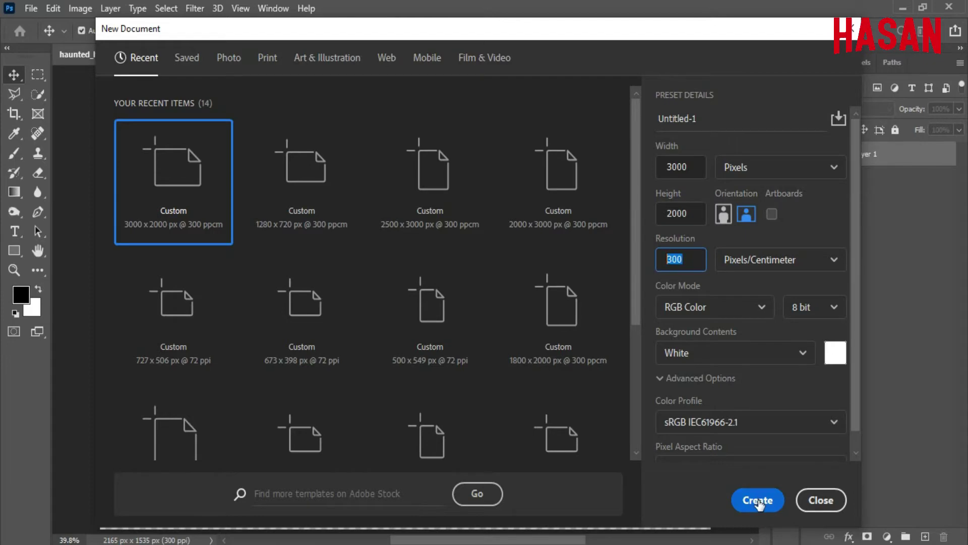
{"action": "left_click", "coordinate": [758, 501]}
Step: Crop the canvas outward to a taller 3000 × 2862 px white canvas
{"action": "left_click", "coordinate": [14, 113]}
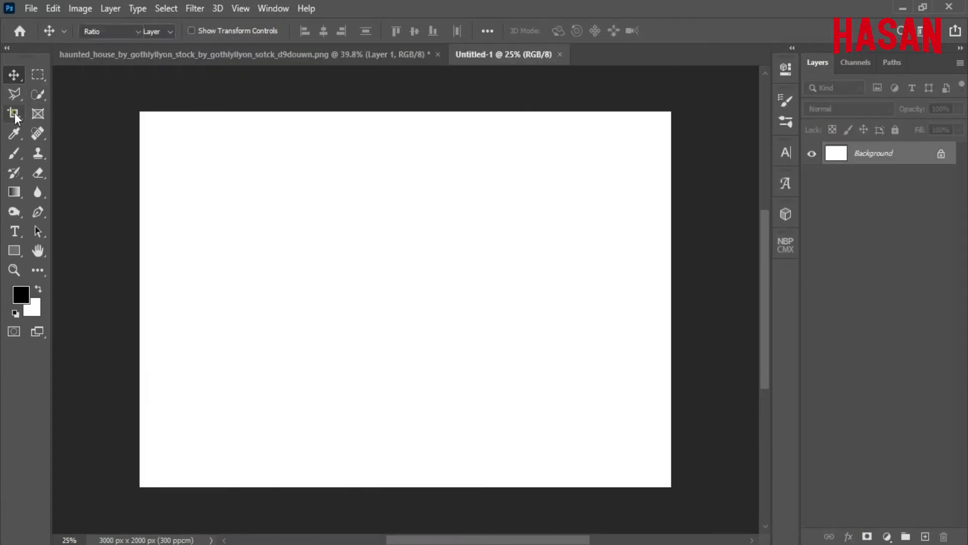
{"action": "key", "text": "ctrl+minus"}
{"action": "left_click_drag", "start_coordinate": [402, 182], "coordinate": [403, 121]}
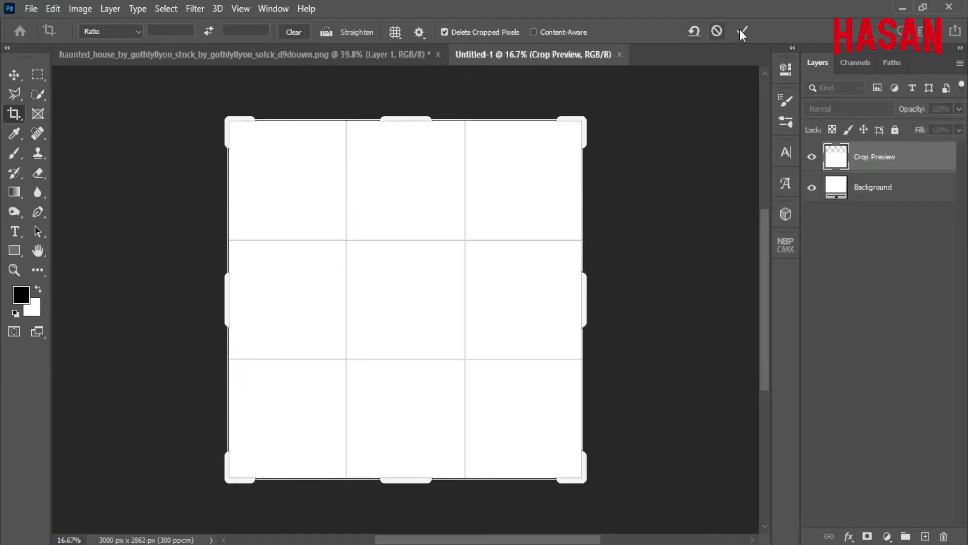
{"action": "left_click", "coordinate": [741, 31]}
{"action": "key", "text": "ctrl+0"}
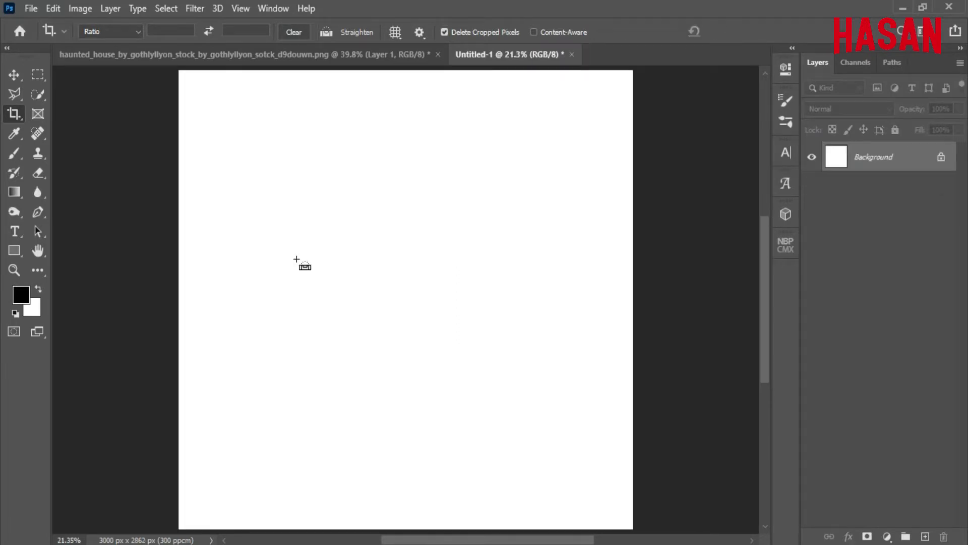
{"action": "key", "text": "ctrl+minus"}
{"action": "key", "text": "v"}
{"action": "key", "text": "ctrl+0"}
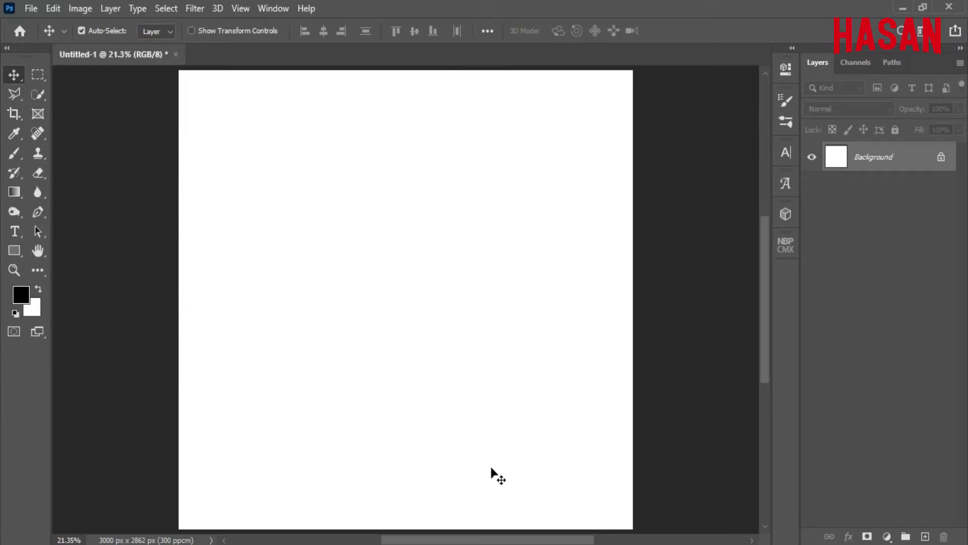
Step: Drag the fog_67 forest photo into Untitled-1 as Layer 1 and close its source
{"action": "left_click", "coordinate": [425, 500]}
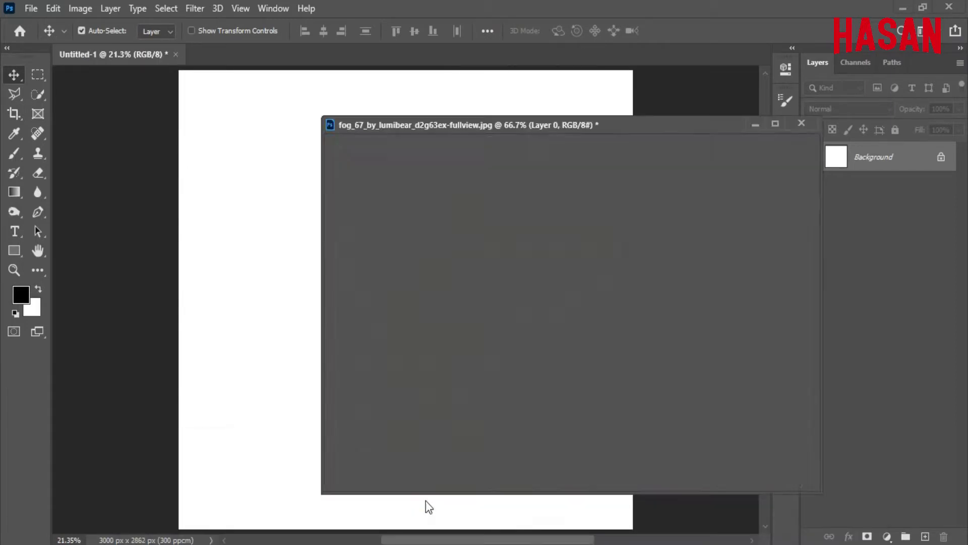
{"action": "left_click_drag", "start_coordinate": [556, 127], "coordinate": [735, 95]}
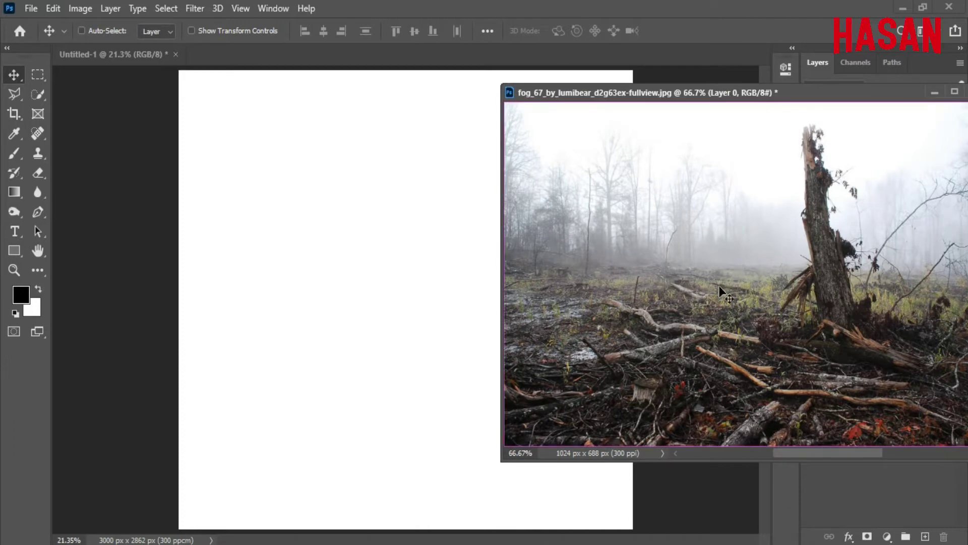
{"action": "mouse_move", "coordinate": [719, 292]}
{"action": "left_mouse_down"}
{"action": "mouse_move", "coordinate": [470, 311]}
{"action": "mouse_move", "coordinate": [420, 300]}
{"action": "left_mouse_up"}
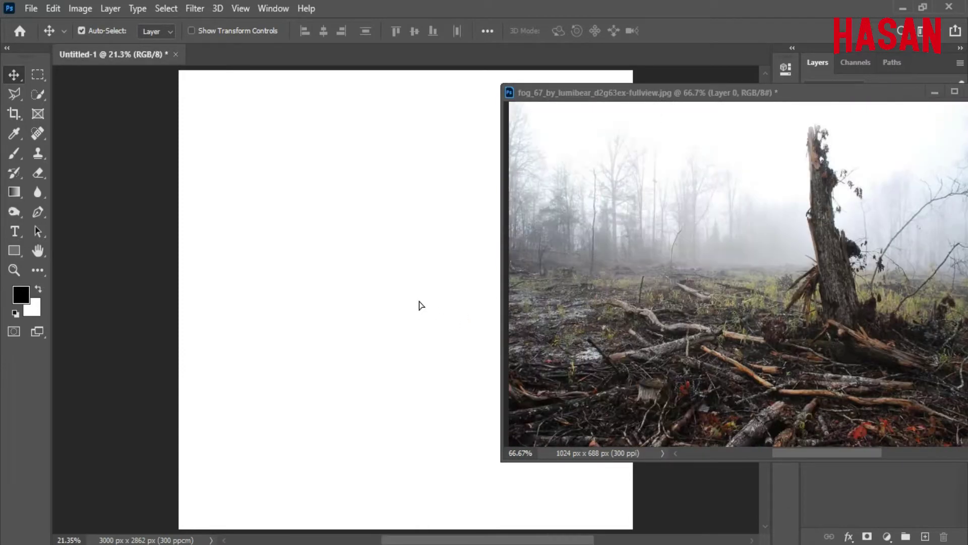
{"action": "left_click", "coordinate": [933, 90]}
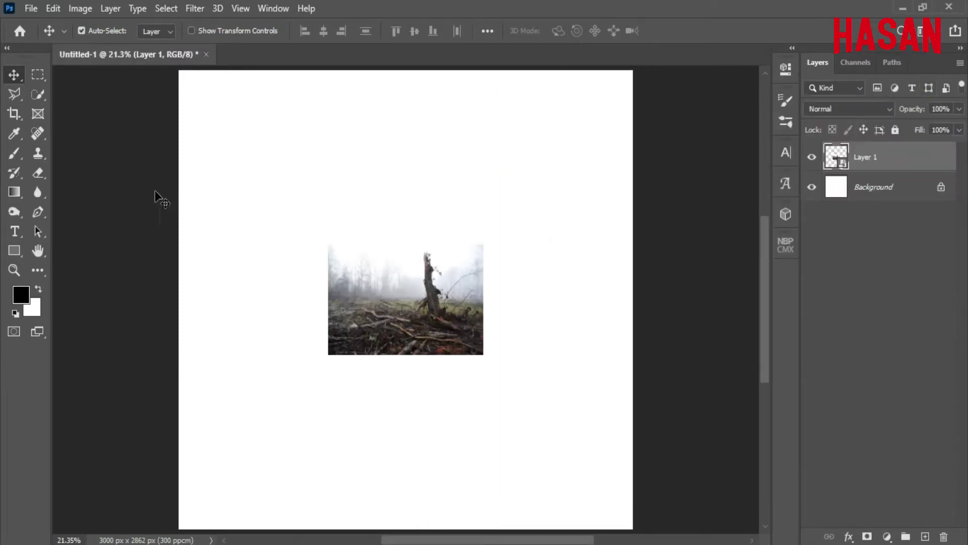
Step: Enlarge and lower the forest photo, then widen its bottom with a perspective transform
{"action": "key", "text": "ctrl+t"}
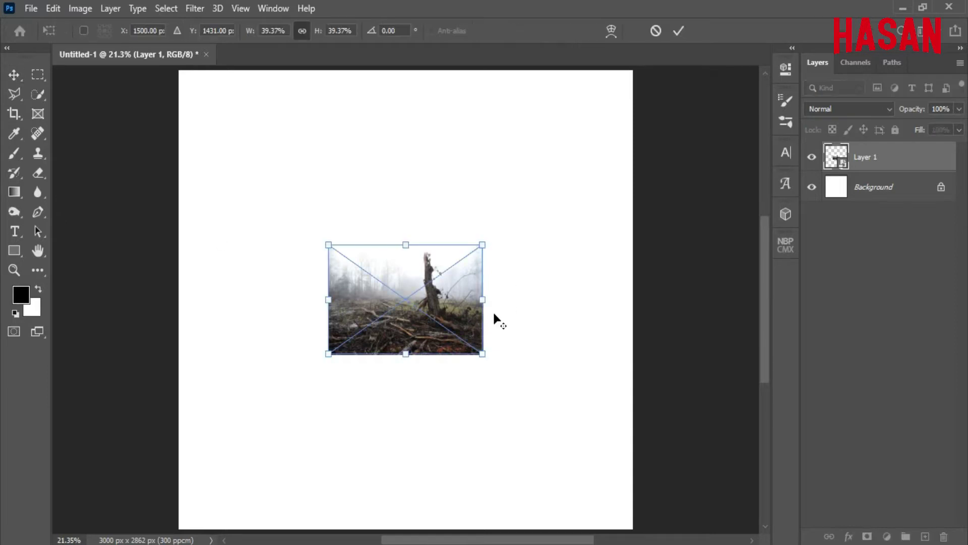
{"action": "left_click_drag", "start_coordinate": [484, 300], "coordinate": [633, 291]}
{"action": "left_click_drag", "start_coordinate": [514, 262], "coordinate": [528, 320]}
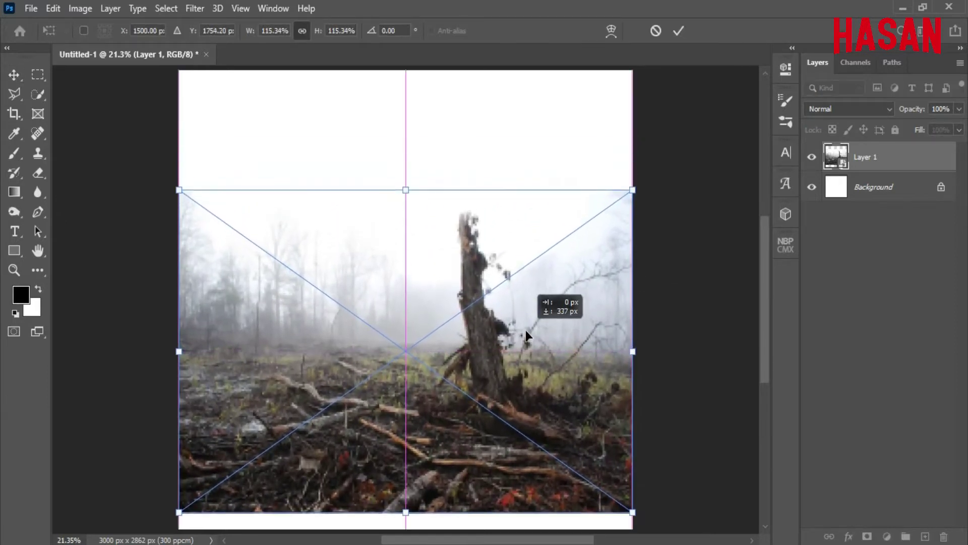
{"action": "key", "text": "ctrl+minus"}
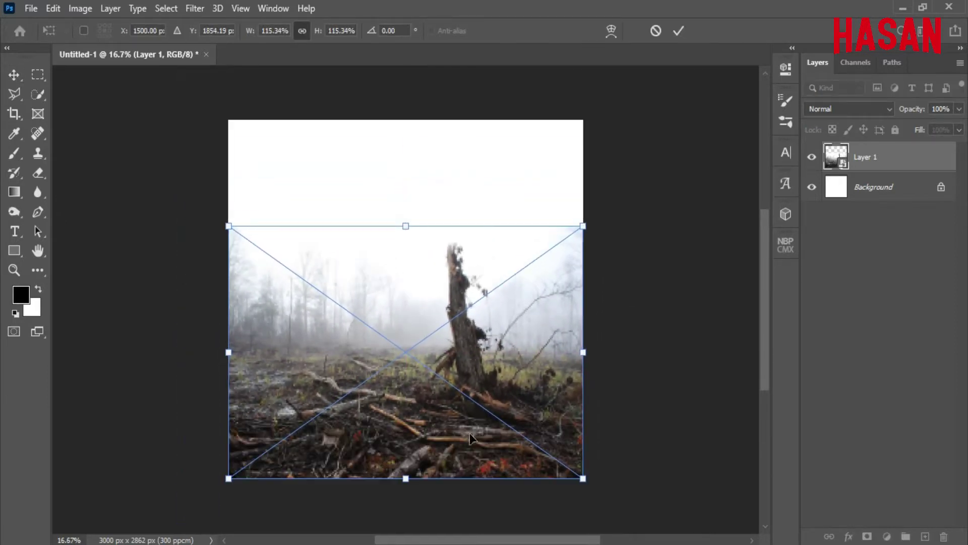
{"action": "right_click", "coordinate": [406, 434]}
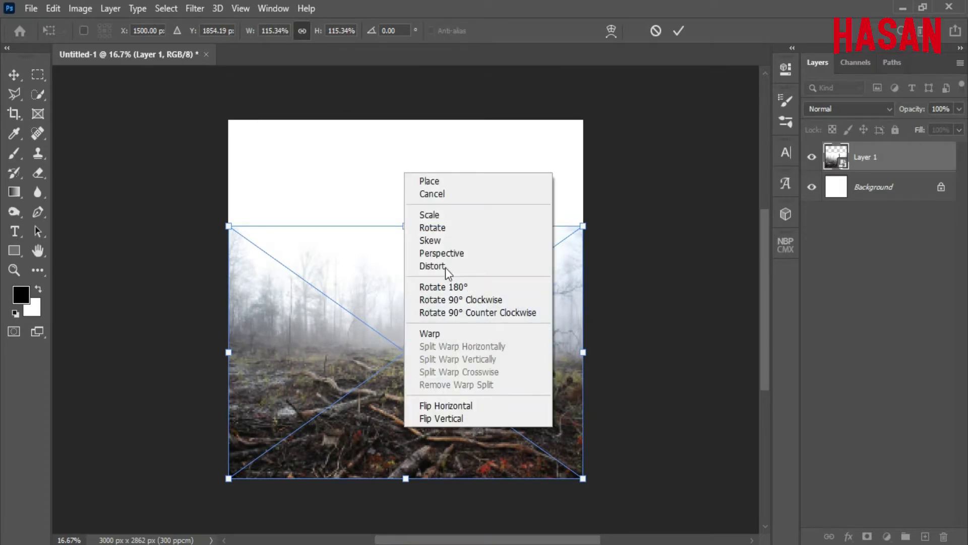
{"action": "left_click", "coordinate": [444, 239]}
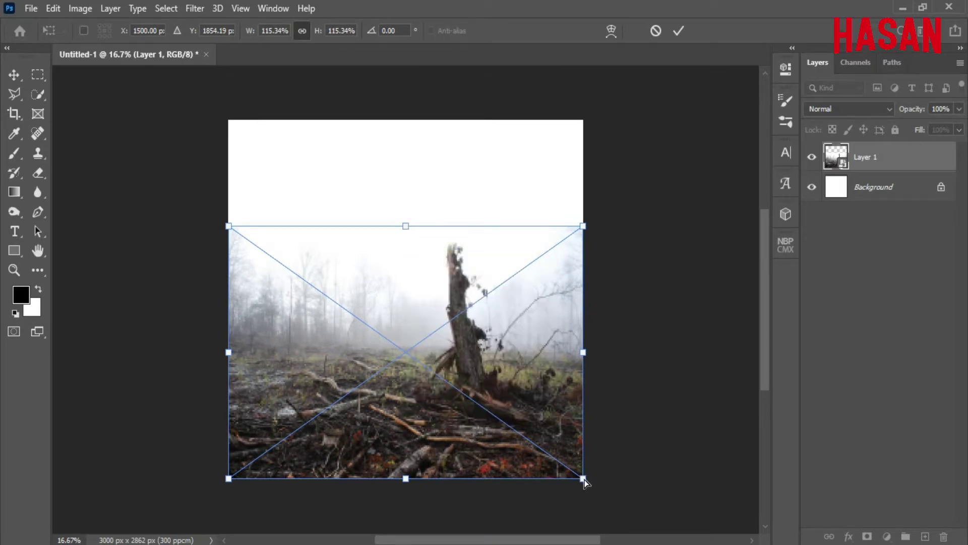
{"action": "left_click_drag", "start_coordinate": [584, 482], "coordinate": [622, 492]}
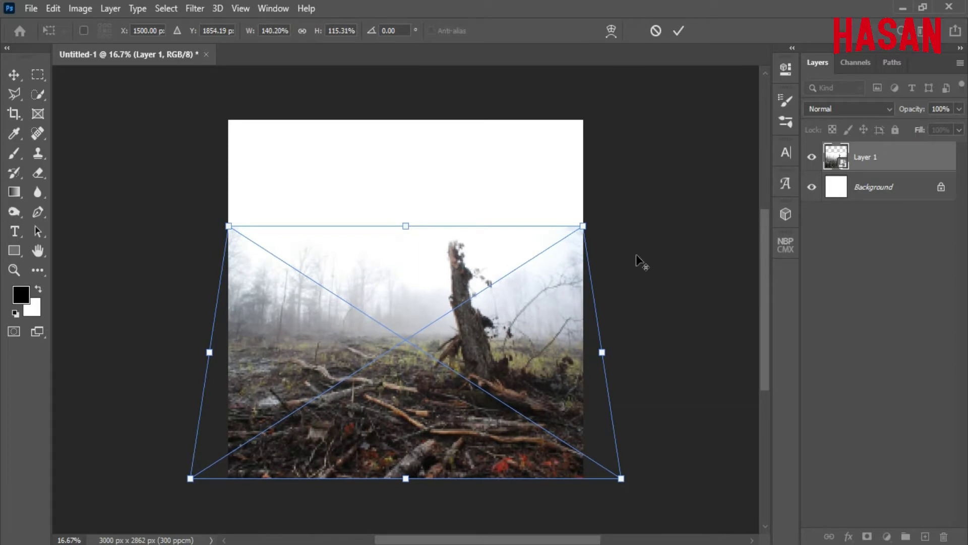
{"action": "left_click", "coordinate": [681, 34]}
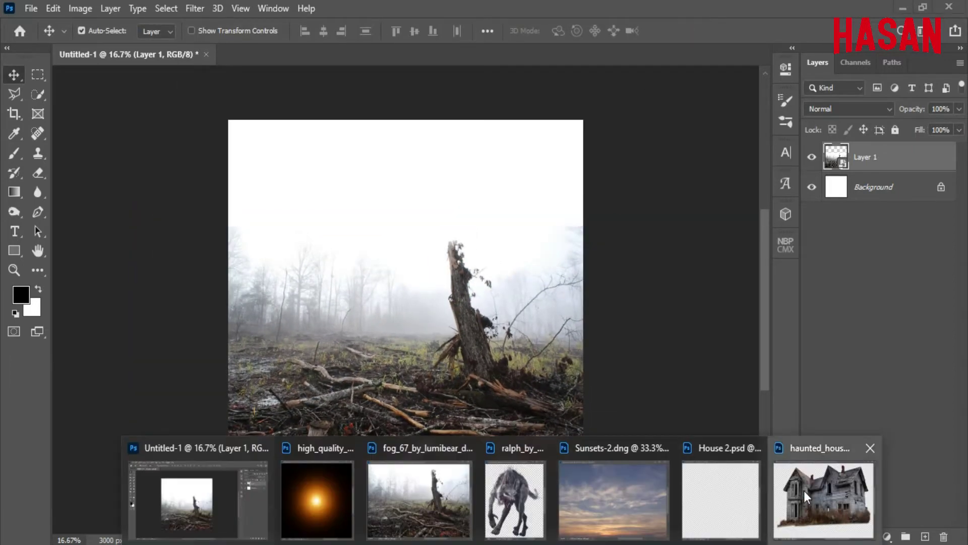
Step: Drag the haunted house cutout into the composite as Layer 2 and close its source
{"action": "left_click", "coordinate": [804, 490]}
{"action": "mouse_move", "coordinate": [308, 100]}
{"action": "left_mouse_down"}
{"action": "mouse_move", "coordinate": [792, 104]}
{"action": "mouse_move", "coordinate": [869, 64]}
{"action": "left_mouse_up"}
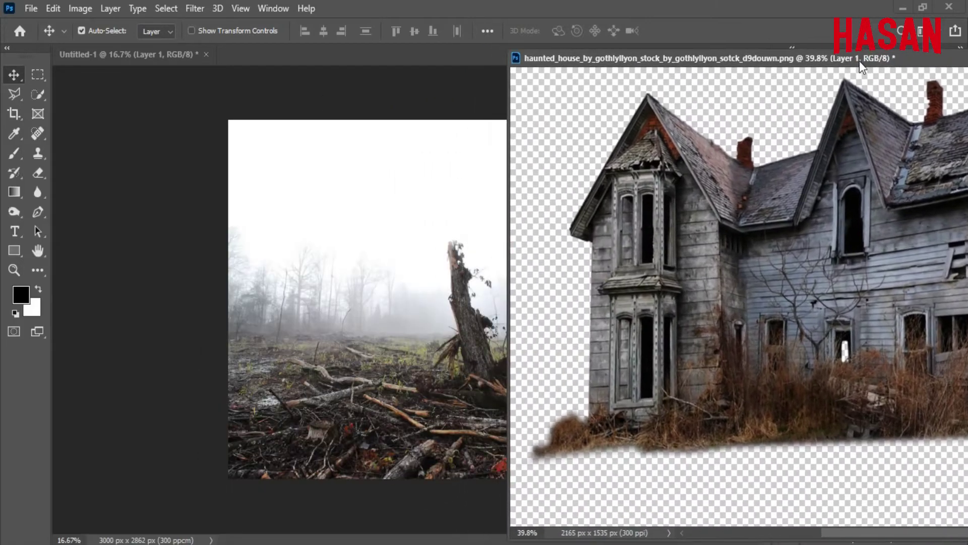
{"action": "left_click_drag", "start_coordinate": [716, 298], "coordinate": [383, 297]}
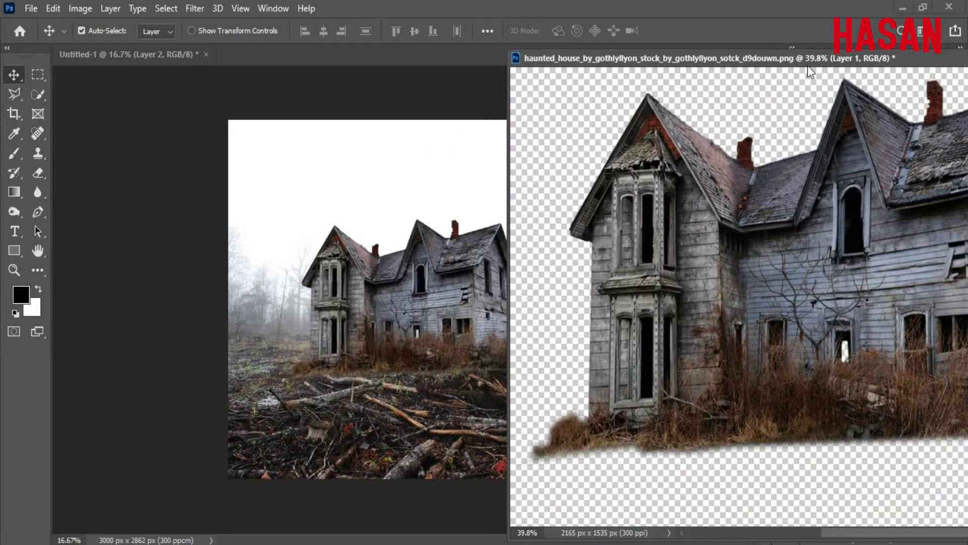
{"action": "double_click", "coordinate": [807, 60]}
{"action": "left_click", "coordinate": [887, 60]}
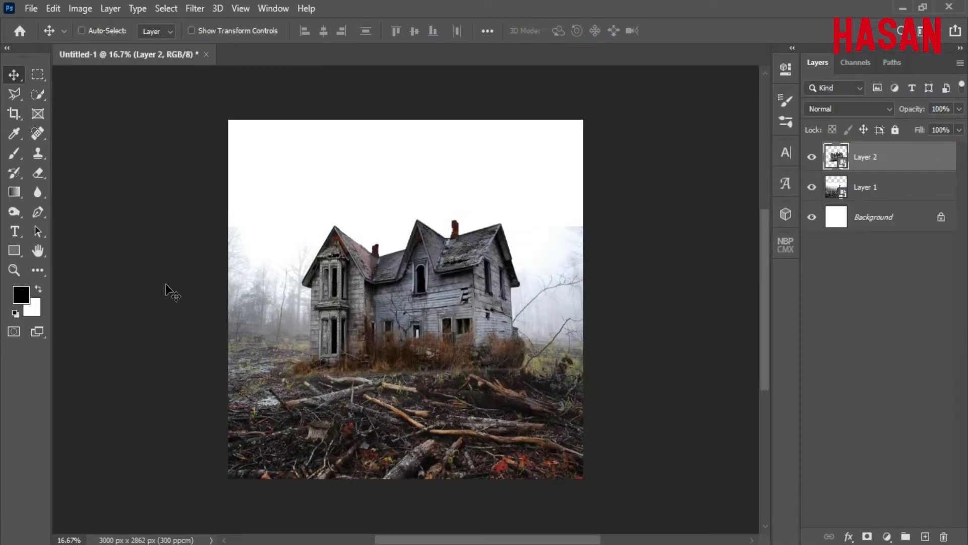
Step: Scale the house to 51.76% and position it over the forest ground
{"action": "key", "text": "ctrl+t"}
{"action": "left_click_drag", "start_coordinate": [278, 312], "coordinate": [429, 319]}
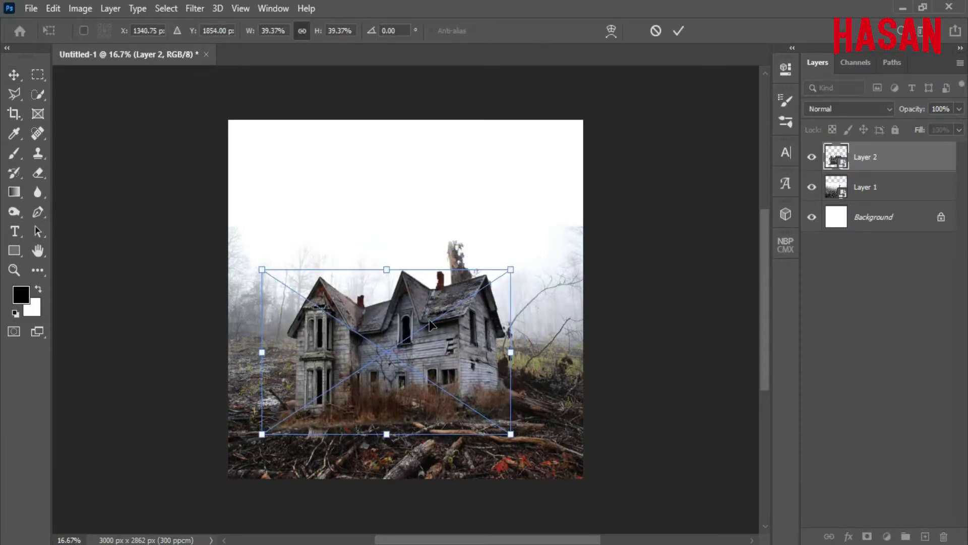
{"action": "mouse_move", "coordinate": [511, 353]}
{"action": "left_mouse_down"}
{"action": "mouse_move", "coordinate": [538, 352]}
{"action": "mouse_move", "coordinate": [495, 343]}
{"action": "left_mouse_up"}
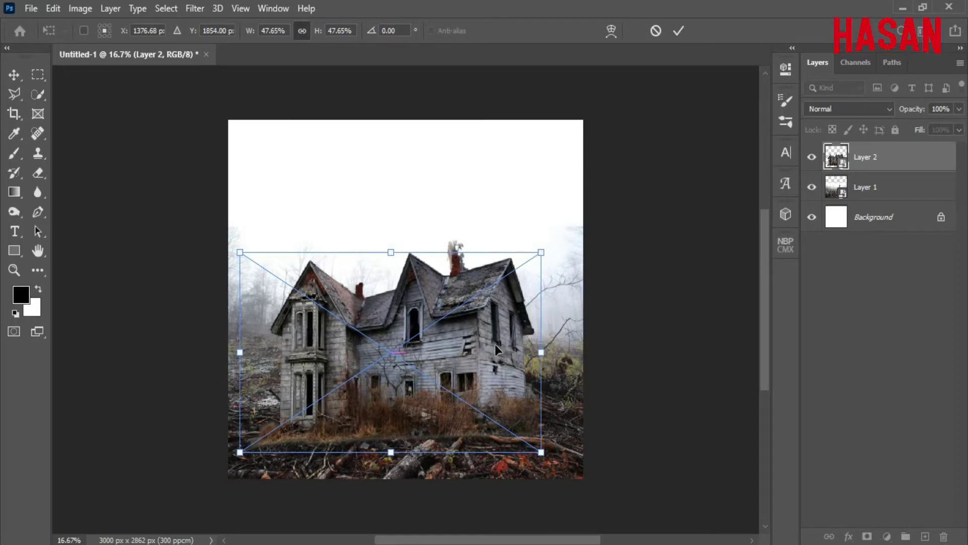
{"action": "key", "text": "ctrl+plus"}
{"action": "left_click_drag", "start_coordinate": [575, 241], "coordinate": [601, 166]}
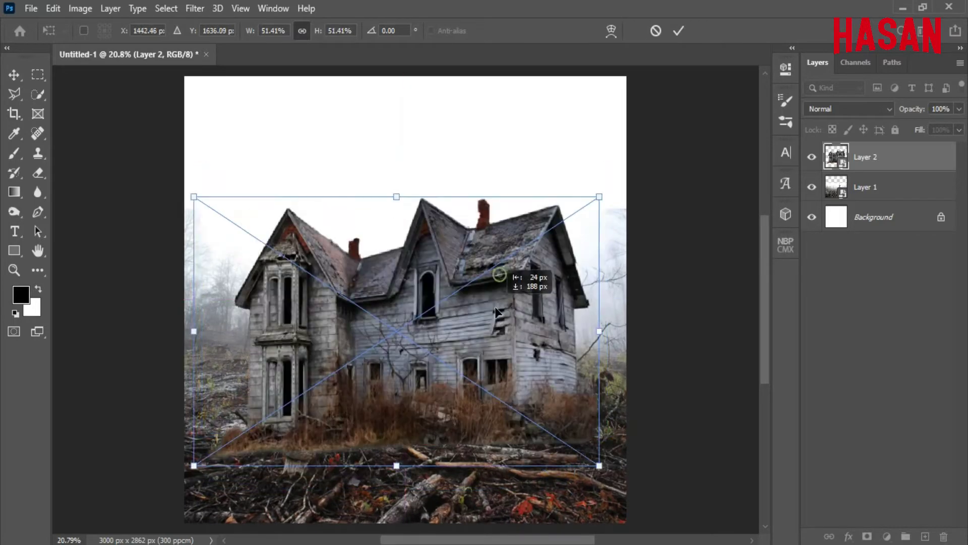
{"action": "mouse_move", "coordinate": [496, 289]}
{"action": "left_mouse_down"}
{"action": "mouse_move", "coordinate": [499, 317]}
{"action": "mouse_move", "coordinate": [477, 331]}
{"action": "left_mouse_up"}
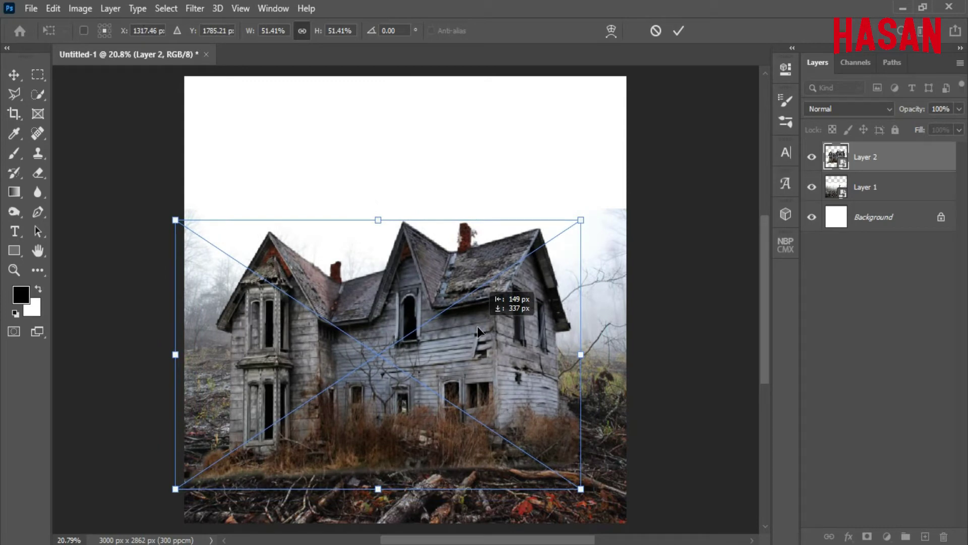
{"action": "left_click_drag", "start_coordinate": [581, 354], "coordinate": [583, 350]}
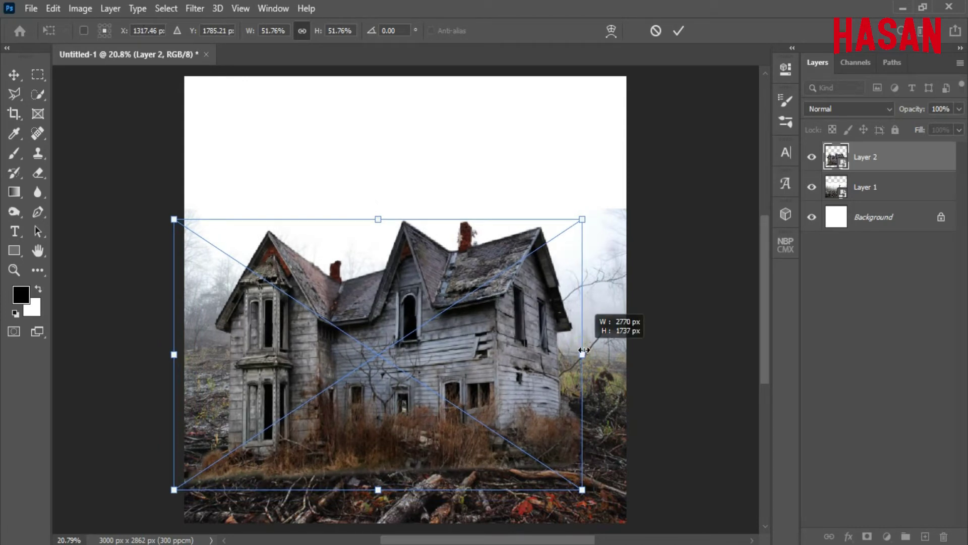
{"action": "left_click_drag", "start_coordinate": [487, 315], "coordinate": [493, 302]}
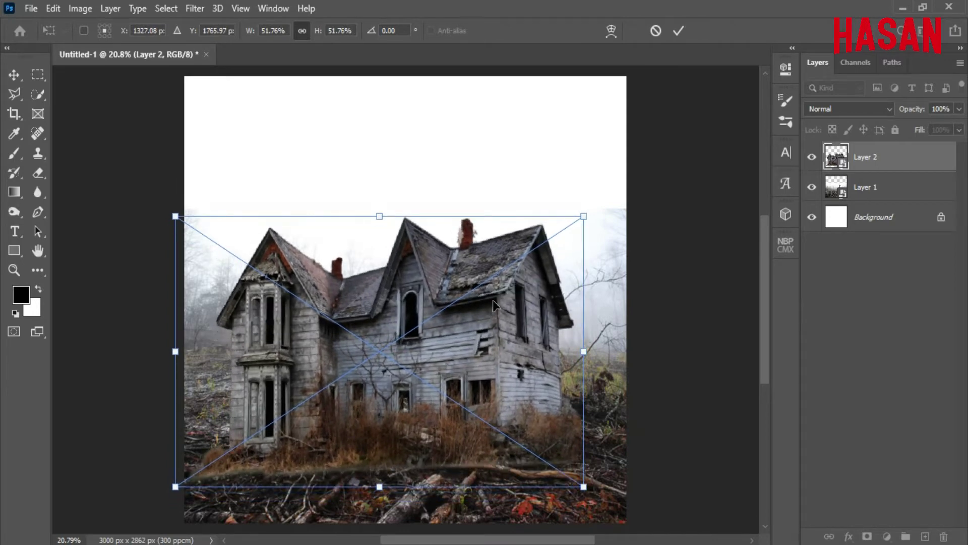
{"action": "left_click", "coordinate": [678, 31]}
{"action": "key", "text": "ctrl+plus"}
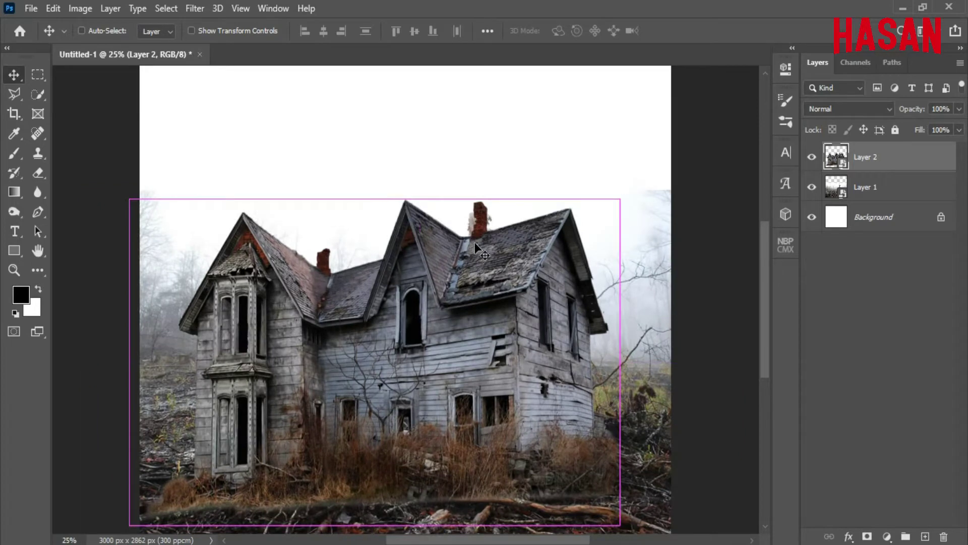
{"action": "key", "text": "ctrl+minus"}
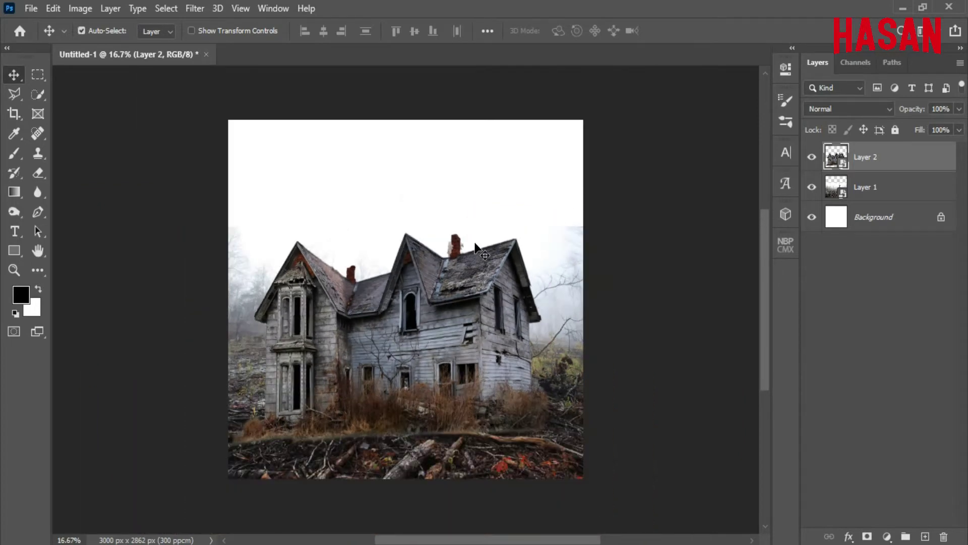
{"action": "key", "text": "ctrl+plus"}
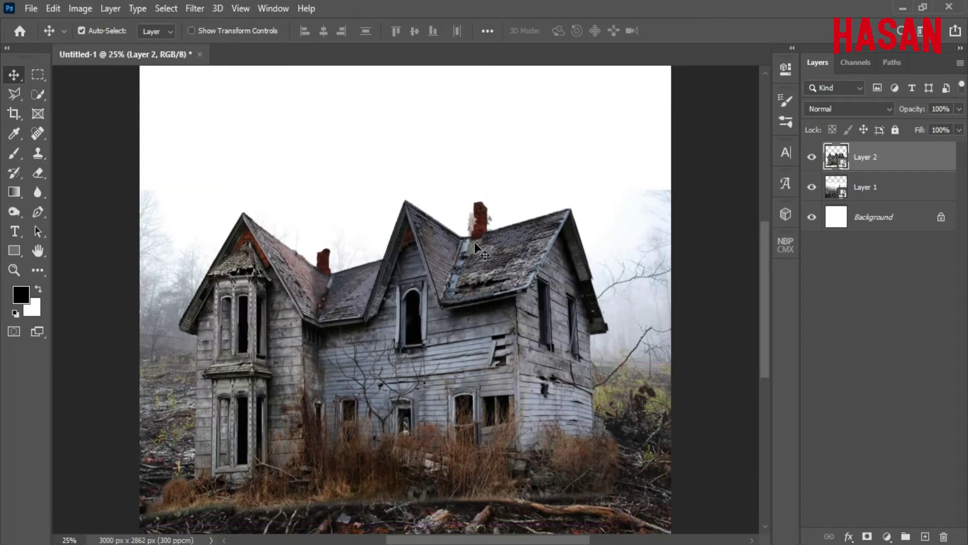
{"action": "key", "text": "ctrl+minus"}
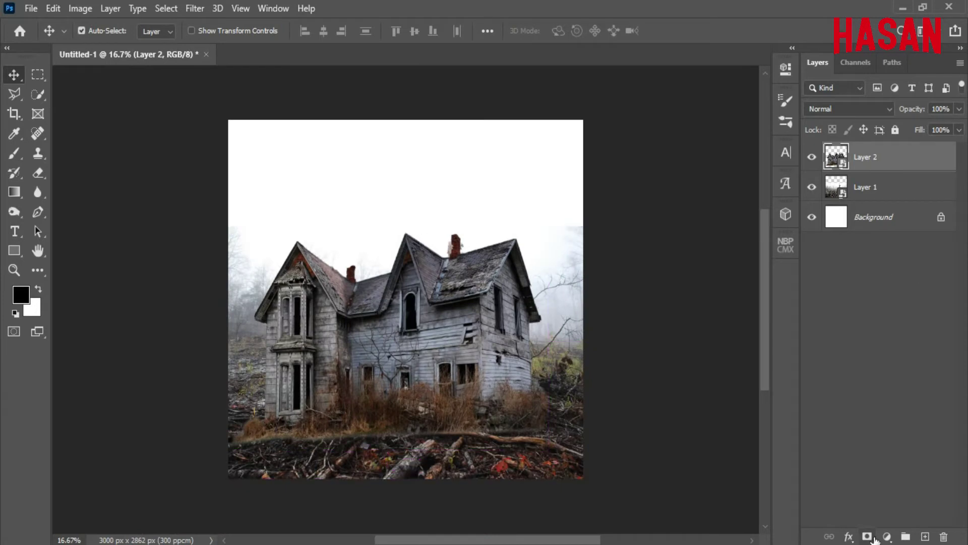
Step: Add a layer mask to Layer 2 and switch to a soft brush
{"action": "left_click", "coordinate": [868, 537]}
{"action": "right_click", "coordinate": [14, 154]}
{"action": "left_click", "coordinate": [66, 153]}
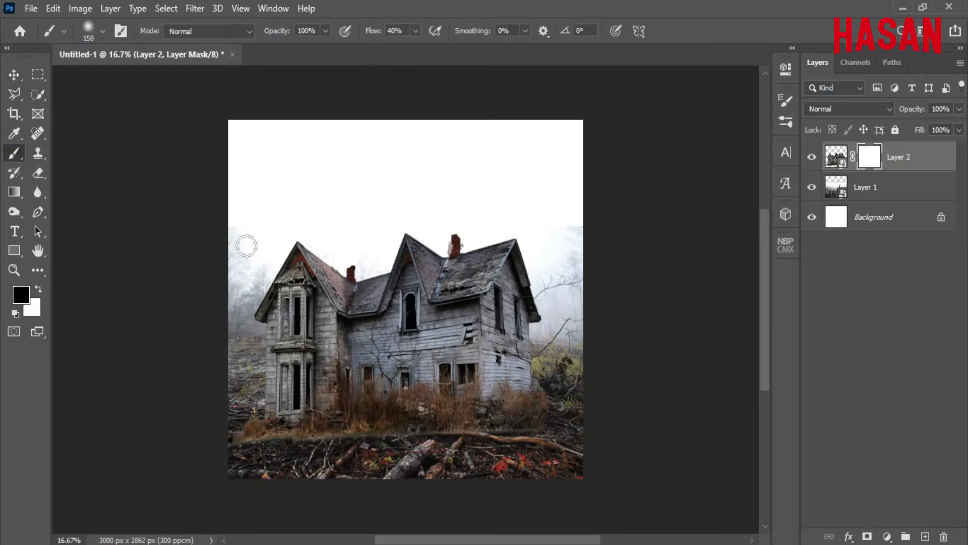
{"action": "right_click", "coordinate": [281, 225]}
{"action": "key", "text": "Escape"}
Step: Paint black at 13% flow on Layer 2's mask to reveal the fallen logs
{"action": "scroll", "coordinate": [453, 314], "scroll_direction": "up", "scroll_amount": 3}
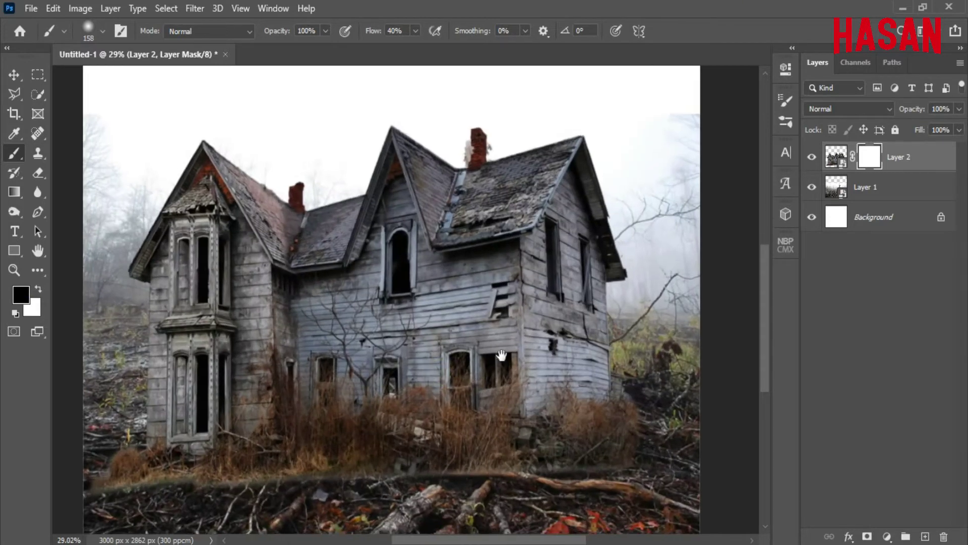
{"action": "left_click_drag", "start_coordinate": [502, 355], "coordinate": [533, 322]}
{"action": "key", "text": "bracketleft"}
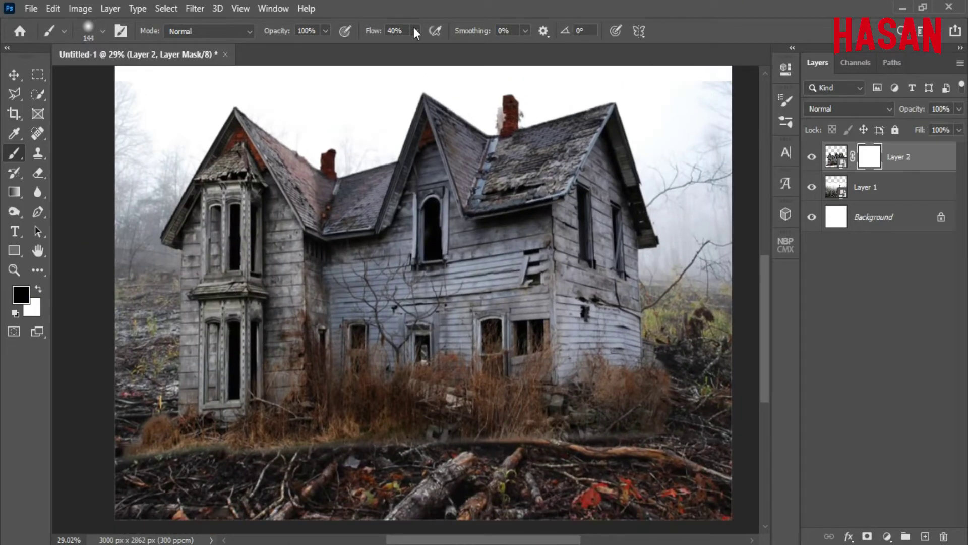
{"action": "left_click_drag", "start_coordinate": [517, 423], "coordinate": [438, 426]}
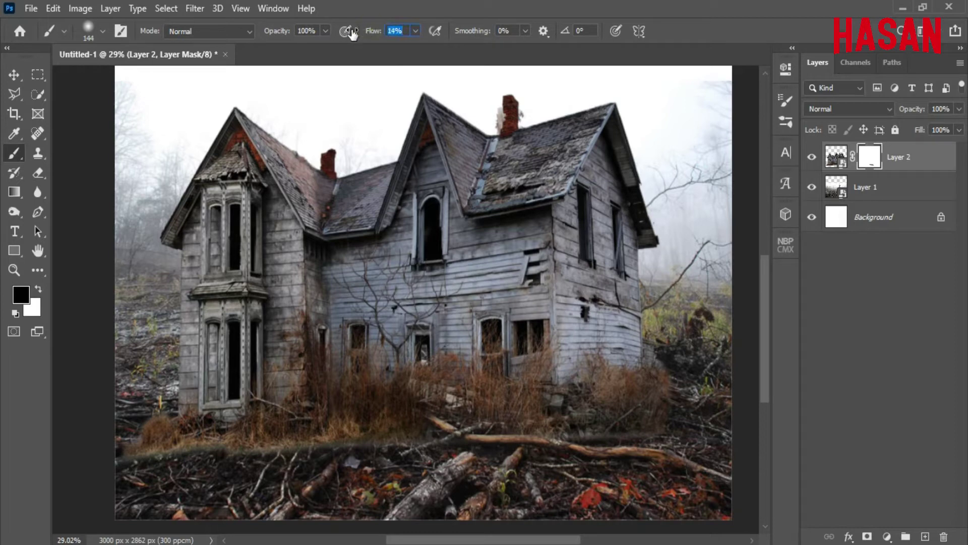
{"action": "left_click_drag", "start_coordinate": [526, 430], "coordinate": [583, 431]}
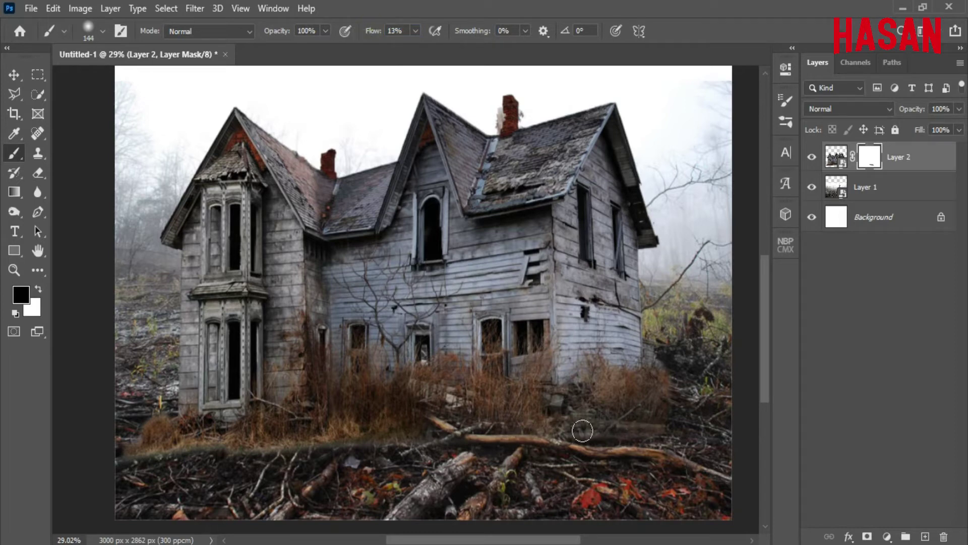
{"action": "mouse_move", "coordinate": [321, 449]}
{"action": "left_mouse_down"}
{"action": "mouse_move", "coordinate": [372, 443]}
{"action": "mouse_move", "coordinate": [145, 447]}
{"action": "mouse_move", "coordinate": [282, 399]}
{"action": "mouse_move", "coordinate": [267, 410]}
{"action": "left_mouse_up"}
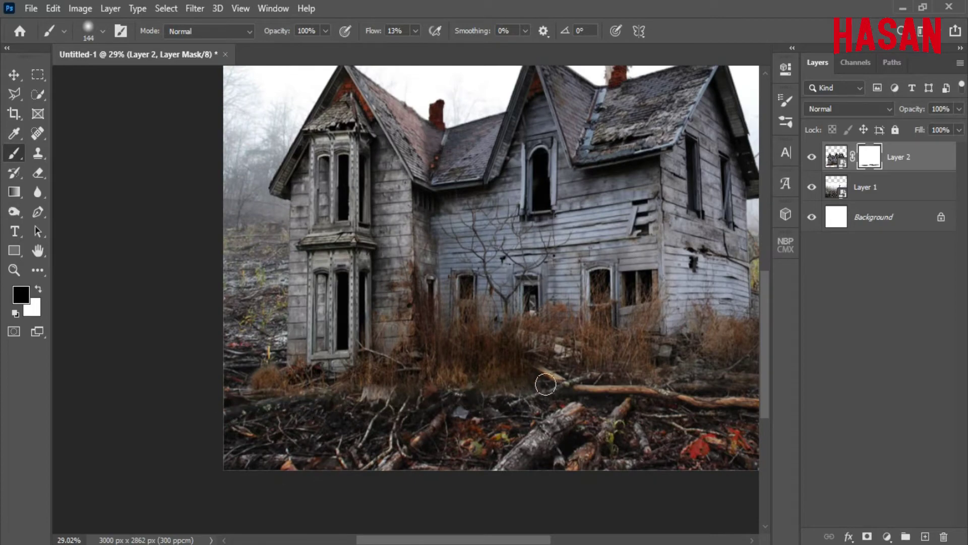
{"action": "left_click_drag", "start_coordinate": [545, 384], "coordinate": [493, 399]}
Step: Add a white layer mask to Layer 1
{"action": "scroll", "coordinate": [493, 400], "scroll_direction": "right", "scroll_amount": 5}
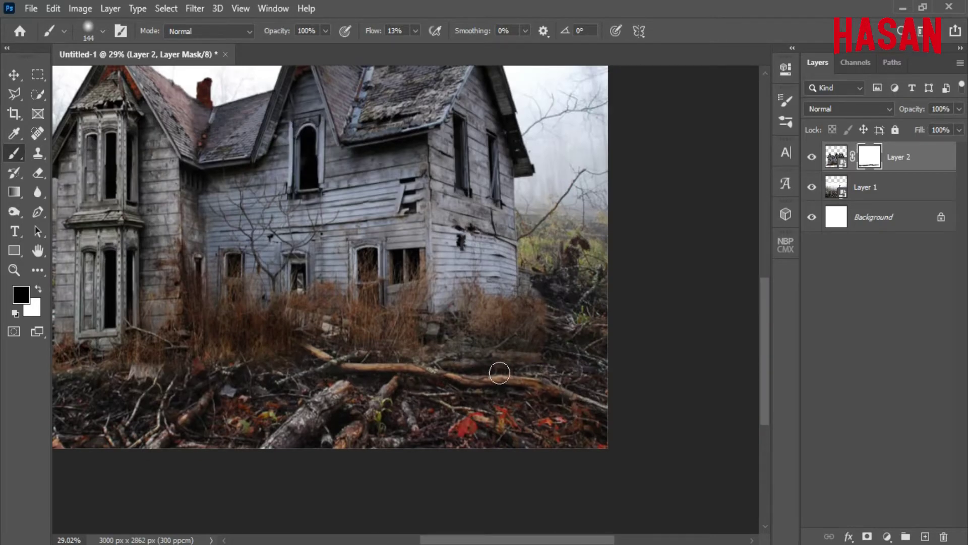
{"action": "key", "text": "ctrl+0"}
{"action": "key", "text": "ctrl+1"}
{"action": "key", "text": "ctrl+0"}
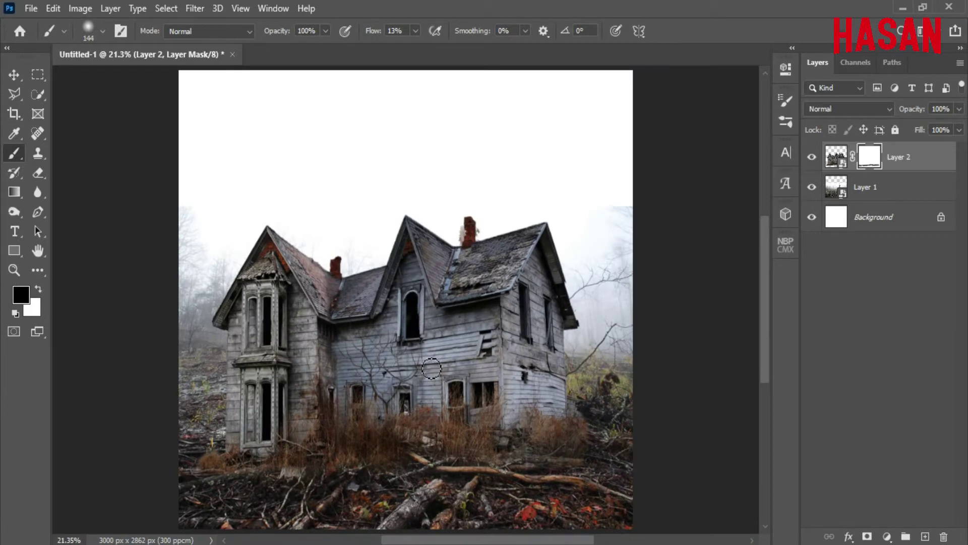
{"action": "left_click", "coordinate": [887, 194]}
{"action": "left_click", "coordinate": [867, 537]}
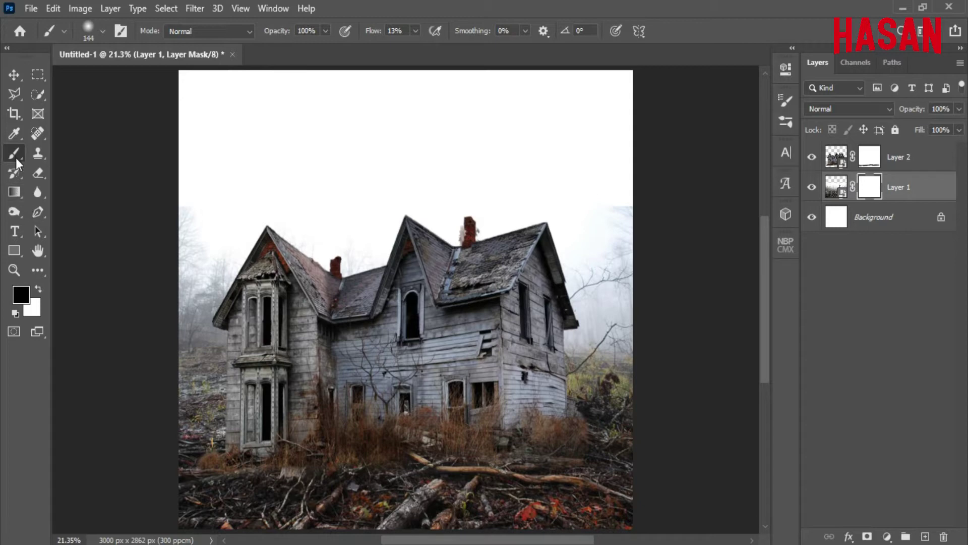
Step: Fade Layer 1's mask with a 100% black-to-white gradient from canvas top to the roof
{"action": "left_click", "coordinate": [20, 193]}
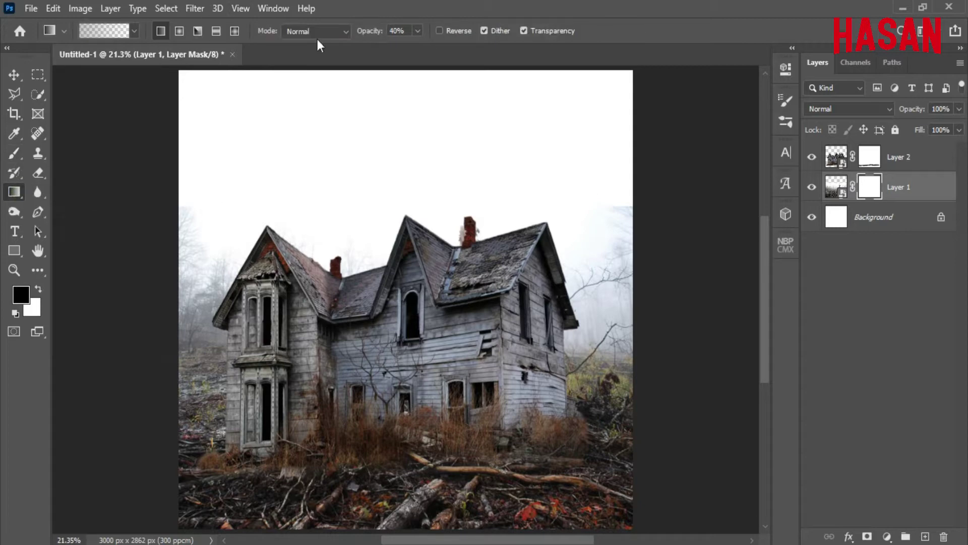
{"action": "left_click_drag", "start_coordinate": [365, 30], "coordinate": [644, 31]}
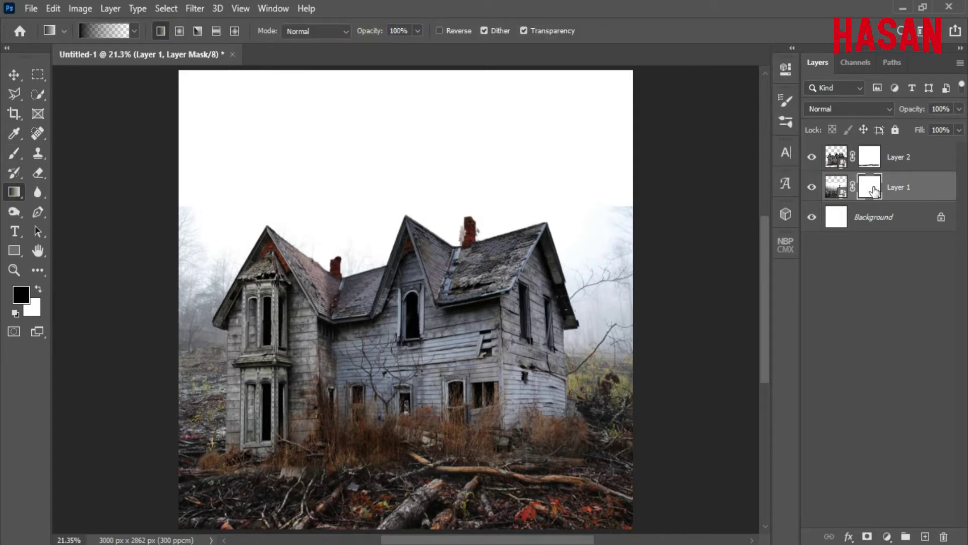
{"action": "key", "text": "ctrl+minus"}
{"action": "left_click_drag", "start_coordinate": [481, 112], "coordinate": [481, 272]}
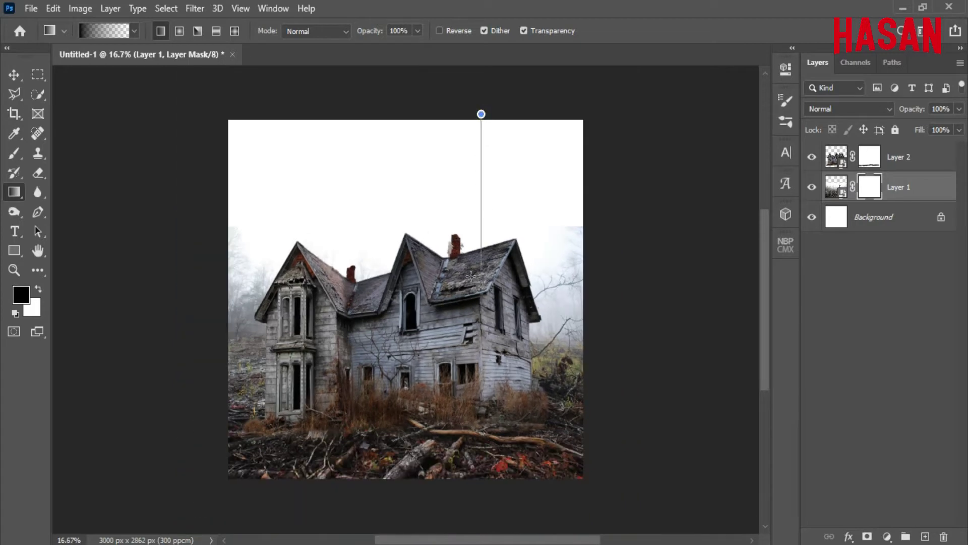
{"action": "left_click_drag", "start_coordinate": [470, 93], "coordinate": [485, 259]}
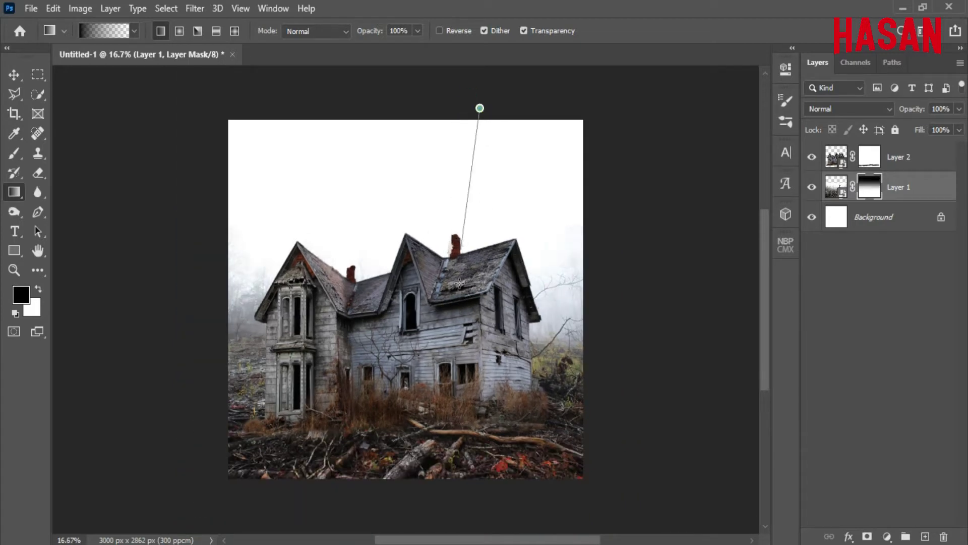
{"action": "left_click_drag", "start_coordinate": [460, 283], "coordinate": [479, 328]}
{"action": "left_click", "coordinate": [15, 76]}
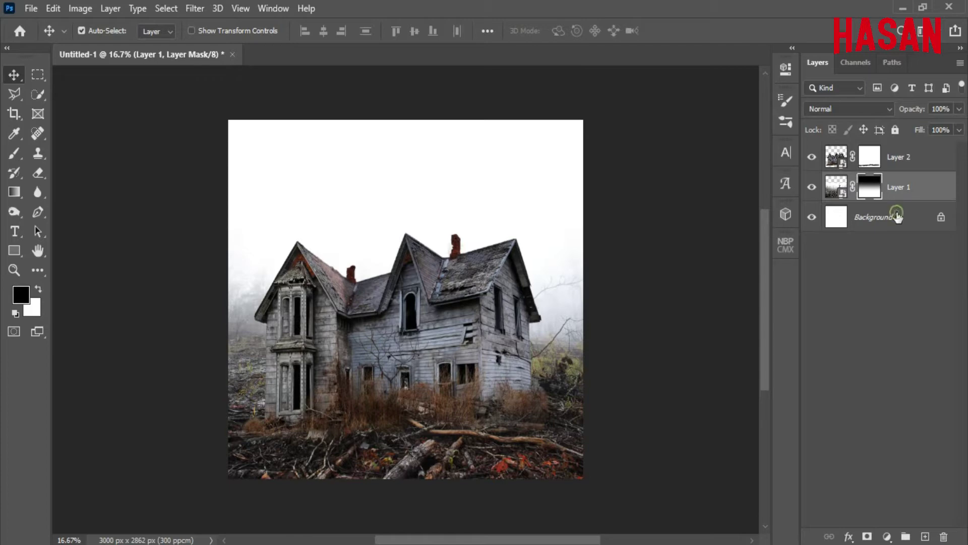
{"action": "left_click", "coordinate": [897, 216]}
Step: Add a pale pink (ffc2c2) Solid Color fill layer above the Background
{"action": "left_click", "coordinate": [888, 536]}
{"action": "left_click", "coordinate": [891, 278]}
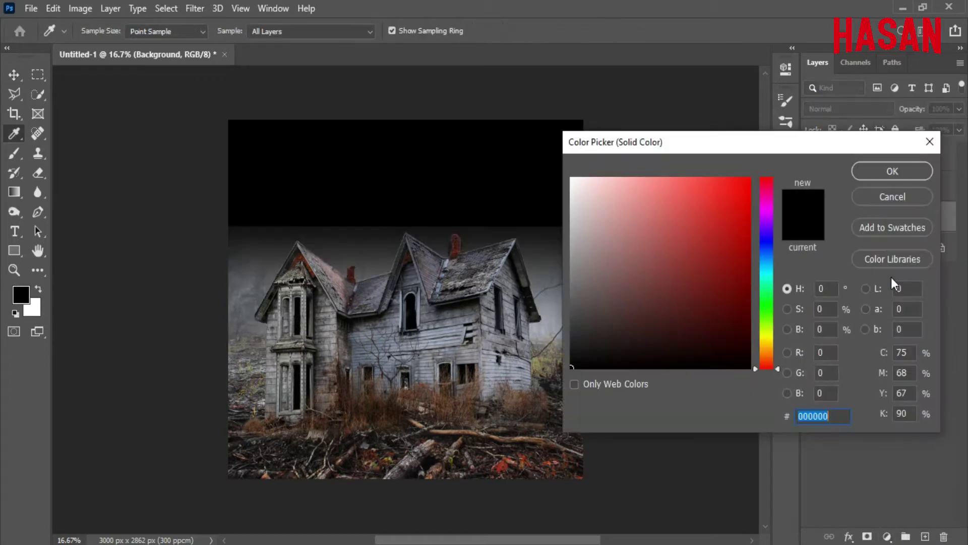
{"action": "mouse_move", "coordinate": [661, 265]}
{"action": "left_mouse_down"}
{"action": "mouse_move", "coordinate": [637, 210]}
{"action": "mouse_move", "coordinate": [615, 179]}
{"action": "mouse_move", "coordinate": [599, 177]}
{"action": "left_mouse_up"}
{"action": "left_click", "coordinate": [892, 171]}
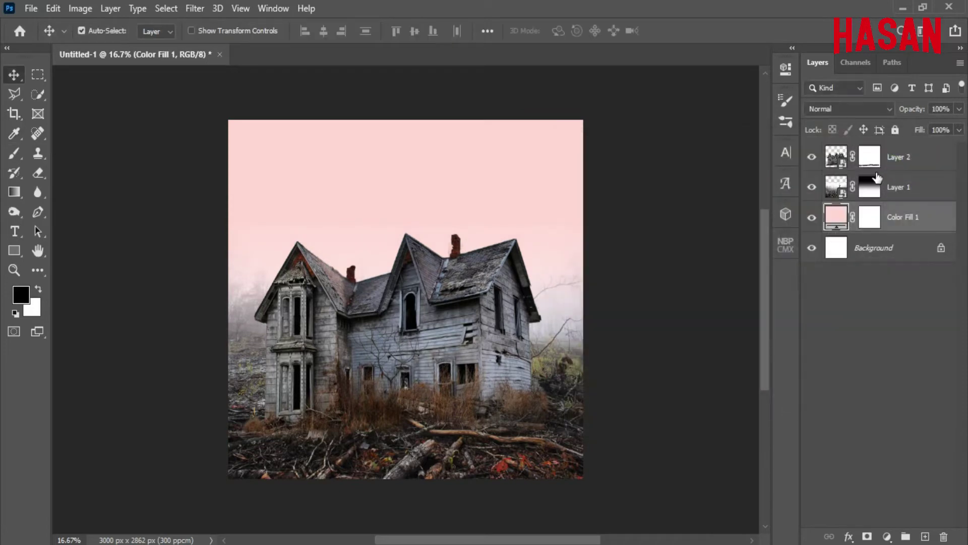
{"action": "key", "text": "ctrl+plus"}
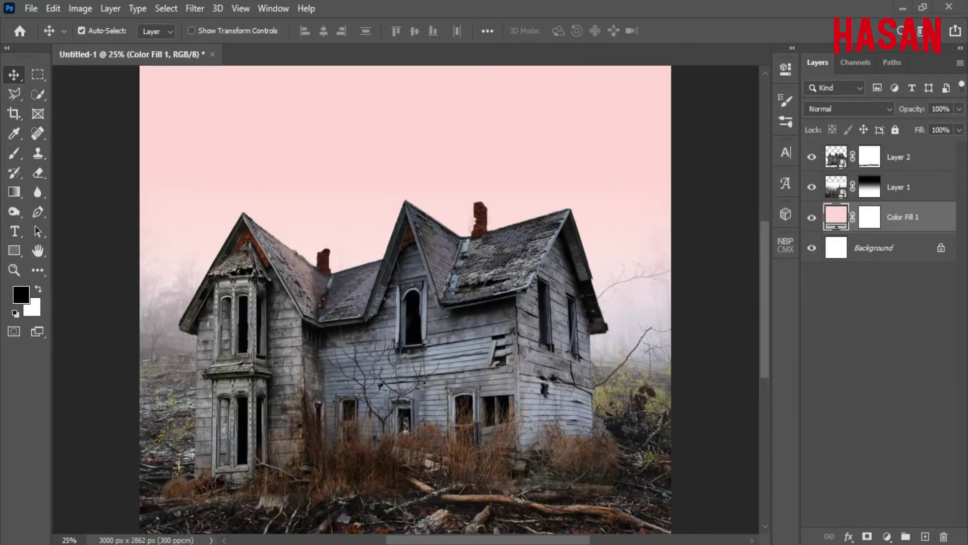
Step: Drag the cloudy sunset sky photo into the composite as Layer 3 and compare layer visibility
{"action": "left_click", "coordinate": [622, 519]}
{"action": "left_click_drag", "start_coordinate": [449, 123], "coordinate": [731, 104]}
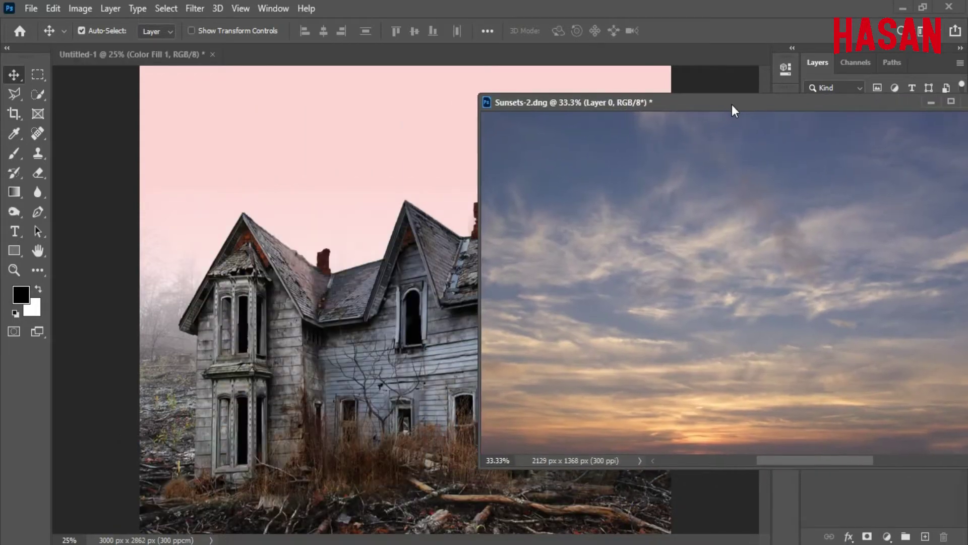
{"action": "left_click_drag", "start_coordinate": [633, 209], "coordinate": [331, 245]}
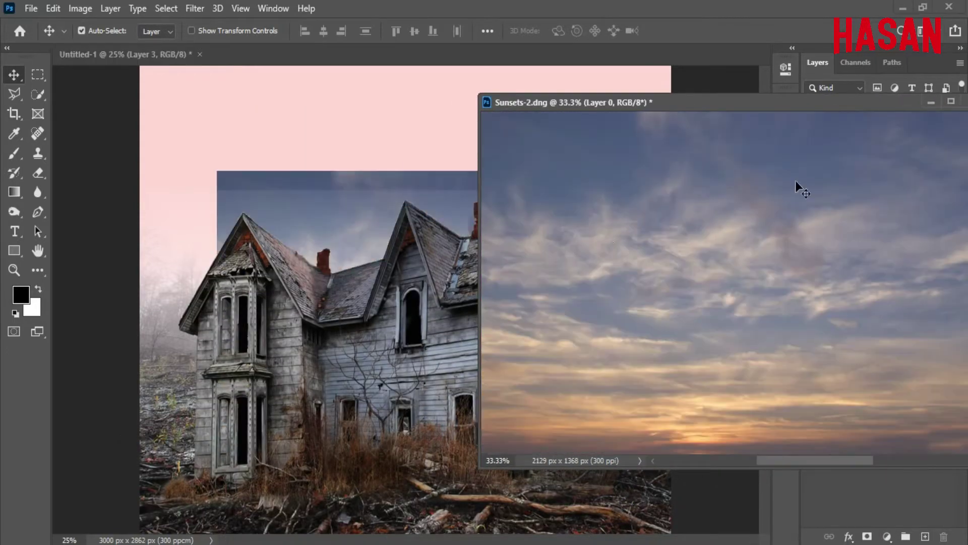
{"action": "left_click_drag", "start_coordinate": [841, 104], "coordinate": [597, 121]}
{"action": "left_click", "coordinate": [638, 304]}
{"action": "key", "text": "ctrl+minus"}
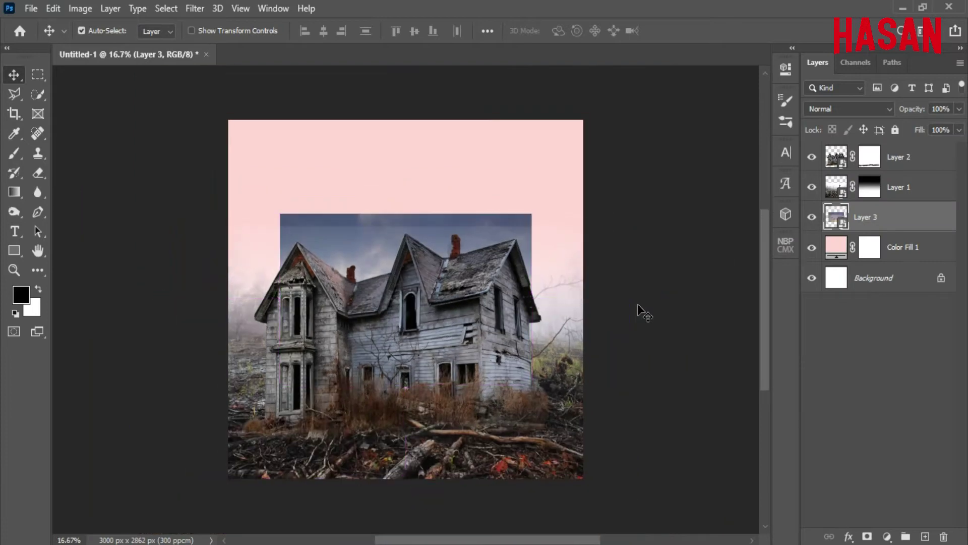
{"action": "left_click", "coordinate": [812, 217]}
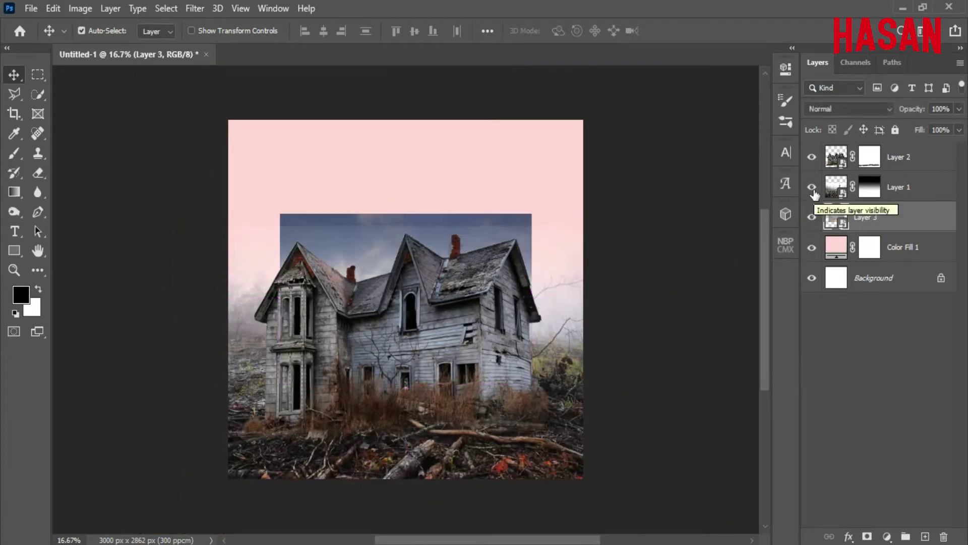
{"action": "left_click", "coordinate": [813, 189]}
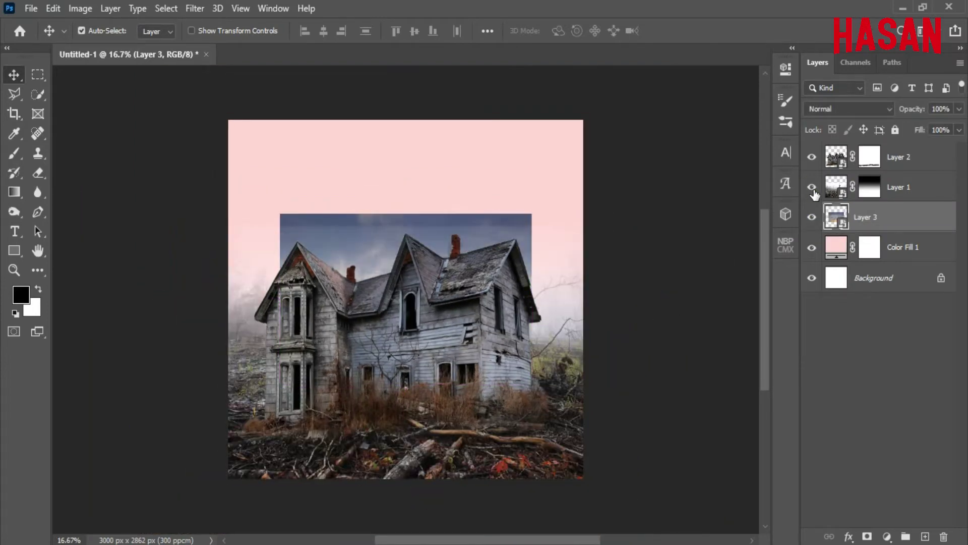
{"action": "left_click", "coordinate": [289, 278], "text": "ctrl"}
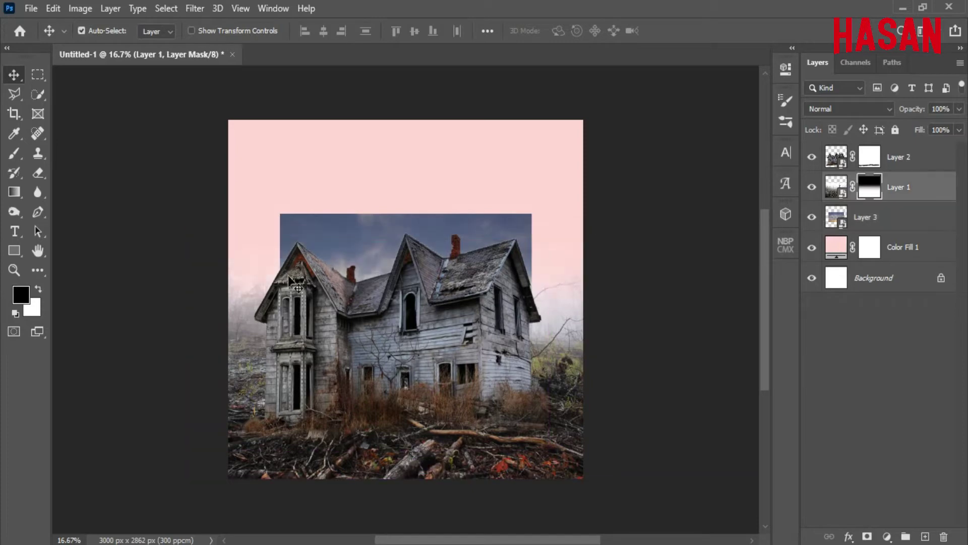
{"action": "left_click", "coordinate": [863, 230]}
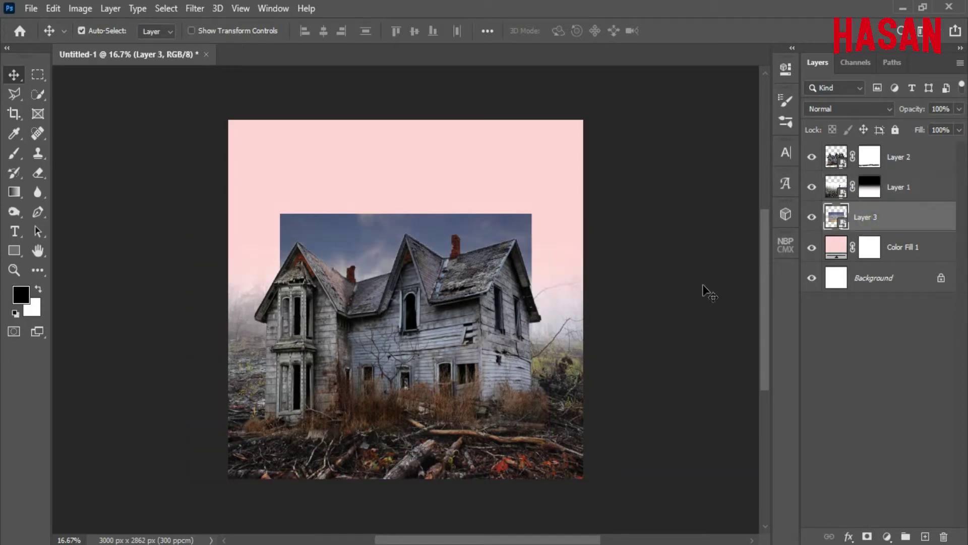
Step: Scale and reposition Layer 3 so the clouds fill the sky behind the house
{"action": "key", "text": "ctrl+t"}
{"action": "key", "text": "ctrl+plus"}
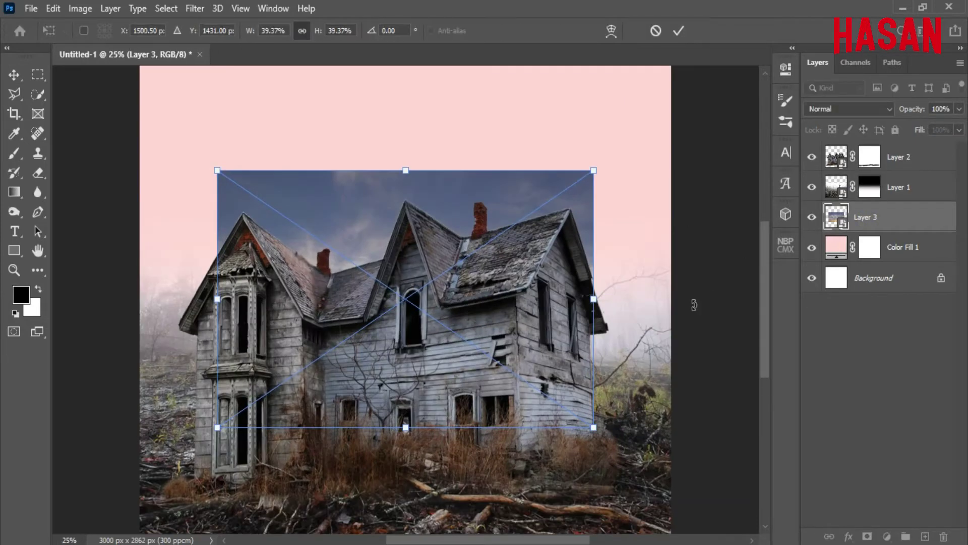
{"action": "left_click_drag", "start_coordinate": [594, 298], "coordinate": [728, 298]}
{"action": "left_click_drag", "start_coordinate": [574, 307], "coordinate": [503, 218]}
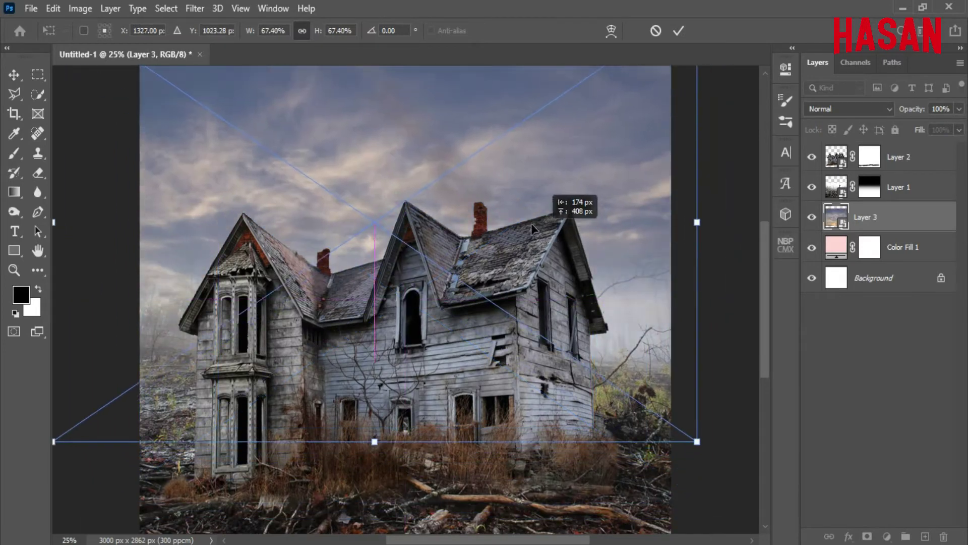
{"action": "left_click_drag", "start_coordinate": [655, 208], "coordinate": [713, 210]}
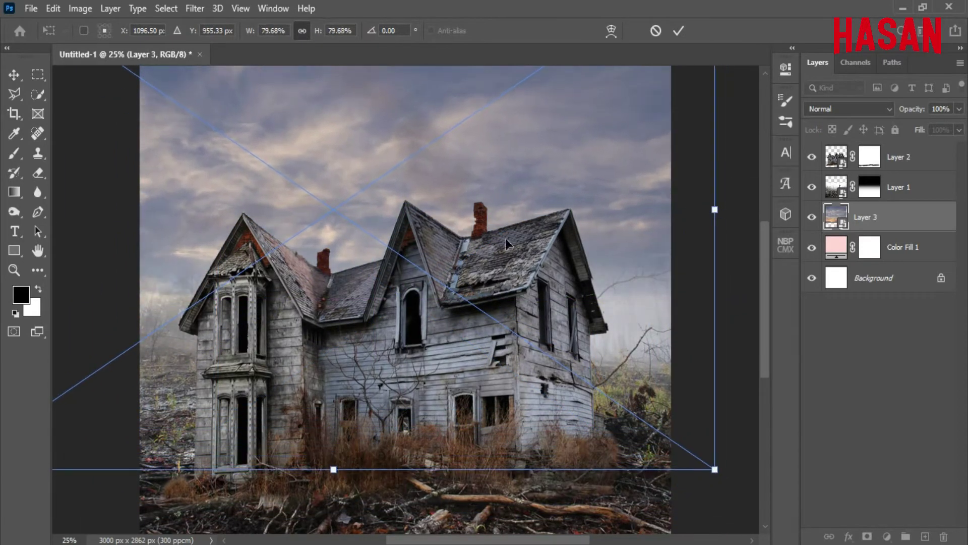
{"action": "mouse_move", "coordinate": [505, 238]}
{"action": "left_mouse_down"}
{"action": "mouse_move", "coordinate": [432, 222]}
{"action": "mouse_move", "coordinate": [476, 215]}
{"action": "left_mouse_up"}
{"action": "key", "text": "ctrl+minus"}
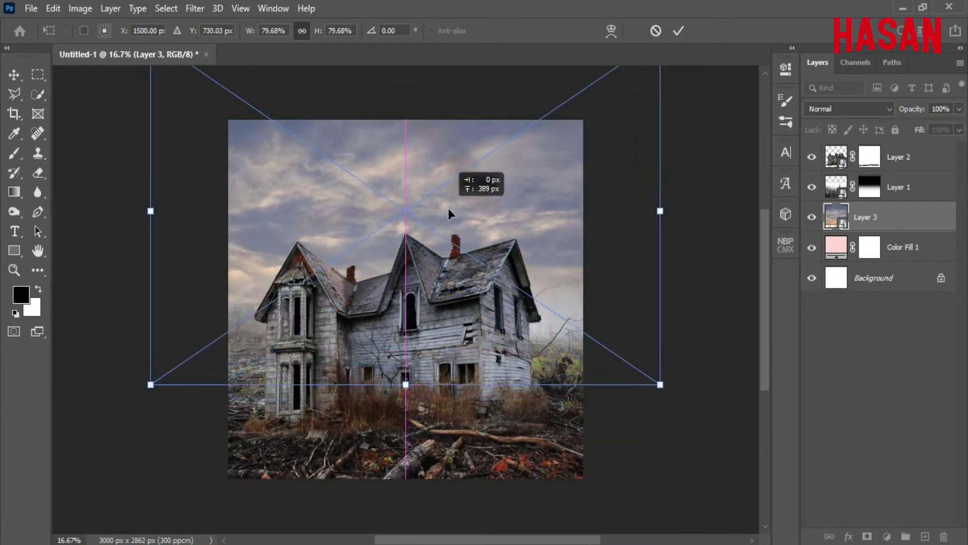
{"action": "left_click_drag", "start_coordinate": [476, 215], "coordinate": [479, 233]}
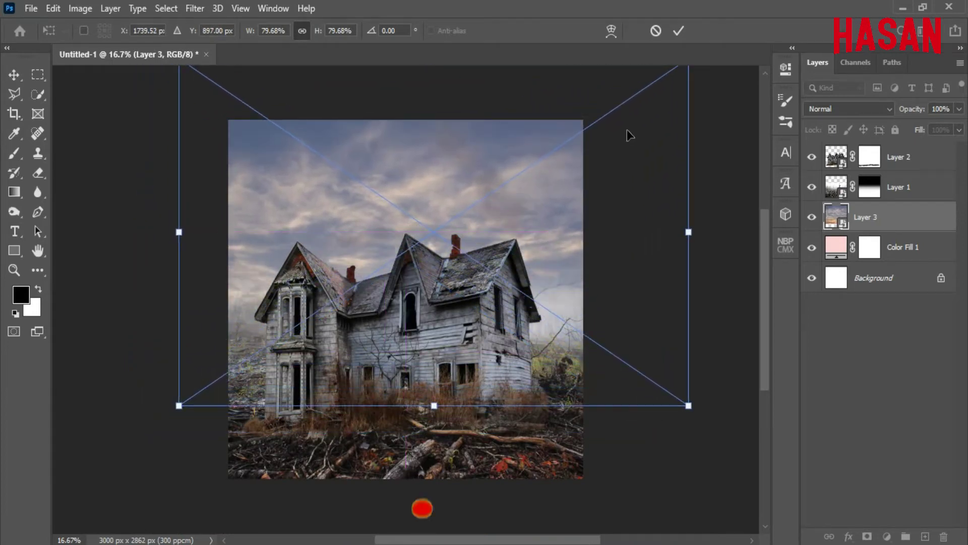
{"action": "left_click_drag", "start_coordinate": [689, 232], "coordinate": [650, 232]}
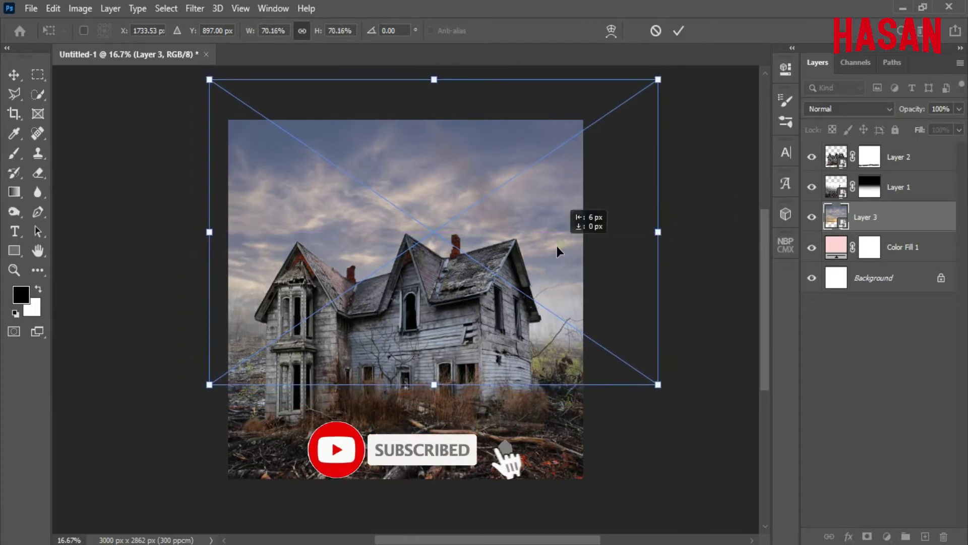
{"action": "left_click_drag", "start_coordinate": [425, 385], "coordinate": [425, 411]}
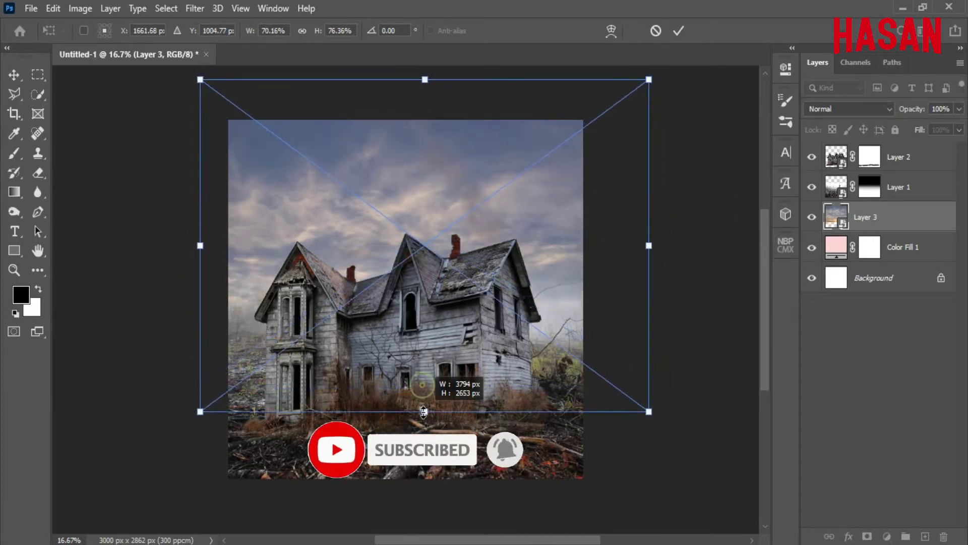
{"action": "left_click_drag", "start_coordinate": [439, 332], "coordinate": [439, 299]}
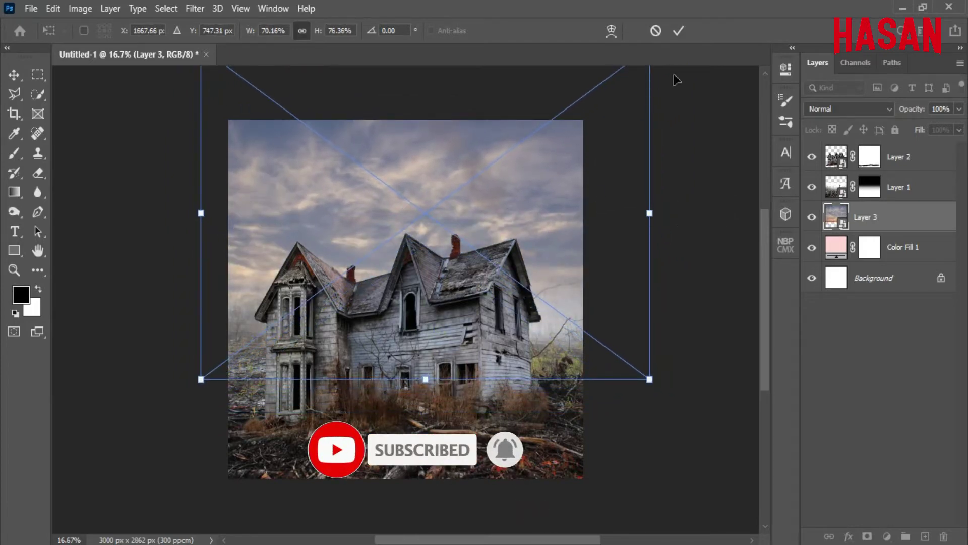
{"action": "left_click", "coordinate": [679, 31]}
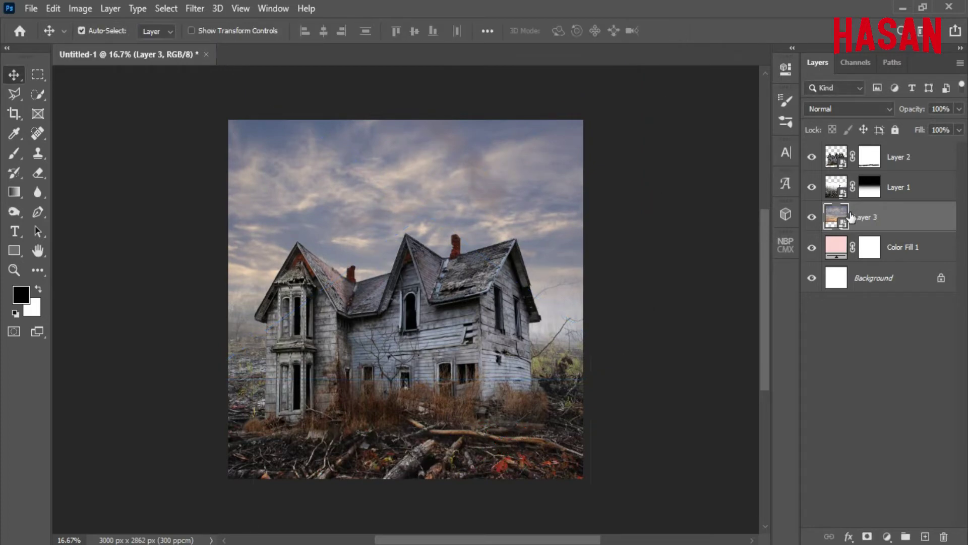
Step: Lower Layer 3's opacity to 60% for a paler sky
{"action": "left_click_drag", "start_coordinate": [907, 112], "coordinate": [889, 116]}
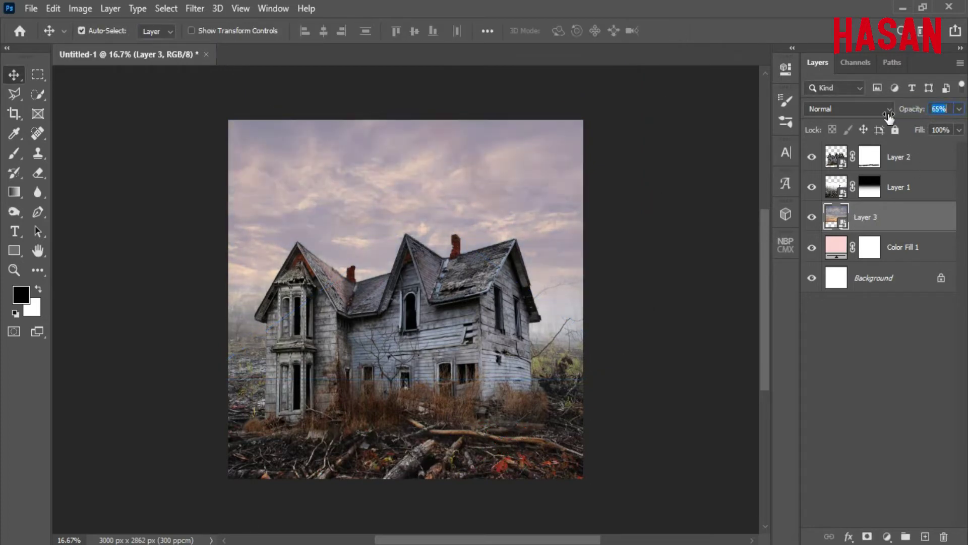
{"action": "scroll", "coordinate": [701, 228], "scroll_direction": "up", "scroll_amount": 2}
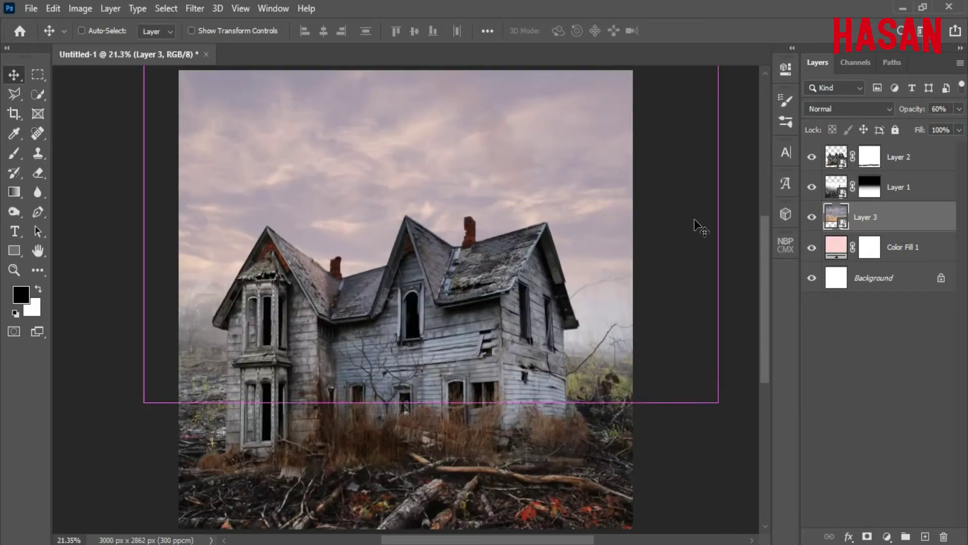
{"action": "scroll", "coordinate": [701, 227], "scroll_direction": "down", "scroll_amount": 3}
{"action": "scroll", "coordinate": [700, 228], "scroll_direction": "up", "scroll_amount": 3}
{"action": "scroll", "coordinate": [700, 228], "scroll_direction": "down", "scroll_amount": 1}
{"action": "left_click", "coordinate": [696, 225]}
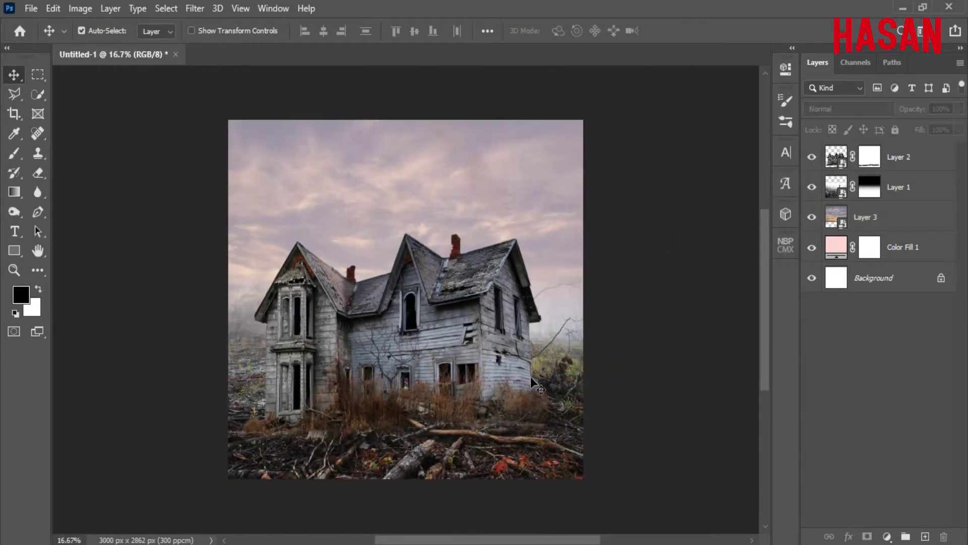
Step: Bring the snarling wolf into the composite as Layer 4, placed beneath the house layer
{"action": "left_click", "coordinate": [912, 160]}
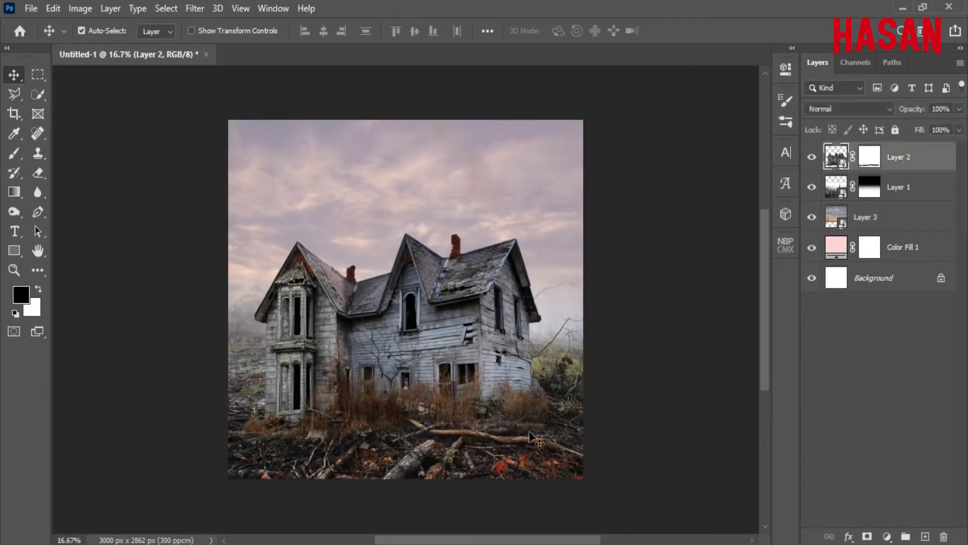
{"action": "left_click", "coordinate": [400, 497]}
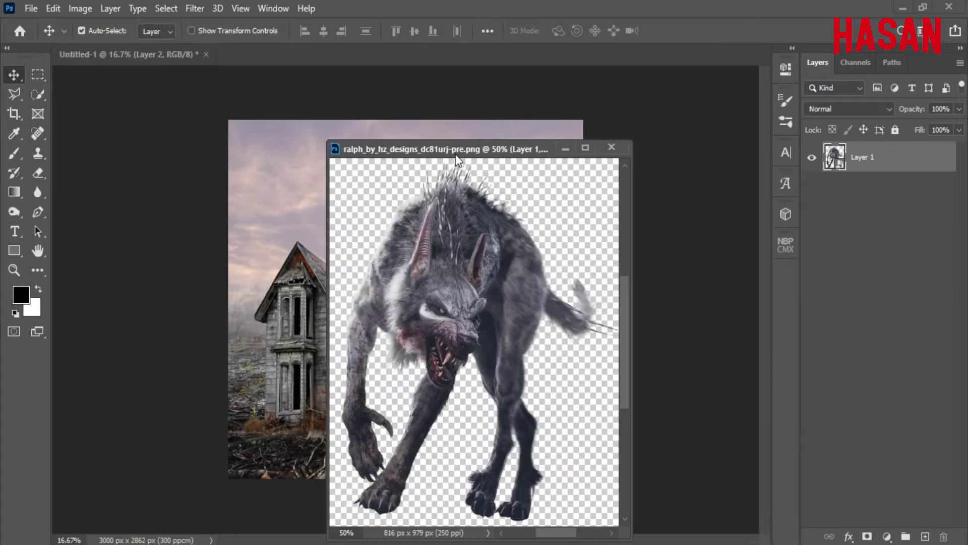
{"action": "left_click_drag", "start_coordinate": [456, 152], "coordinate": [785, 96]}
{"action": "left_click_drag", "start_coordinate": [686, 209], "coordinate": [640, 213]}
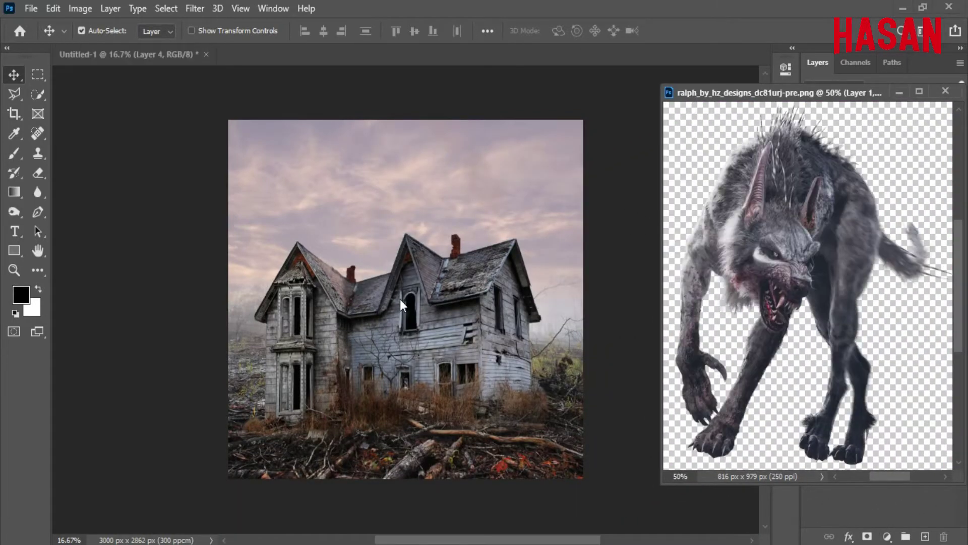
{"action": "left_click_drag", "start_coordinate": [400, 300], "coordinate": [401, 298]}
{"action": "left_click", "coordinate": [946, 92]}
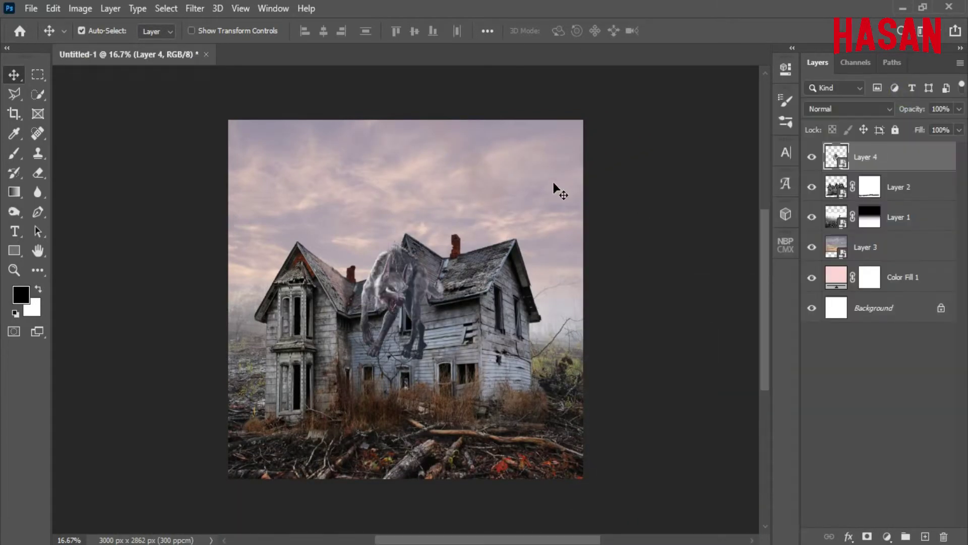
{"action": "left_click_drag", "start_coordinate": [873, 183], "coordinate": [916, 204]}
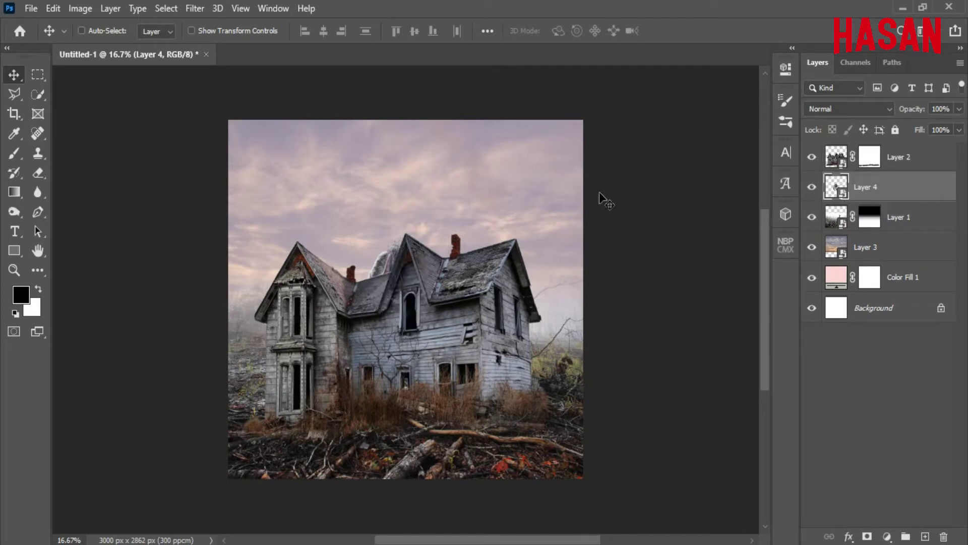
Step: Enlarge the wolf greatly and move it up above the house
{"action": "key", "text": "ctrl+t"}
{"action": "key", "text": "ctrl+plus"}
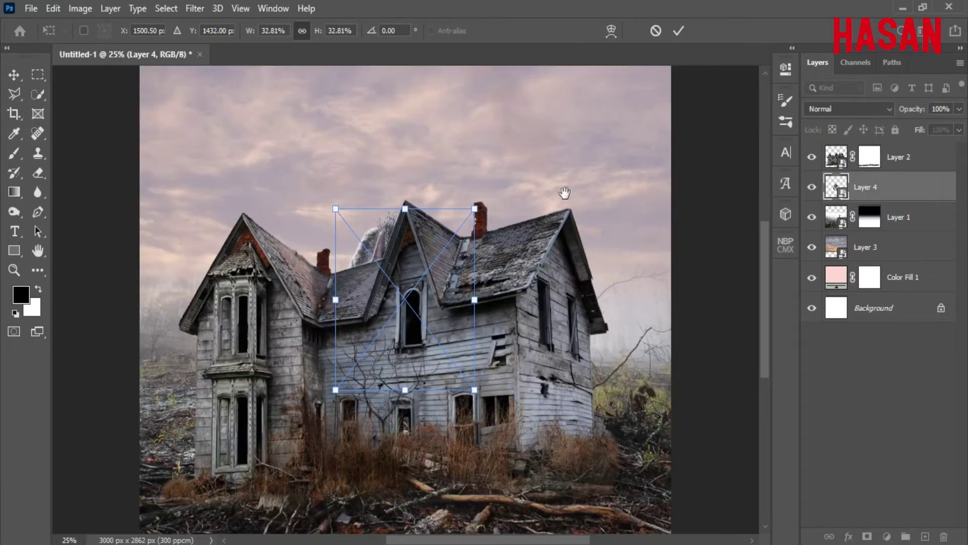
{"action": "left_click_drag", "start_coordinate": [564, 193], "coordinate": [552, 209]}
{"action": "left_click_drag", "start_coordinate": [462, 352], "coordinate": [588, 303]}
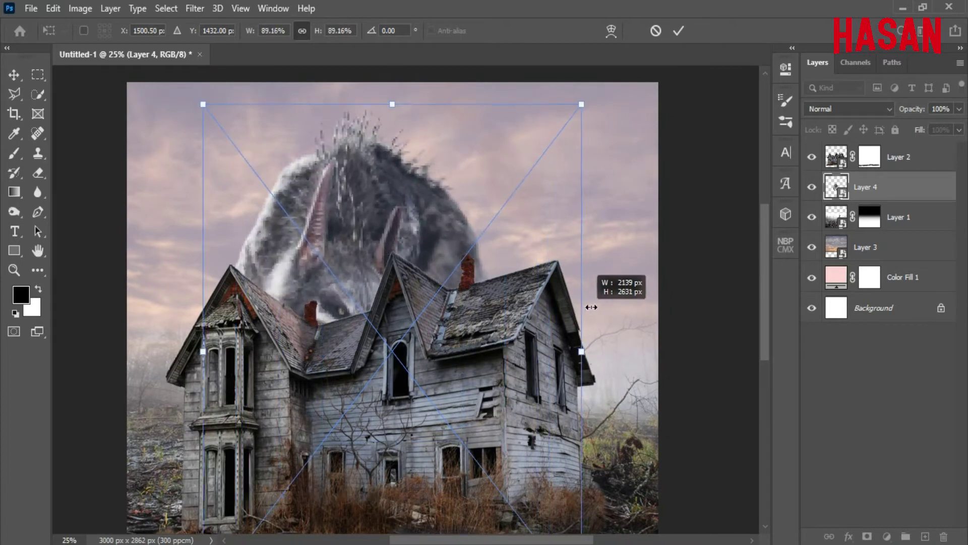
{"action": "left_click_drag", "start_coordinate": [399, 309], "coordinate": [368, 206]}
{"action": "key", "text": "ctrl+minus"}
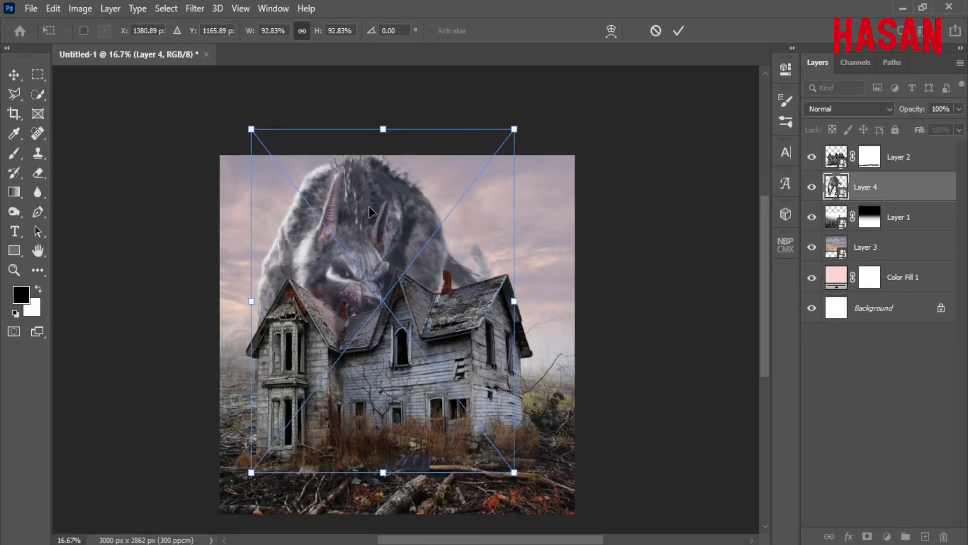
{"action": "left_click", "coordinate": [679, 31]}
{"action": "scroll", "coordinate": [417, 208], "scroll_direction": "up", "scroll_amount": 2}
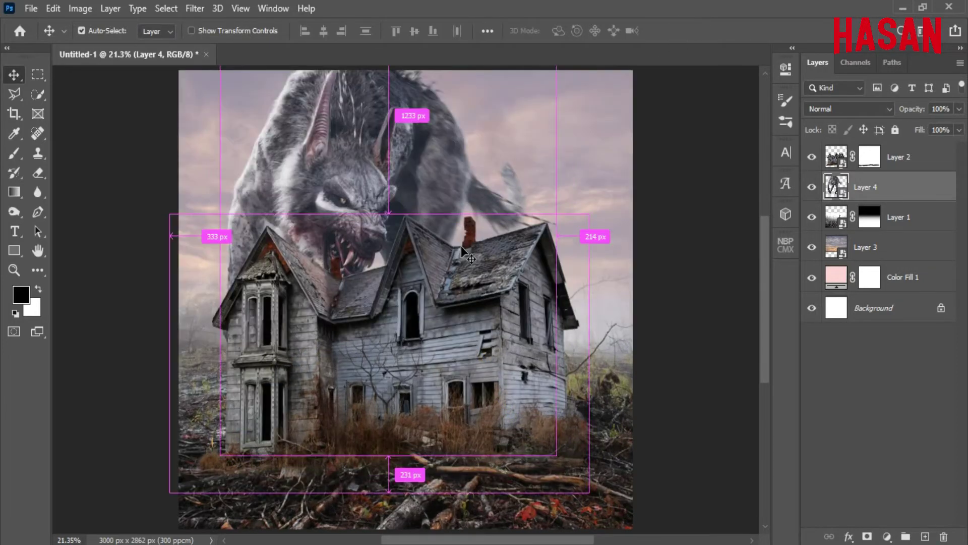
Step: Refine the wolf to 65.13% scale, looming just behind the roof
{"action": "key", "text": "ctrl+t"}
{"action": "left_click_drag", "start_coordinate": [557, 241], "coordinate": [492, 229]}
{"action": "left_click_drag", "start_coordinate": [383, 192], "coordinate": [368, 170]}
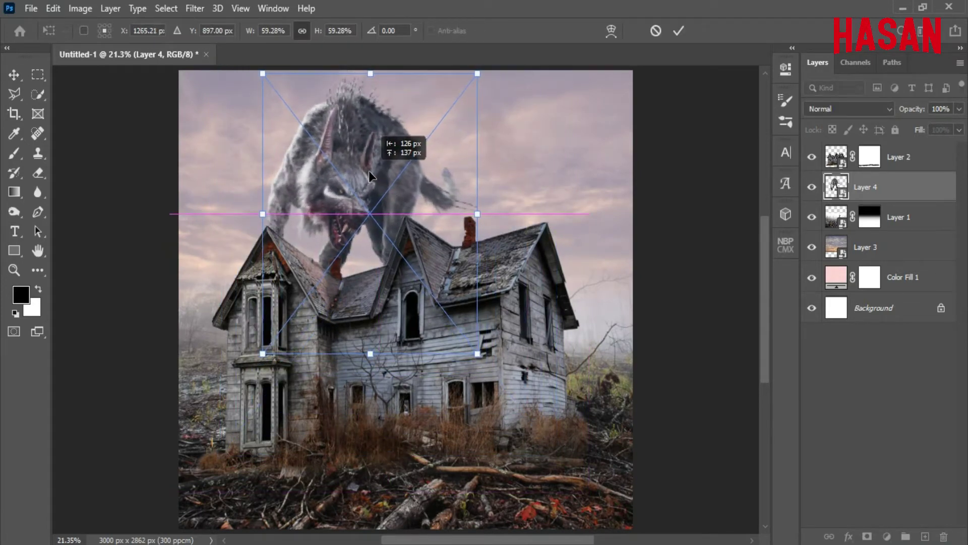
{"action": "left_click", "coordinate": [679, 32]}
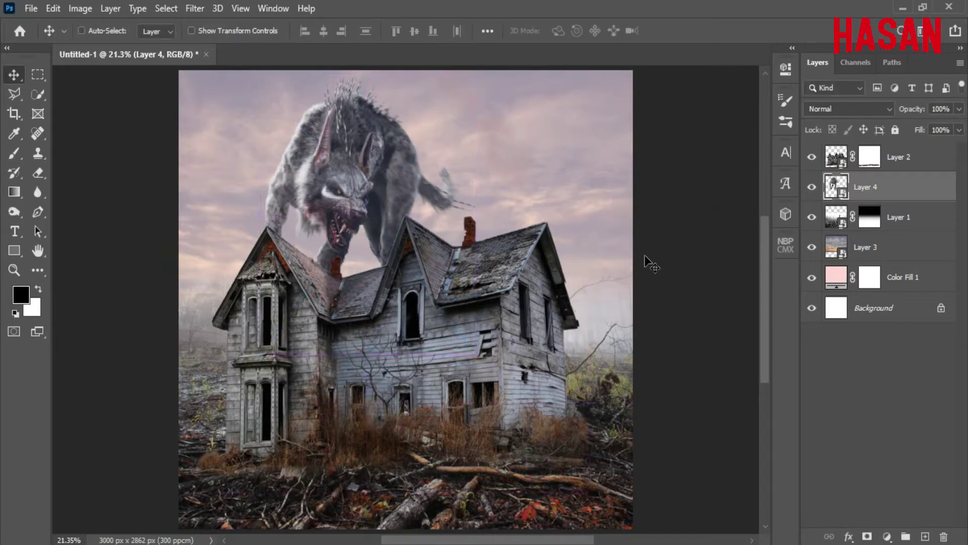
{"action": "key", "text": "ctrl+t"}
{"action": "left_click_drag", "start_coordinate": [475, 214], "coordinate": [489, 214]}
{"action": "left_click_drag", "start_coordinate": [390, 193], "coordinate": [399, 198]}
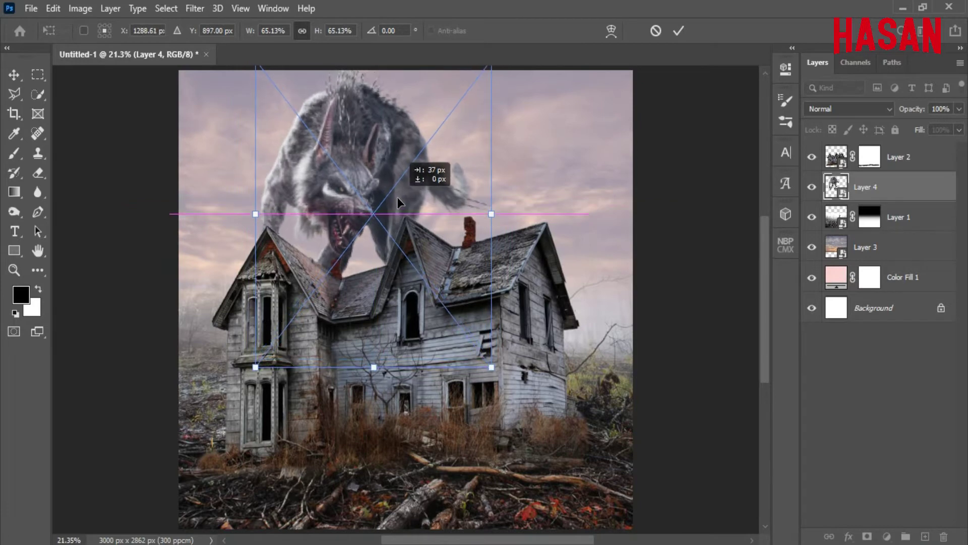
{"action": "left_click", "coordinate": [678, 31]}
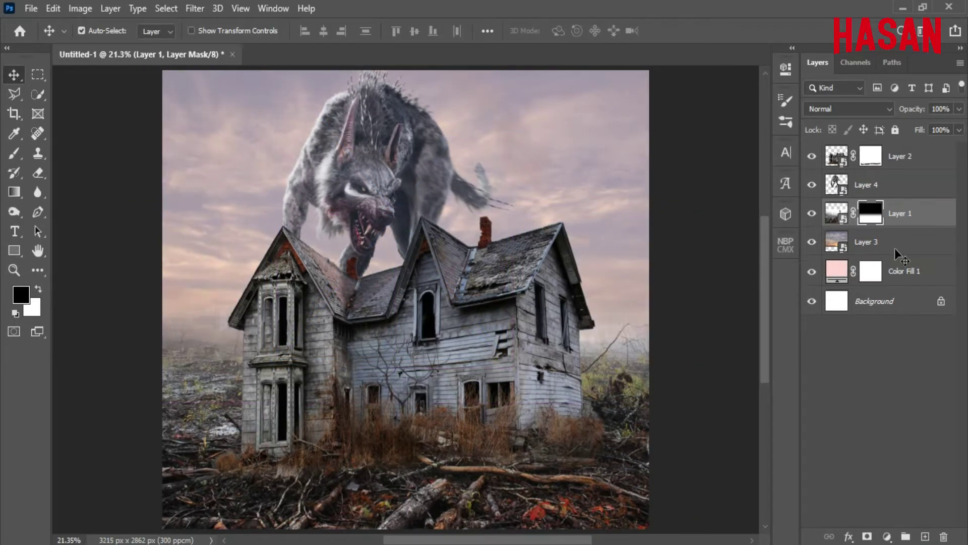
Step: Add a Color Balance layer above Layer 3 with midtones Yellow–Blue set to -17
{"action": "left_click", "coordinate": [905, 245]}
{"action": "left_click", "coordinate": [886, 535]}
{"action": "left_click", "coordinate": [892, 401]}
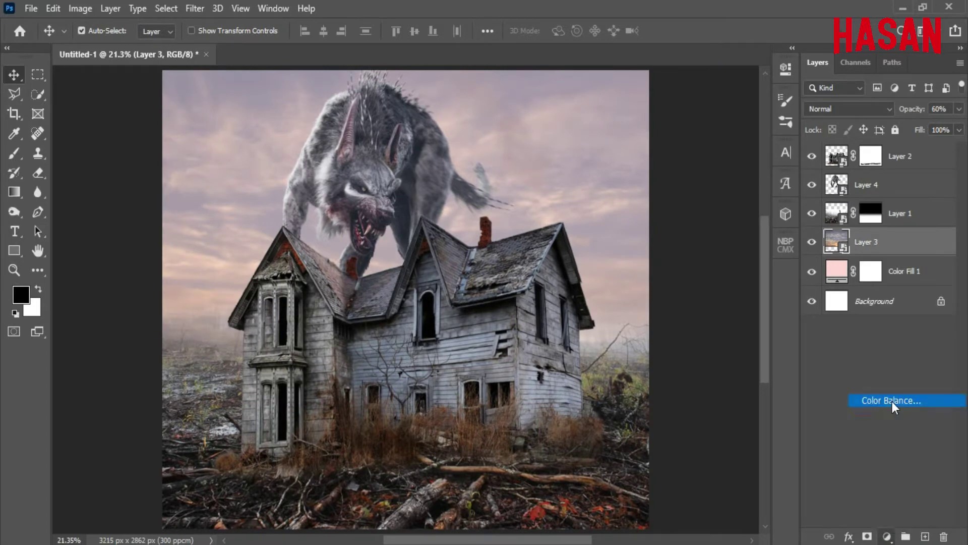
{"action": "left_click_drag", "start_coordinate": [646, 198], "coordinate": [634, 195]}
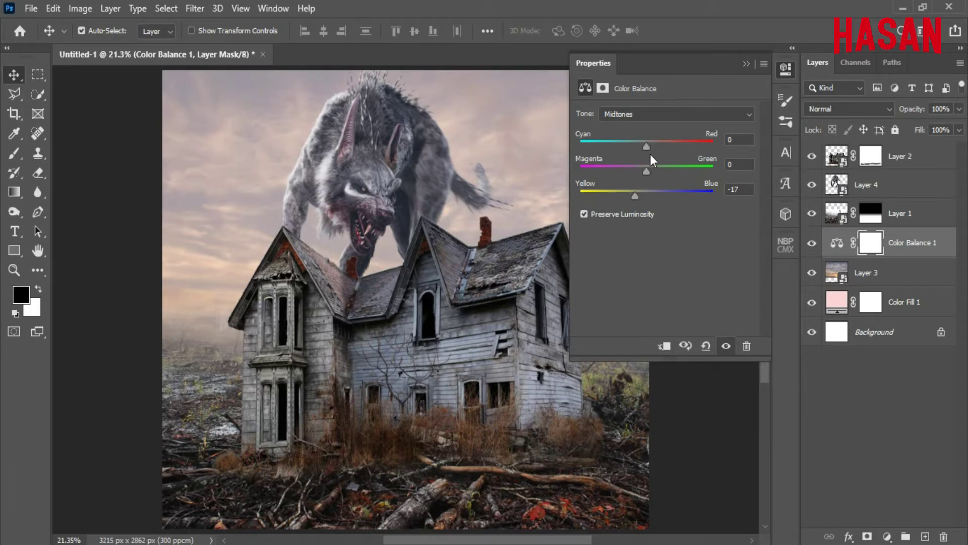
{"action": "left_click_drag", "start_coordinate": [646, 147], "coordinate": [655, 146]}
{"action": "left_click", "coordinate": [747, 63]}
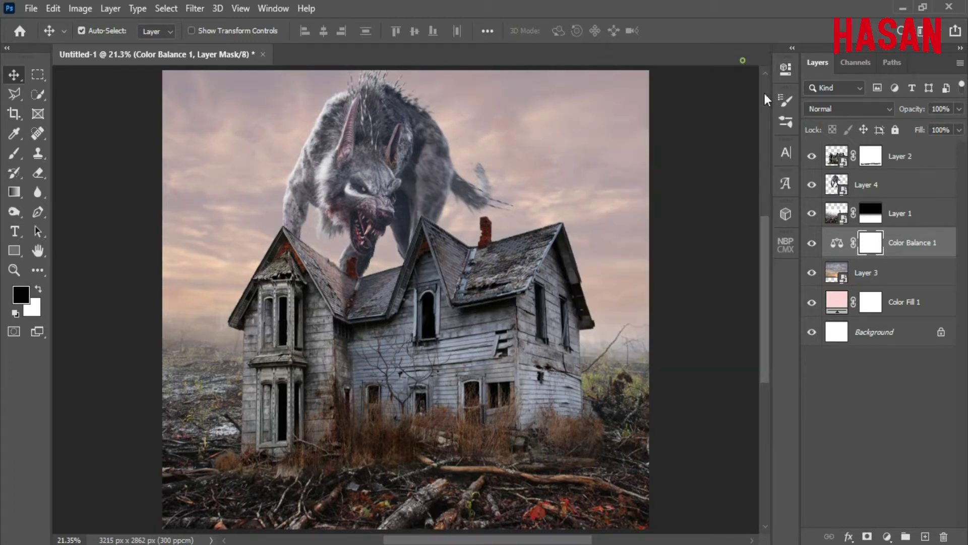
Step: On Layer 2, outline the tall left bay window with the Polygonal Lasso
{"action": "left_click", "coordinate": [477, 364], "text": "ctrl"}
{"action": "left_click", "coordinate": [14, 94]}
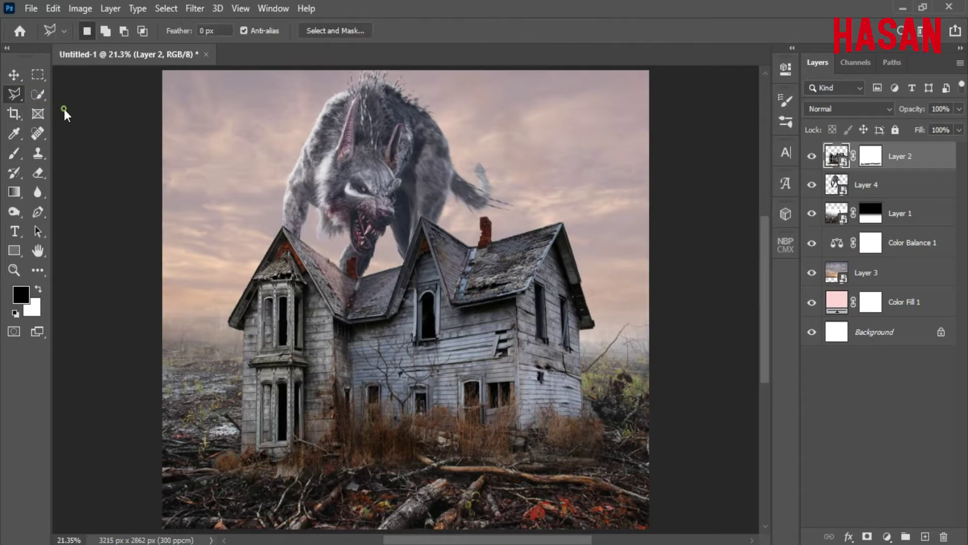
{"action": "mouse_move", "coordinate": [310, 329]}
{"action": "left_mouse_down"}
{"action": "mouse_move", "coordinate": [354, 353]}
{"action": "mouse_move", "coordinate": [363, 308]}
{"action": "mouse_move", "coordinate": [394, 258]}
{"action": "mouse_move", "coordinate": [372, 314]}
{"action": "left_mouse_up"}
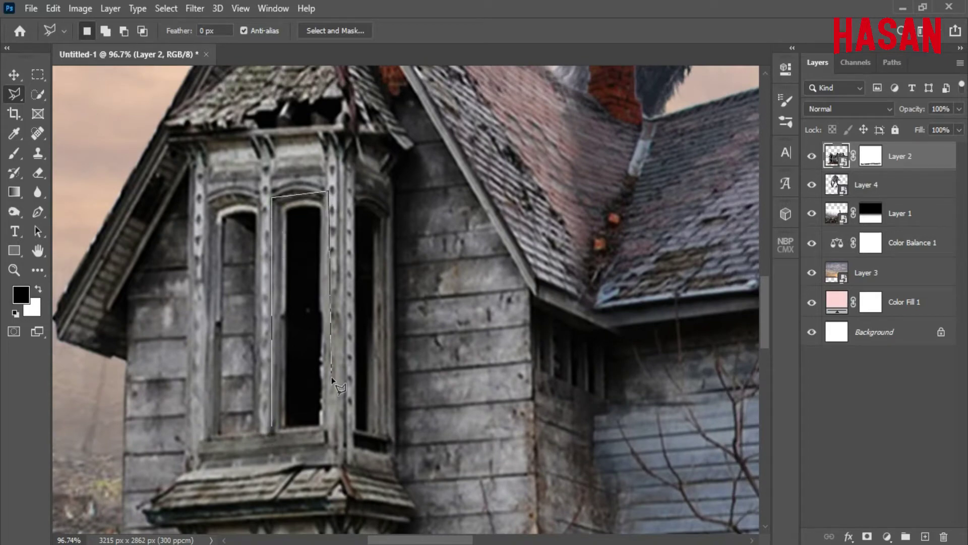
{"action": "left_click", "coordinate": [329, 443]}
{"action": "double_click", "coordinate": [273, 425]}
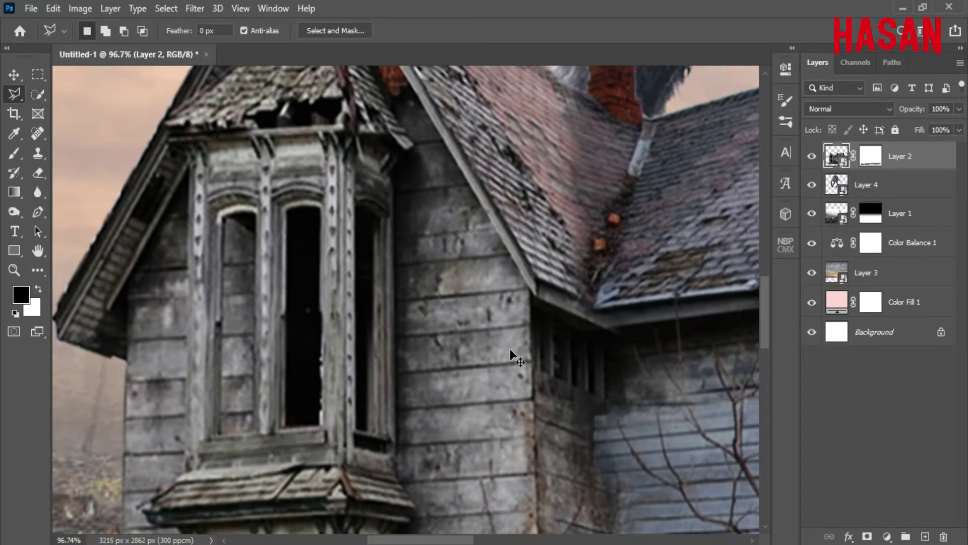
{"action": "key", "text": "ctrl+0"}
Step: Add the gable window and the next tall window to the selection
{"action": "scroll", "coordinate": [429, 398], "scroll_direction": "up", "scroll_amount": 1}
{"action": "scroll", "coordinate": [434, 399], "scroll_direction": "up", "scroll_amount": 1}
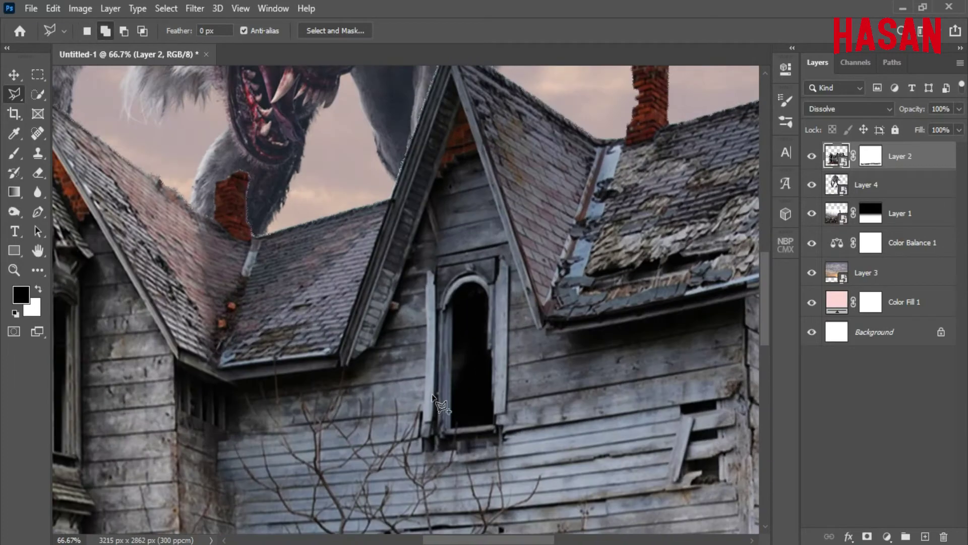
{"action": "double_click", "coordinate": [437, 438]}
{"action": "scroll", "coordinate": [444, 434], "scroll_direction": "down", "scroll_amount": 2}
{"action": "scroll", "coordinate": [504, 353], "scroll_direction": "up", "scroll_amount": 1}
{"action": "scroll", "coordinate": [509, 353], "scroll_direction": "up", "scroll_amount": 1}
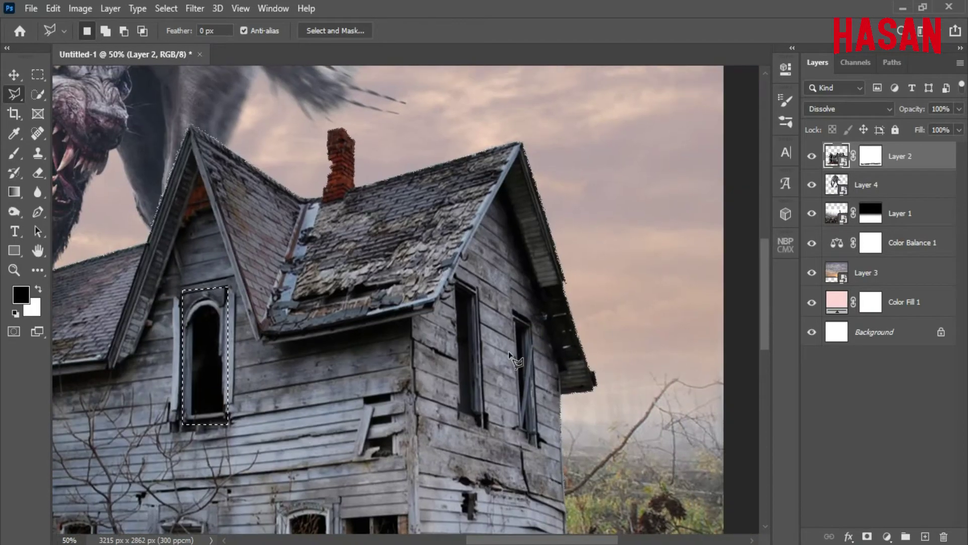
{"action": "scroll", "coordinate": [510, 353], "scroll_direction": "up", "scroll_amount": 1}
{"action": "left_click", "coordinate": [465, 469], "text": "shift"}
{"action": "left_click", "coordinate": [464, 266]}
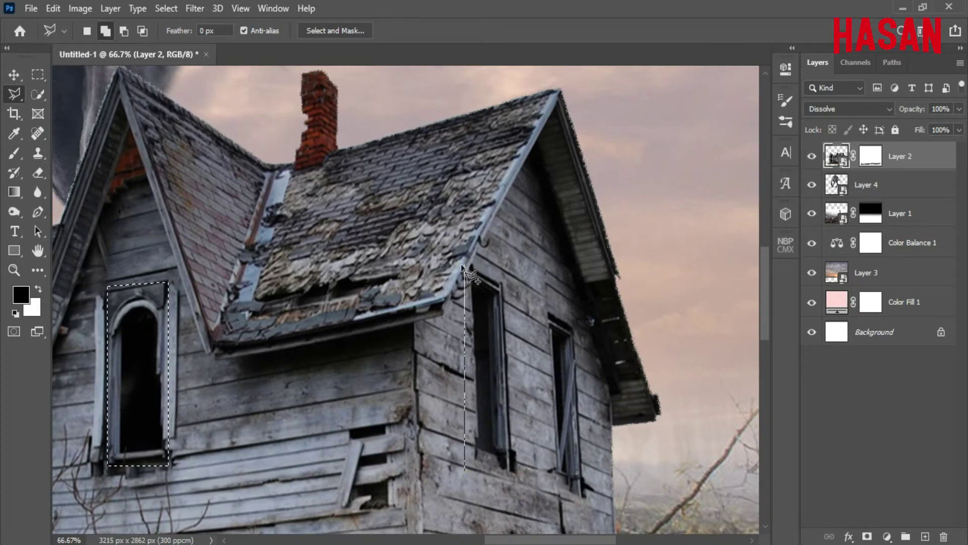
{"action": "left_click", "coordinate": [511, 281]}
{"action": "left_click", "coordinate": [516, 476]}
{"action": "scroll", "coordinate": [504, 487], "scroll_direction": "up", "scroll_amount": 1}
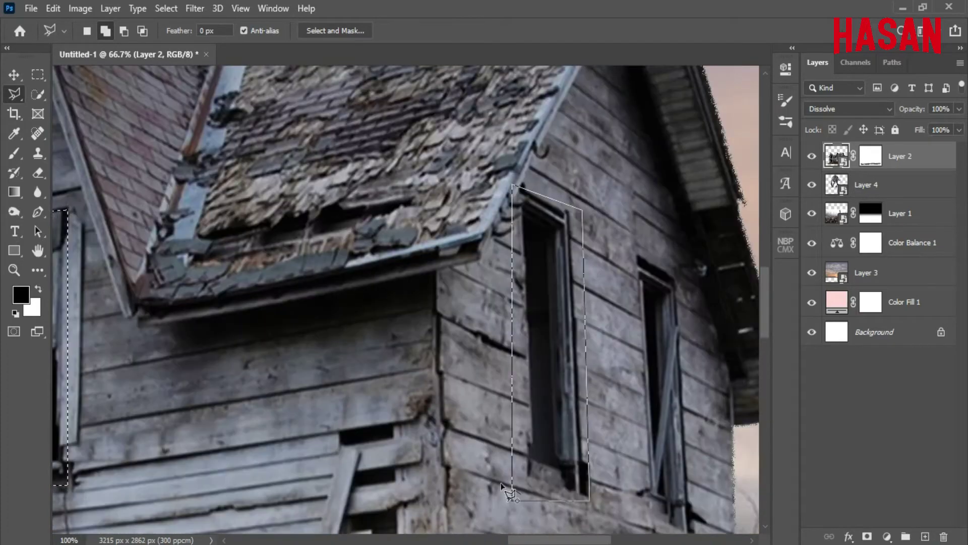
{"action": "scroll", "coordinate": [502, 485], "scroll_direction": "up", "scroll_amount": 3}
{"action": "left_click", "coordinate": [465, 360]}
{"action": "scroll", "coordinate": [458, 360], "scroll_direction": "down", "scroll_amount": 5}
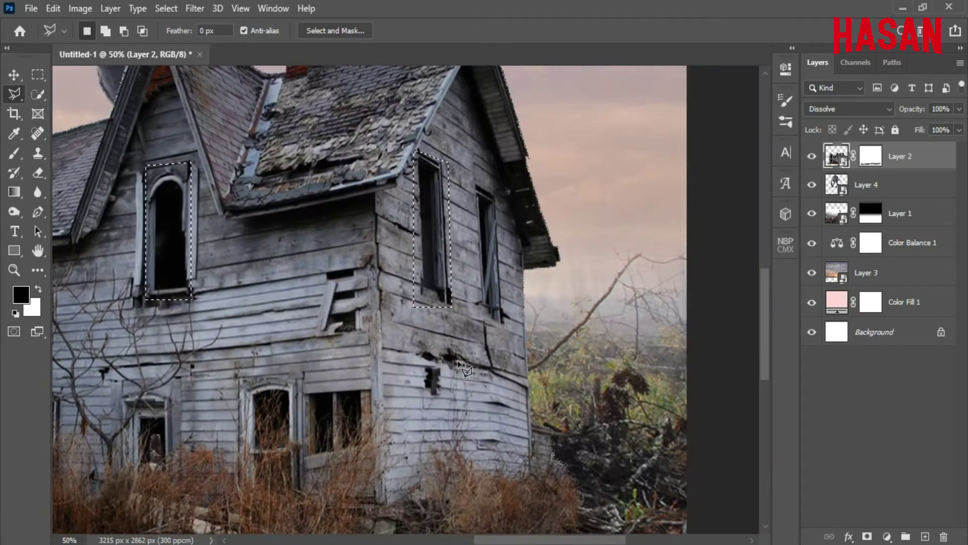
{"action": "scroll", "coordinate": [474, 297], "scroll_direction": "up", "scroll_amount": 3}
{"action": "scroll", "coordinate": [289, 466], "scroll_direction": "down", "scroll_amount": 1}
Step: Add the second window and the lower window to the selection
{"action": "left_click", "coordinate": [416, 429], "text": "shift"}
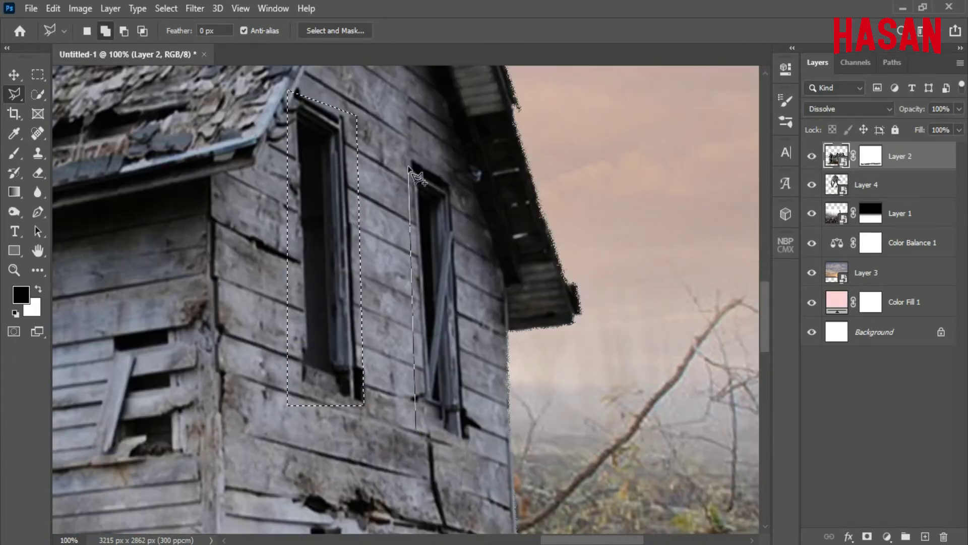
{"action": "left_click", "coordinate": [404, 149]}
{"action": "left_click", "coordinate": [464, 180]}
{"action": "left_click", "coordinate": [482, 453]}
{"action": "left_click", "coordinate": [415, 428]}
{"action": "scroll", "coordinate": [419, 394], "scroll_direction": "down", "scroll_amount": 3}
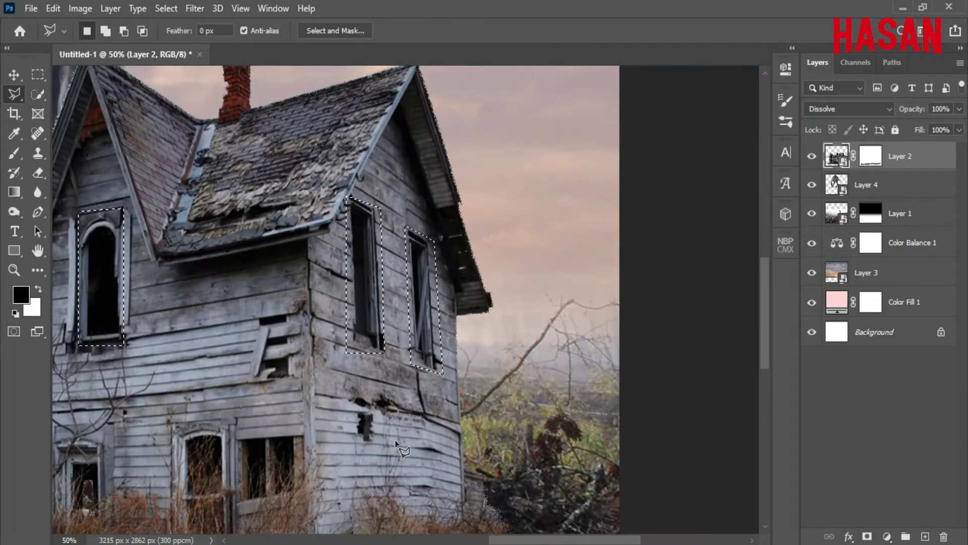
{"action": "scroll", "coordinate": [417, 353], "scroll_direction": "up", "scroll_amount": 2}
{"action": "scroll", "coordinate": [441, 379], "scroll_direction": "up", "scroll_amount": 1}
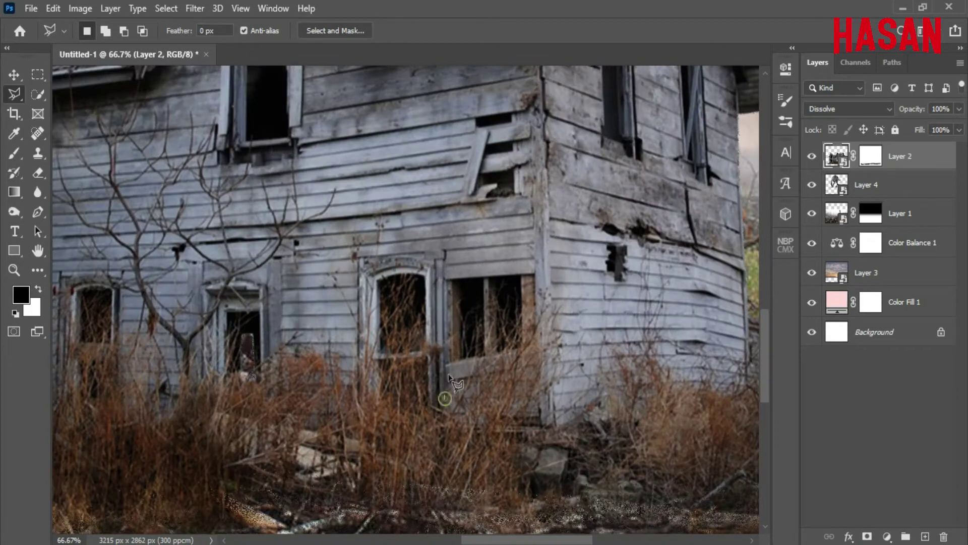
{"action": "double_click", "coordinate": [445, 396]}
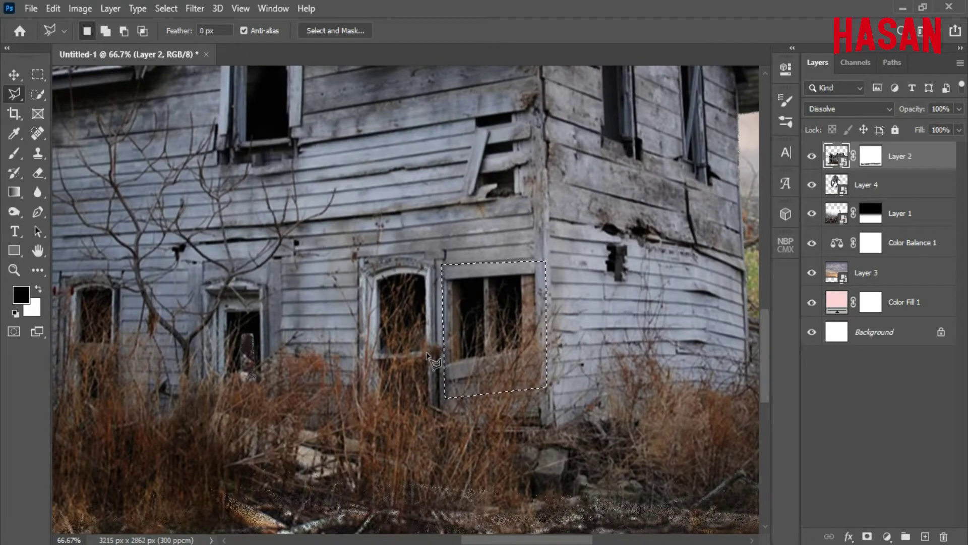
{"action": "scroll", "coordinate": [426, 352], "scroll_direction": "down", "scroll_amount": 2}
{"action": "scroll", "coordinate": [398, 350], "scroll_direction": "up", "scroll_amount": 2}
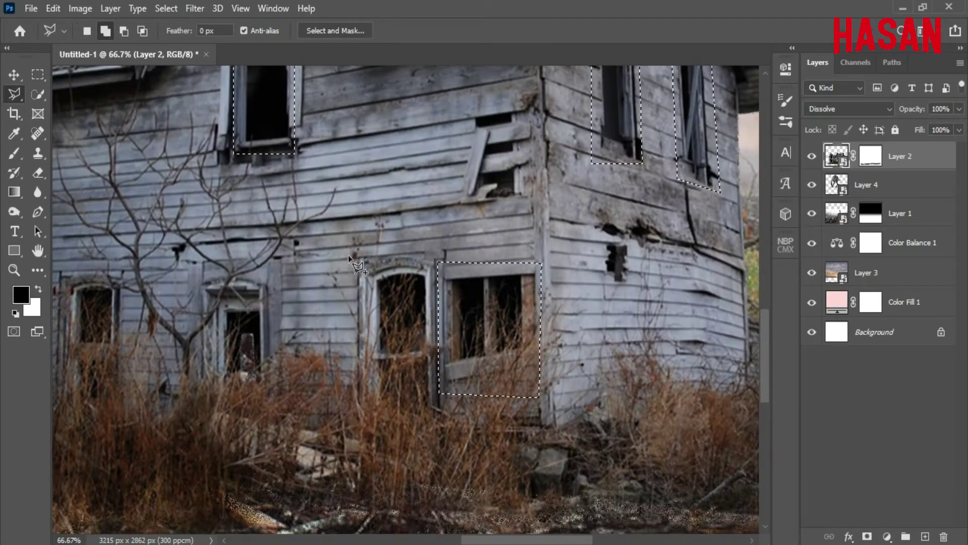
Step: Add the arched window to the combined window selection
{"action": "left_click", "coordinate": [359, 263], "text": "shift"}
{"action": "left_click", "coordinate": [431, 263]}
{"action": "left_click", "coordinate": [432, 397]}
{"action": "left_click", "coordinate": [358, 398]}
{"action": "scroll", "coordinate": [358, 264], "scroll_direction": "up", "scroll_amount": 2}
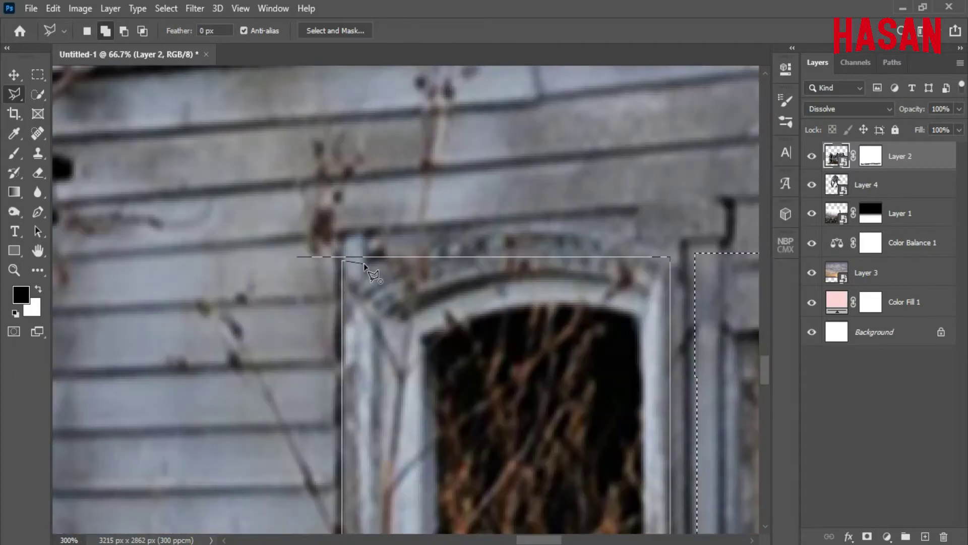
{"action": "double_click", "coordinate": [281, 255]}
{"action": "scroll", "coordinate": [275, 285], "scroll_direction": "down", "scroll_amount": 2}
{"action": "scroll", "coordinate": [223, 350], "scroll_direction": "up", "scroll_amount": 2}
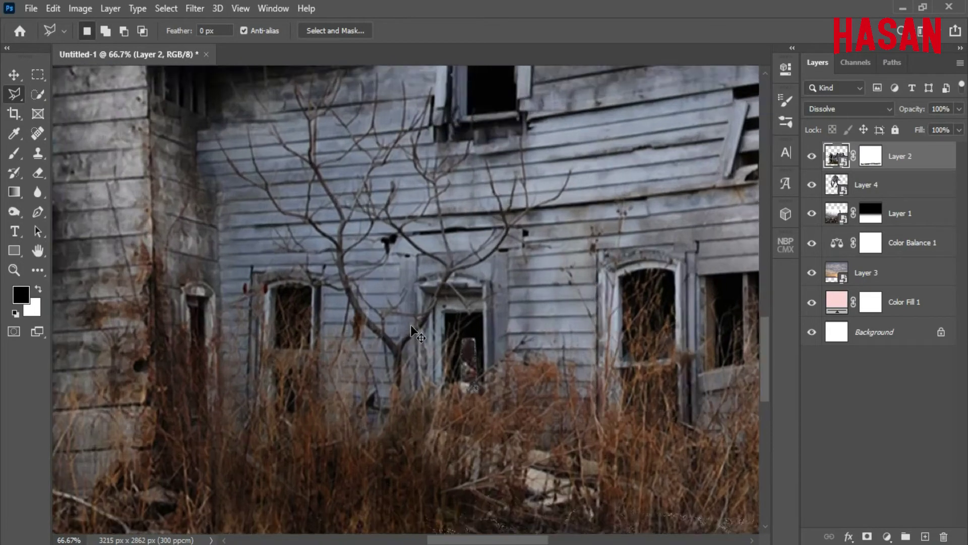
Step: Add the middle window and the bay window's centre pane, then fit the image in view
{"action": "left_click", "coordinate": [445, 423], "text": "shift"}
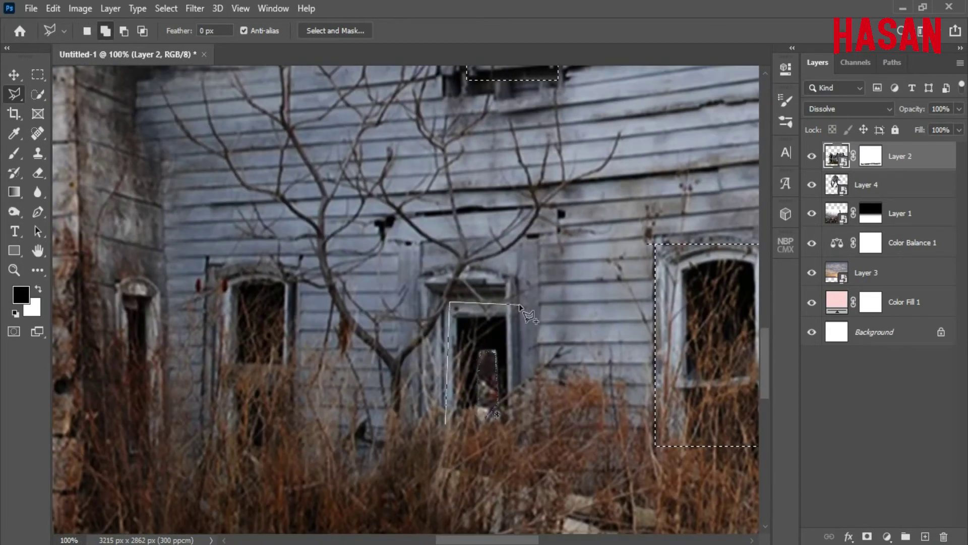
{"action": "scroll", "coordinate": [527, 297], "scroll_direction": "left", "scroll_amount": 5}
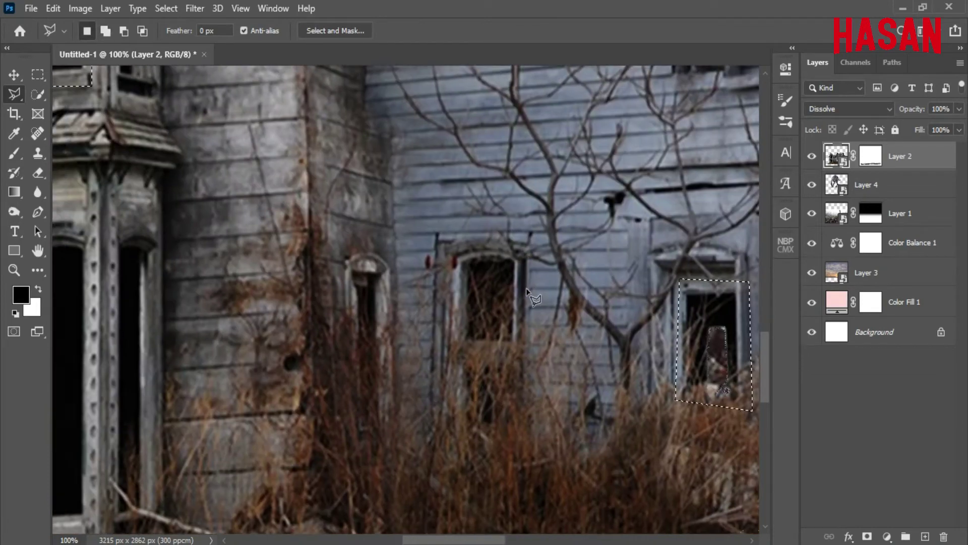
{"action": "left_click", "coordinate": [529, 249], "text": "shift"}
{"action": "left_click", "coordinate": [526, 434]}
{"action": "left_click", "coordinate": [439, 429]}
{"action": "left_click", "coordinate": [439, 246]}
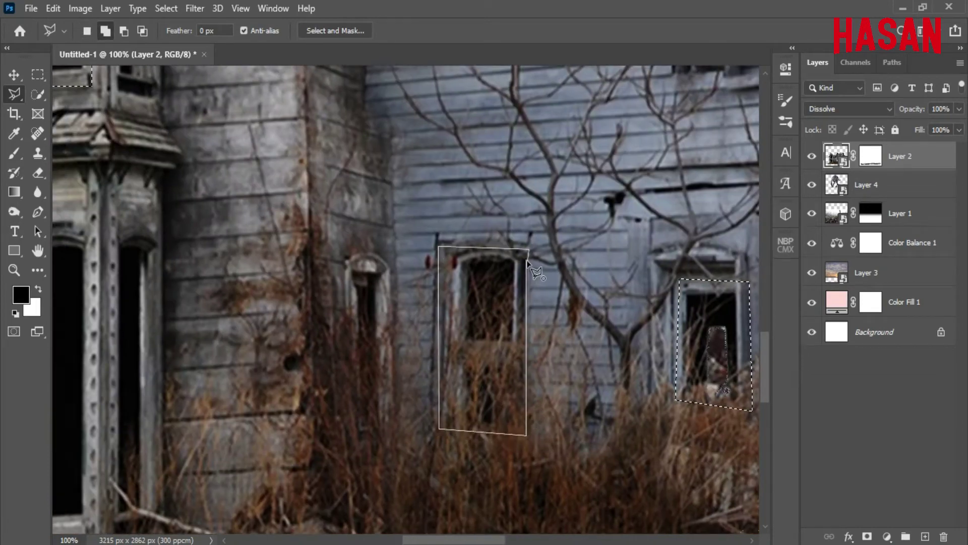
{"action": "scroll", "coordinate": [529, 262], "scroll_direction": "down", "scroll_amount": 3}
{"action": "scroll", "coordinate": [376, 260], "scroll_direction": "up", "scroll_amount": 2}
{"action": "left_click", "coordinate": [379, 428]}
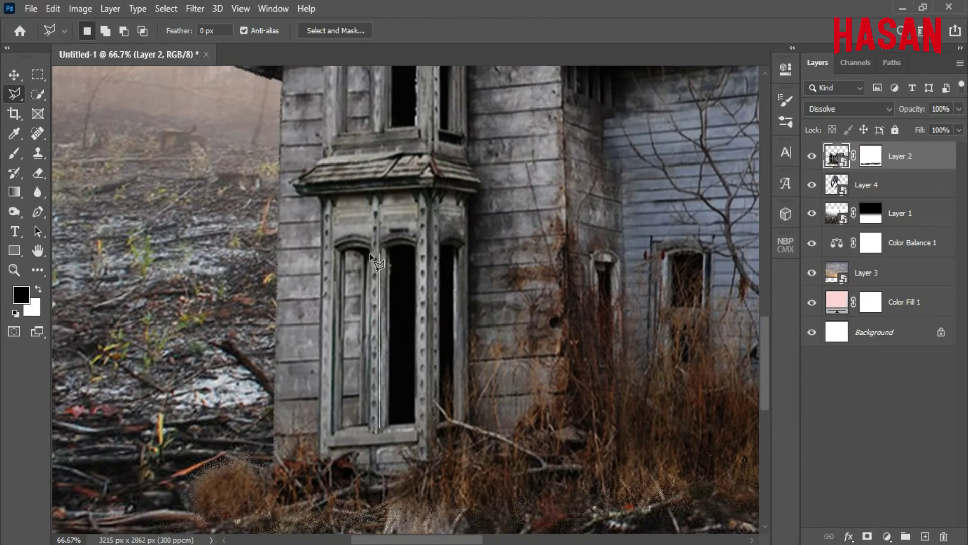
{"action": "left_click", "coordinate": [380, 428], "text": "shift"}
{"action": "left_click", "coordinate": [378, 233]}
{"action": "left_click", "coordinate": [426, 233]}
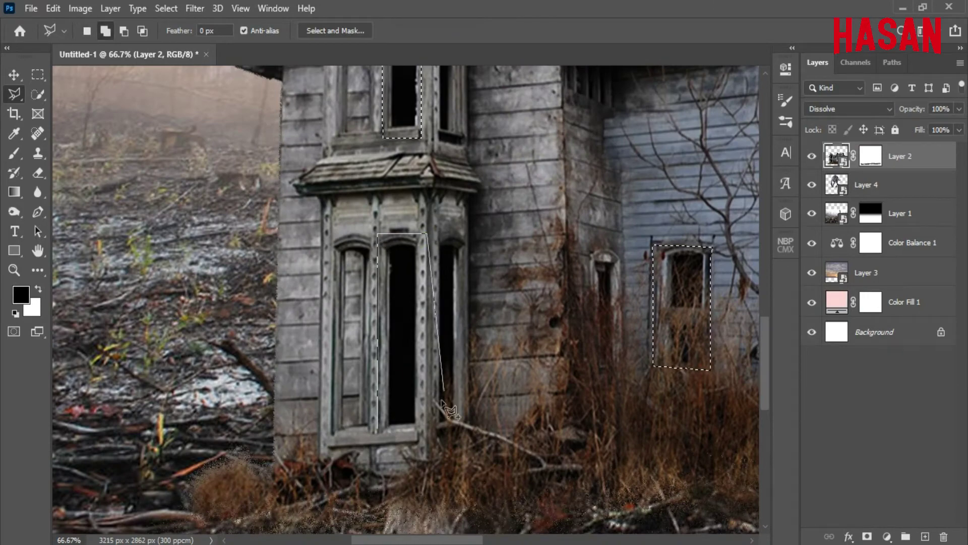
{"action": "left_click", "coordinate": [425, 434]}
{"action": "left_click", "coordinate": [379, 431]}
{"action": "key", "text": "ctrl+0"}
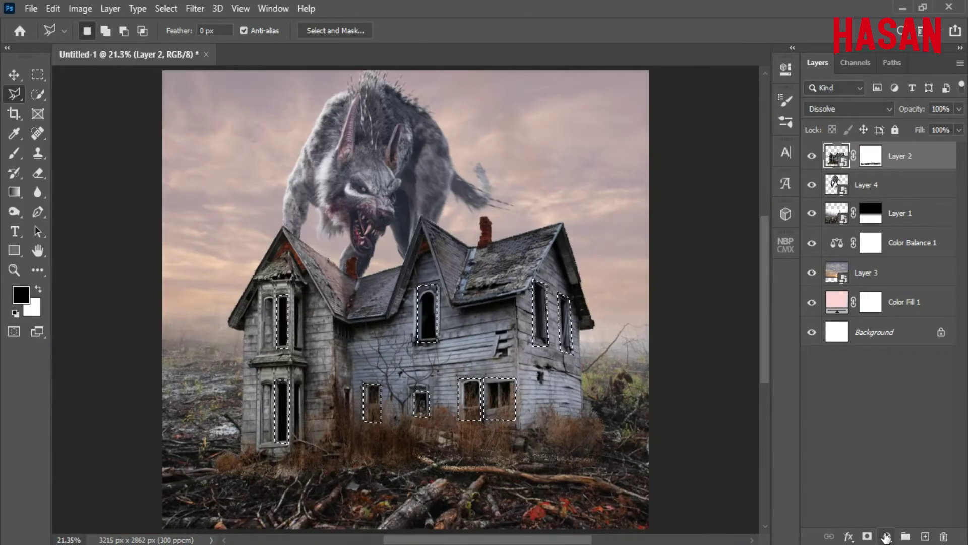
Step: Set the new window fill layer's colour to yellow fcd72a
{"action": "left_click_drag", "start_coordinate": [773, 347], "coordinate": [772, 341]}
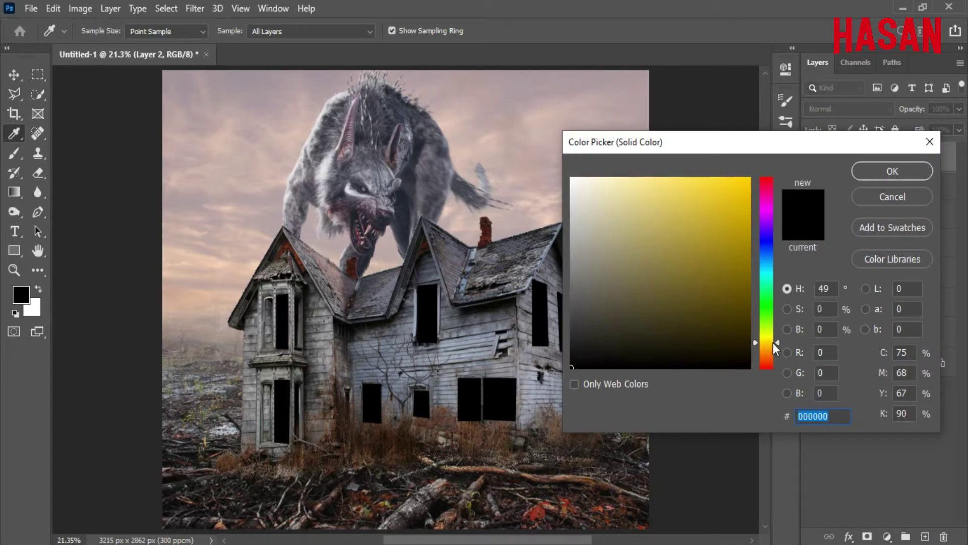
{"action": "mouse_move", "coordinate": [713, 186]}
{"action": "left_mouse_down"}
{"action": "mouse_move", "coordinate": [725, 191]}
{"action": "mouse_move", "coordinate": [721, 180]}
{"action": "left_mouse_up"}
{"action": "left_click_drag", "start_coordinate": [778, 340], "coordinate": [778, 343]}
{"action": "left_click", "coordinate": [890, 167]}
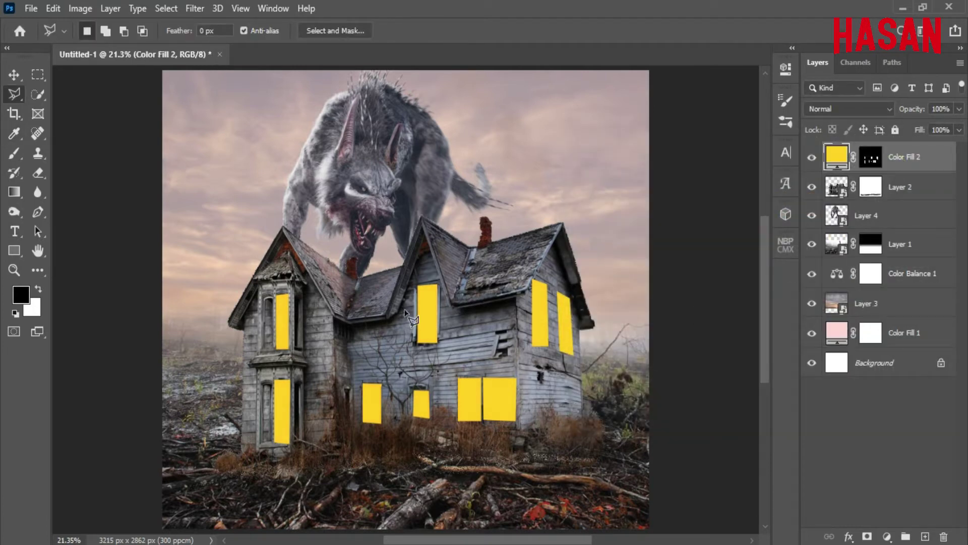
Step: Convert Color Fill 2 to a Smart Object and give it an inverted, fully black mask
{"action": "key", "text": "v"}
{"action": "left_click", "coordinate": [444, 305]}
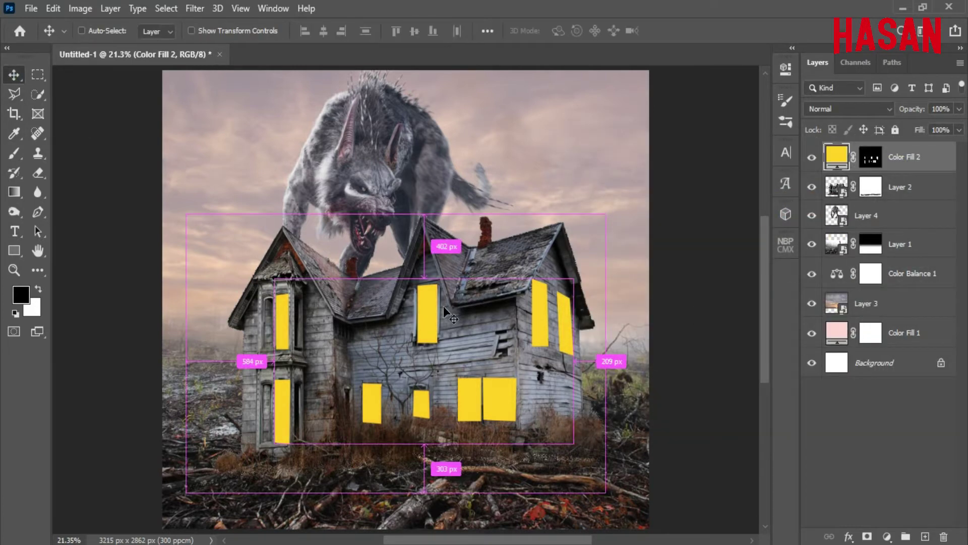
{"action": "right_click", "coordinate": [915, 159]}
{"action": "left_click", "coordinate": [807, 206]}
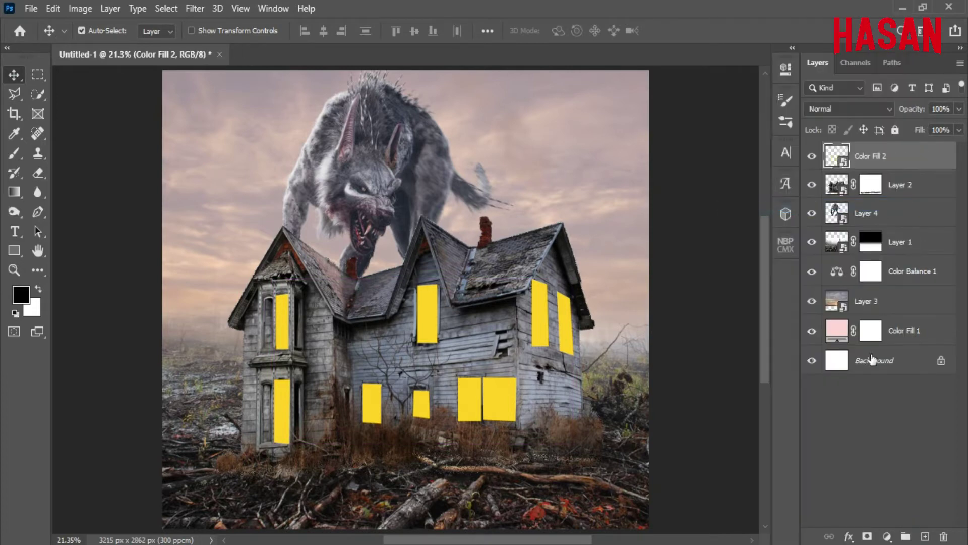
{"action": "left_click", "coordinate": [867, 536]}
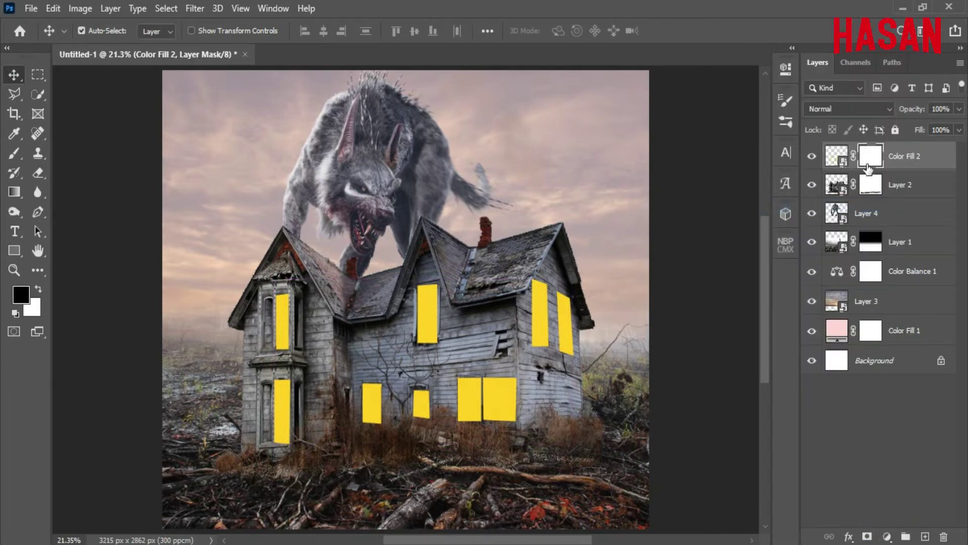
{"action": "left_click", "coordinate": [786, 68]}
{"action": "left_click", "coordinate": [727, 290]}
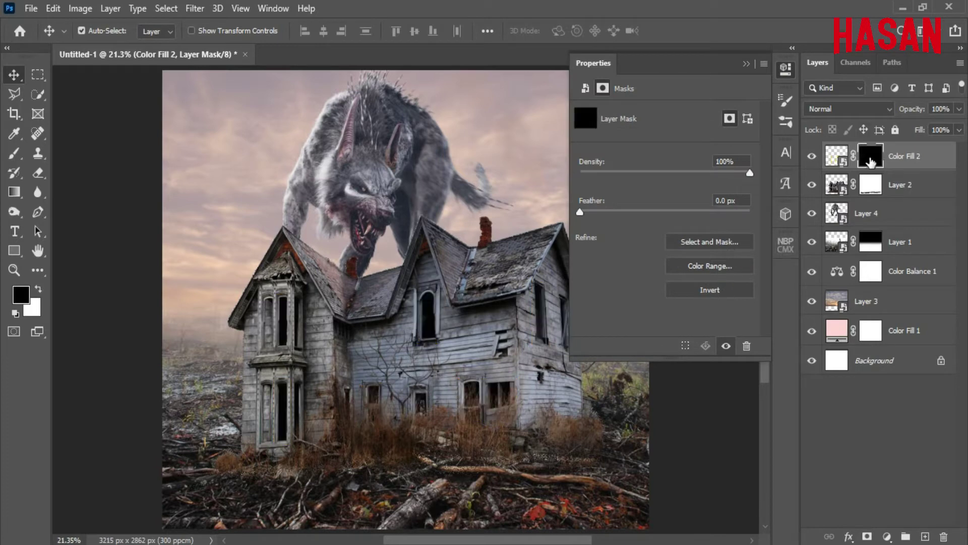
{"action": "left_click", "coordinate": [746, 64]}
{"action": "right_click", "coordinate": [15, 154]}
{"action": "left_click", "coordinate": [71, 152]}
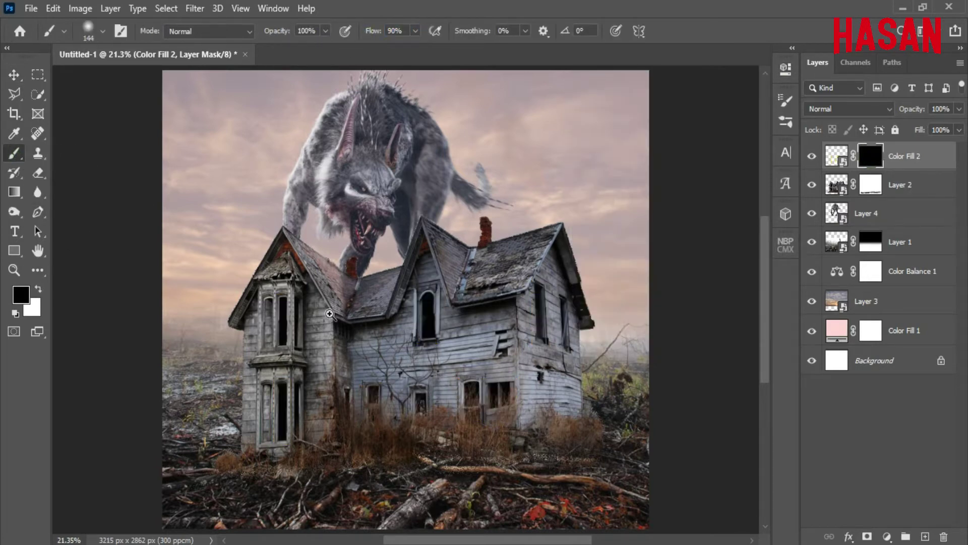
Step: Paint white on the mask to reveal yellow in the bay, dormer and gable windows
{"action": "left_click_drag", "start_coordinate": [329, 313], "coordinate": [627, 262]}
{"action": "left_click", "coordinate": [39, 288]}
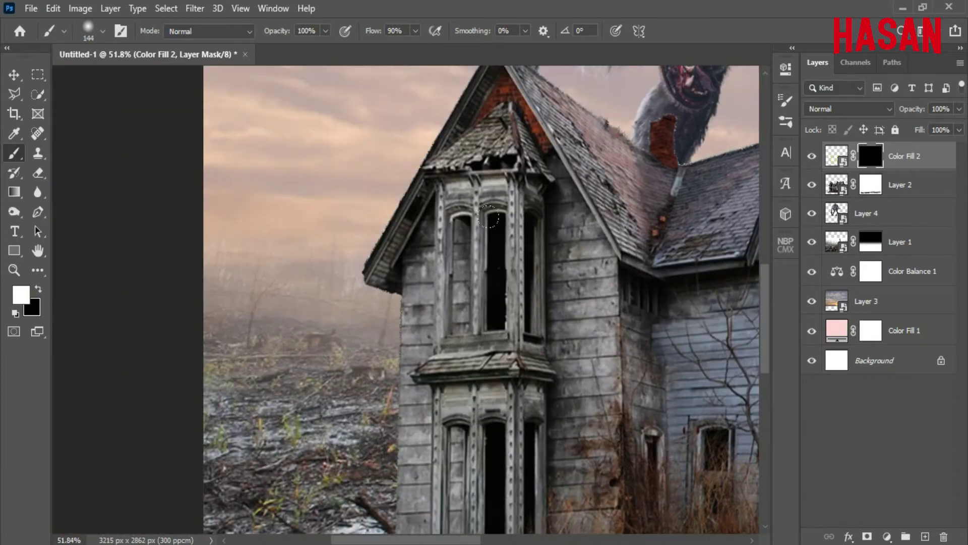
{"action": "left_click_drag", "start_coordinate": [497, 214], "coordinate": [493, 326]}
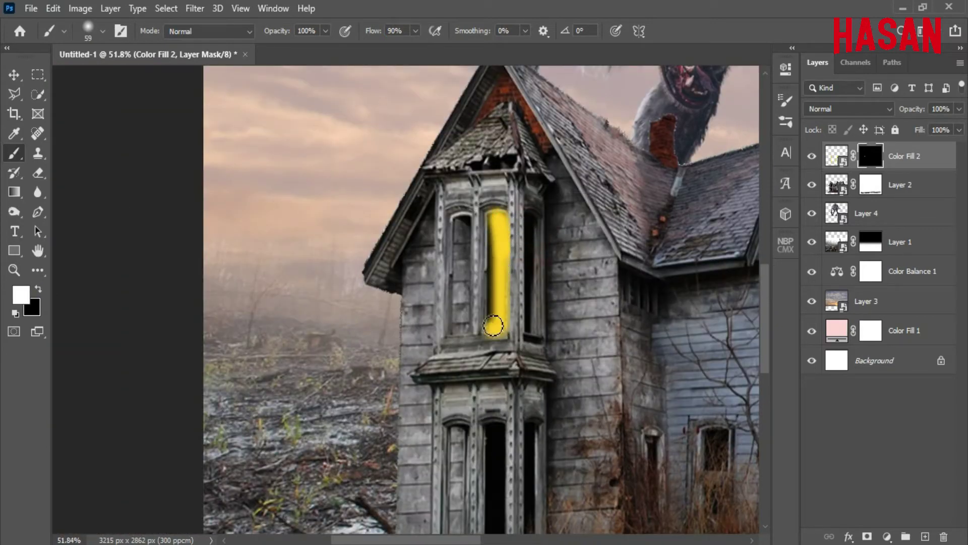
{"action": "scroll", "coordinate": [525, 273], "scroll_direction": "right", "scroll_amount": 5}
{"action": "left_click_drag", "start_coordinate": [520, 257], "coordinate": [539, 325]}
{"action": "scroll", "coordinate": [421, 258], "scroll_direction": "right", "scroll_amount": 5}
{"action": "left_click_drag", "start_coordinate": [532, 171], "coordinate": [548, 308]}
{"action": "mouse_move", "coordinate": [596, 202]}
{"action": "left_mouse_down"}
{"action": "mouse_move", "coordinate": [607, 325]}
{"action": "mouse_move", "coordinate": [612, 248]}
{"action": "left_mouse_up"}
{"action": "mouse_move", "coordinate": [490, 349]}
{"action": "left_mouse_down"}
{"action": "mouse_move", "coordinate": [596, 261]}
{"action": "mouse_move", "coordinate": [616, 216]}
{"action": "left_mouse_up"}
Step: Paint yellow into the lower windows, the remaining windows and the bay's lower window
{"action": "mouse_move", "coordinate": [603, 277]}
{"action": "left_mouse_down"}
{"action": "mouse_move", "coordinate": [542, 277]}
{"action": "mouse_move", "coordinate": [560, 343]}
{"action": "mouse_move", "coordinate": [579, 303]}
{"action": "left_mouse_up"}
{"action": "mouse_move", "coordinate": [517, 277]}
{"action": "left_mouse_down"}
{"action": "mouse_move", "coordinate": [484, 279]}
{"action": "mouse_move", "coordinate": [504, 333]}
{"action": "mouse_move", "coordinate": [489, 283]}
{"action": "left_mouse_up"}
{"action": "left_click_drag", "start_coordinate": [514, 342], "coordinate": [499, 356]}
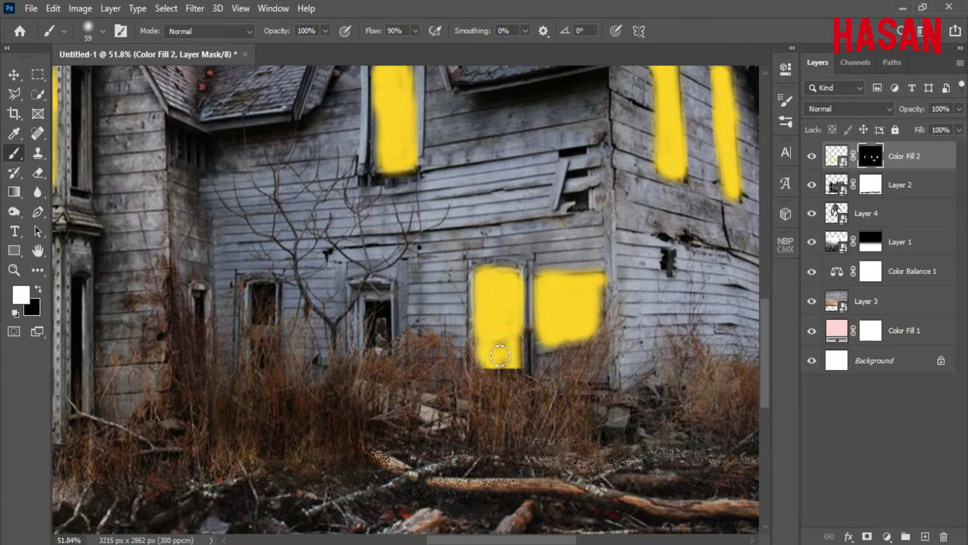
{"action": "left_click_drag", "start_coordinate": [385, 297], "coordinate": [375, 353]}
{"action": "mouse_move", "coordinate": [268, 283]}
{"action": "left_mouse_down"}
{"action": "mouse_move", "coordinate": [268, 332]}
{"action": "mouse_move", "coordinate": [257, 282]}
{"action": "mouse_move", "coordinate": [262, 378]}
{"action": "left_mouse_up"}
{"action": "left_click_drag", "start_coordinate": [266, 305], "coordinate": [547, 242]}
{"action": "left_click_drag", "start_coordinate": [325, 217], "coordinate": [325, 293]}
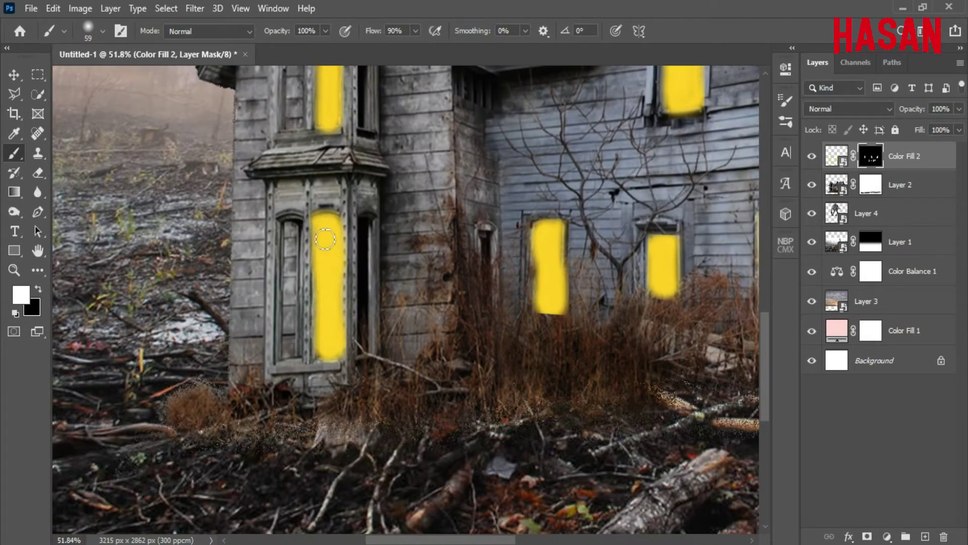
{"action": "key", "text": "ctrl+minus"}
{"action": "key", "text": "ctrl+minus"}
{"action": "key", "text": "ctrl+0"}
Step: Soften the mask with a 55-pixel Gaussian Blur
{"action": "left_click", "coordinate": [195, 9]}
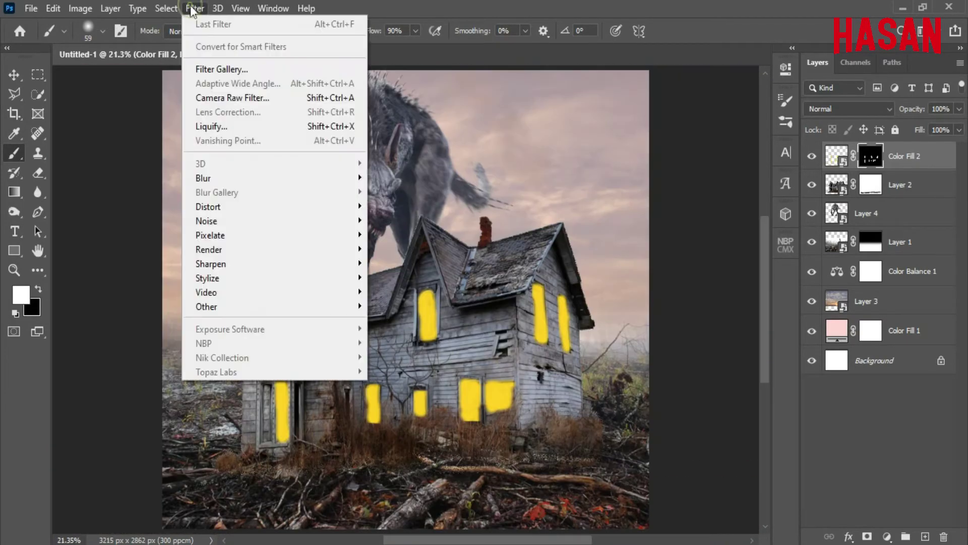
{"action": "left_click", "coordinate": [397, 235]}
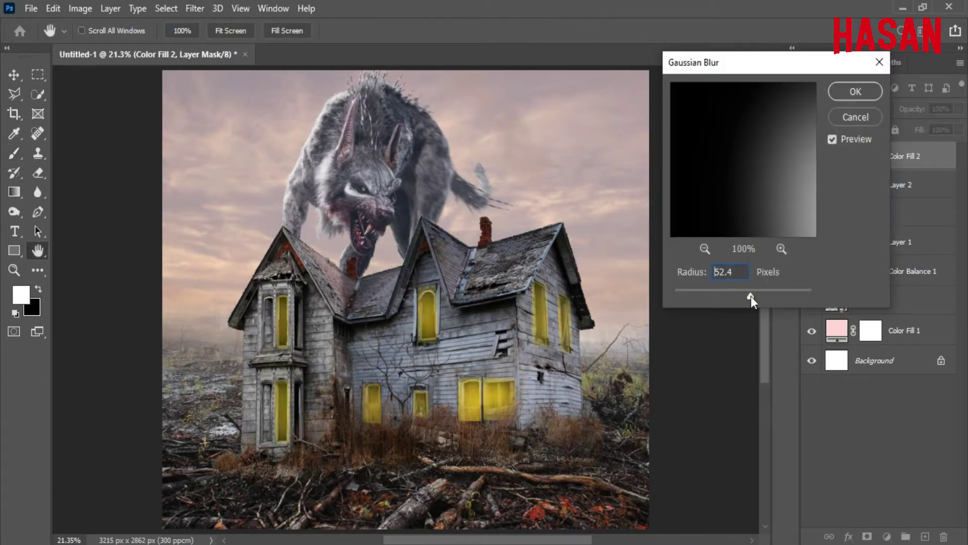
{"action": "left_click_drag", "start_coordinate": [753, 297], "coordinate": [755, 297]}
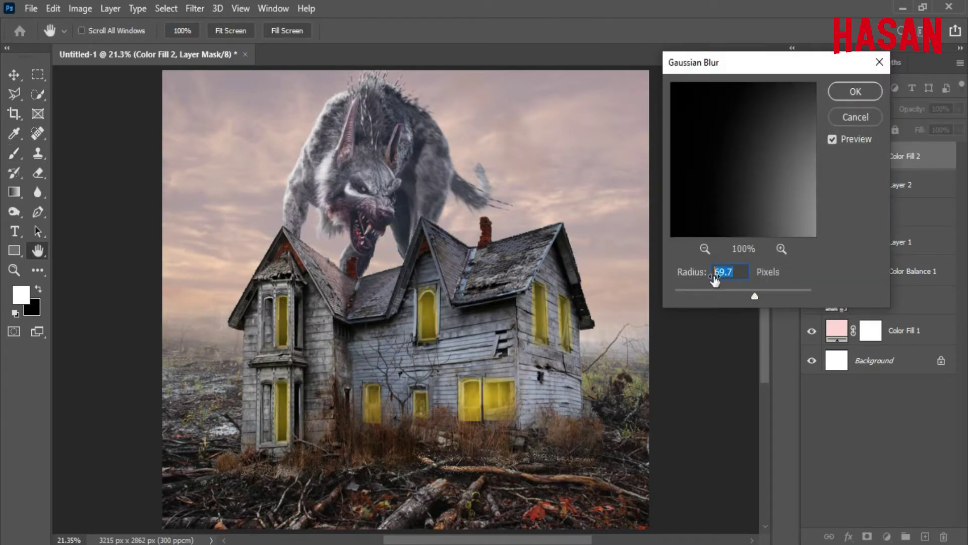
{"action": "type", "text": "55"}
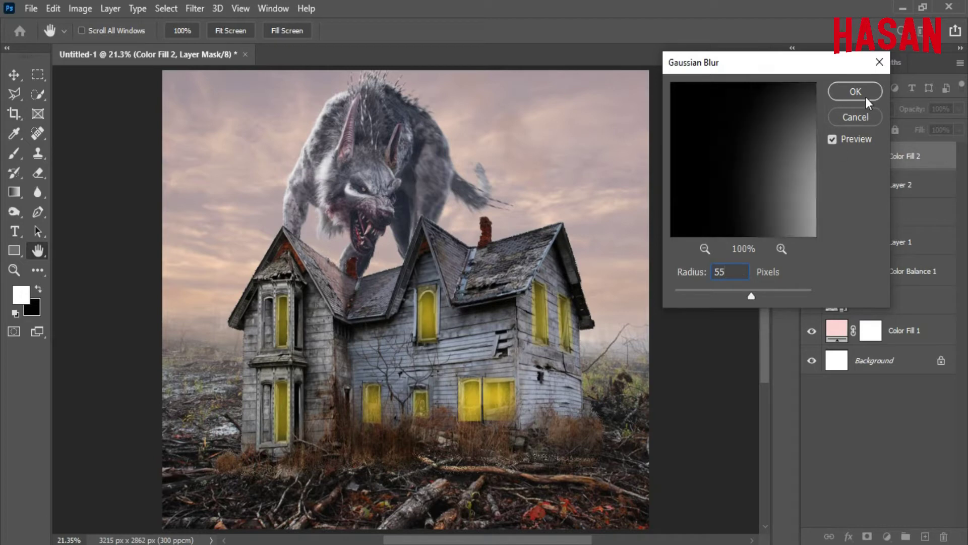
{"action": "left_click", "coordinate": [866, 97]}
Step: Add a new empty layer and sample bright yellow fee03b from a lit window as paint colour
{"action": "left_click", "coordinate": [926, 536]}
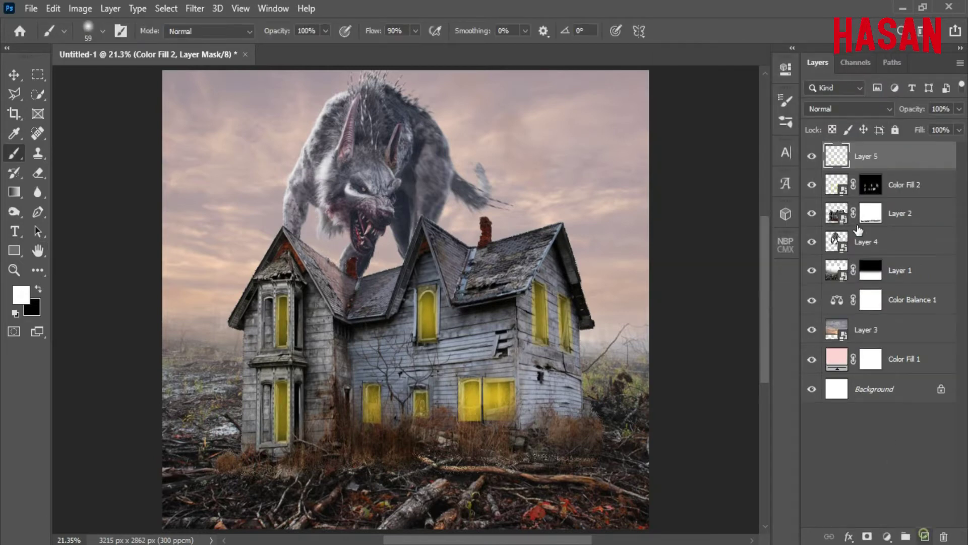
{"action": "right_click", "coordinate": [14, 153]}
{"action": "left_click", "coordinate": [44, 156]}
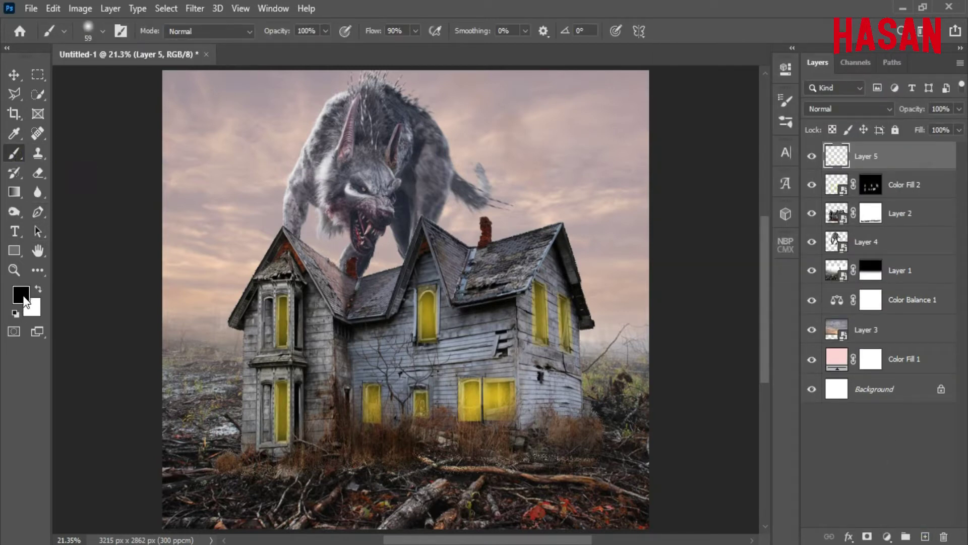
{"action": "left_click", "coordinate": [24, 300]}
{"action": "left_click", "coordinate": [495, 388]}
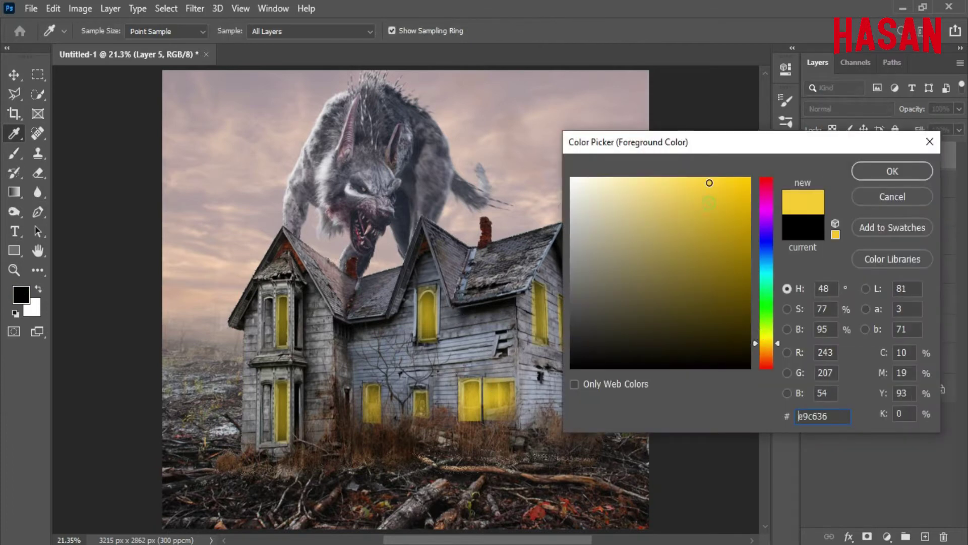
{"action": "left_click", "coordinate": [776, 341]}
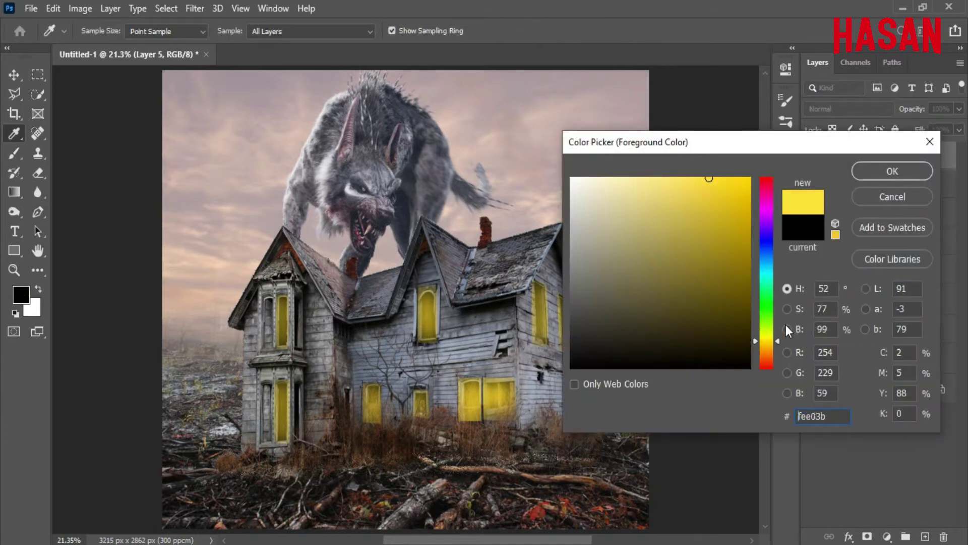
{"action": "left_click", "coordinate": [892, 171]}
{"action": "key", "text": "b"}
Step: Set Layer 5's blend mode to Overlay
{"action": "left_click", "coordinate": [857, 109]}
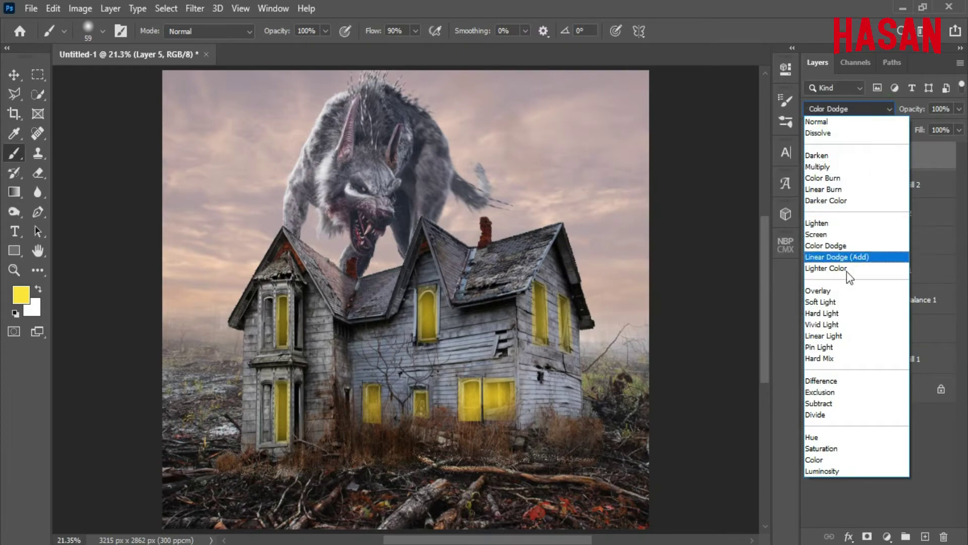
{"action": "left_click", "coordinate": [842, 290]}
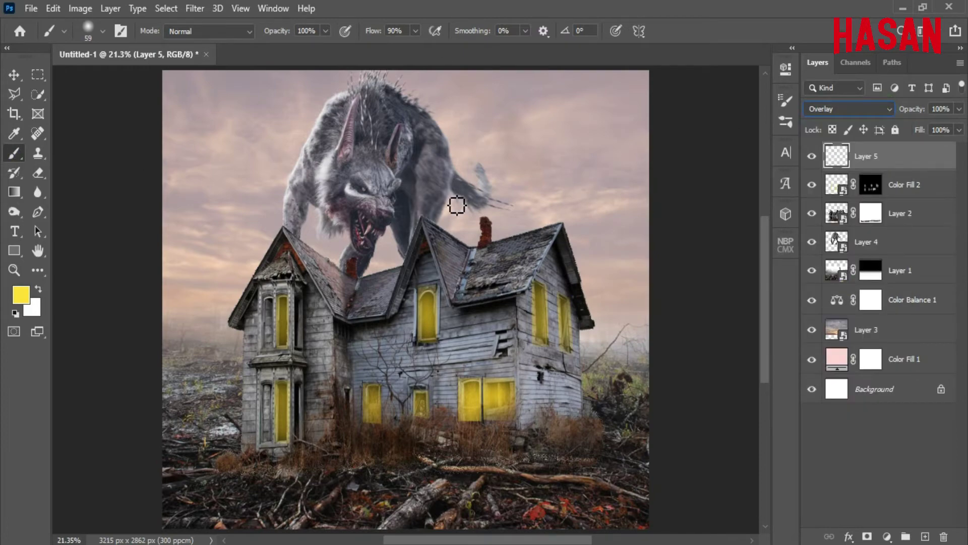
{"action": "left_click_drag", "start_coordinate": [296, 281], "coordinate": [472, 199]}
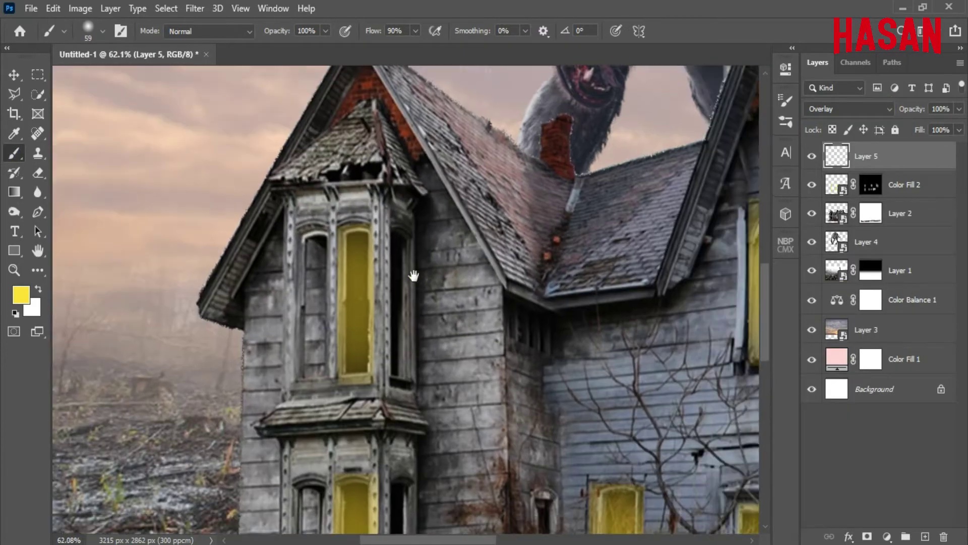
Step: Switch to the freehand Lasso Tool, holding Shift to add to the selection
{"action": "left_click_drag", "start_coordinate": [413, 275], "coordinate": [385, 306]}
{"action": "key", "text": "ctrl+0"}
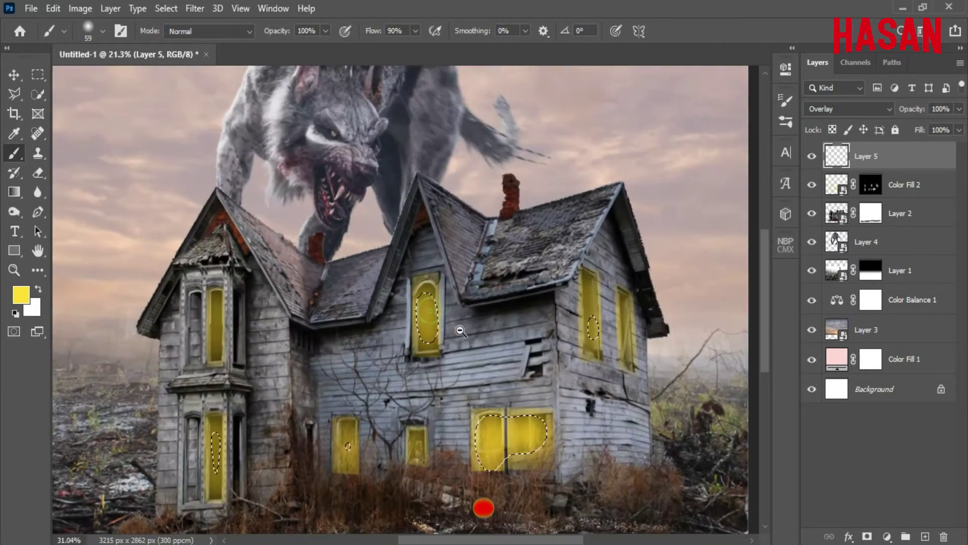
{"action": "scroll", "coordinate": [158, 164], "scroll_direction": "up", "scroll_amount": 3}
{"action": "left_click", "coordinate": [14, 94]}
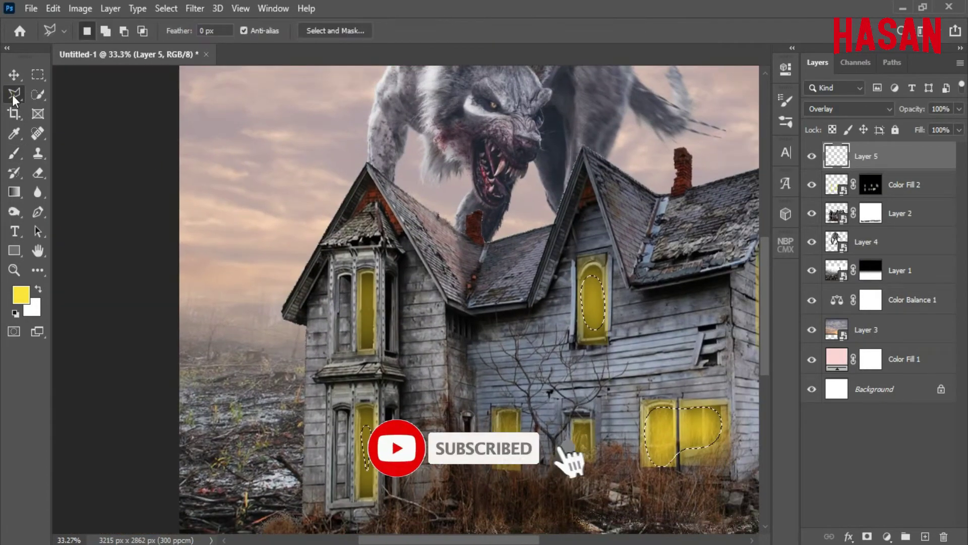
{"action": "scroll", "coordinate": [384, 255], "scroll_direction": "down", "scroll_amount": 1}
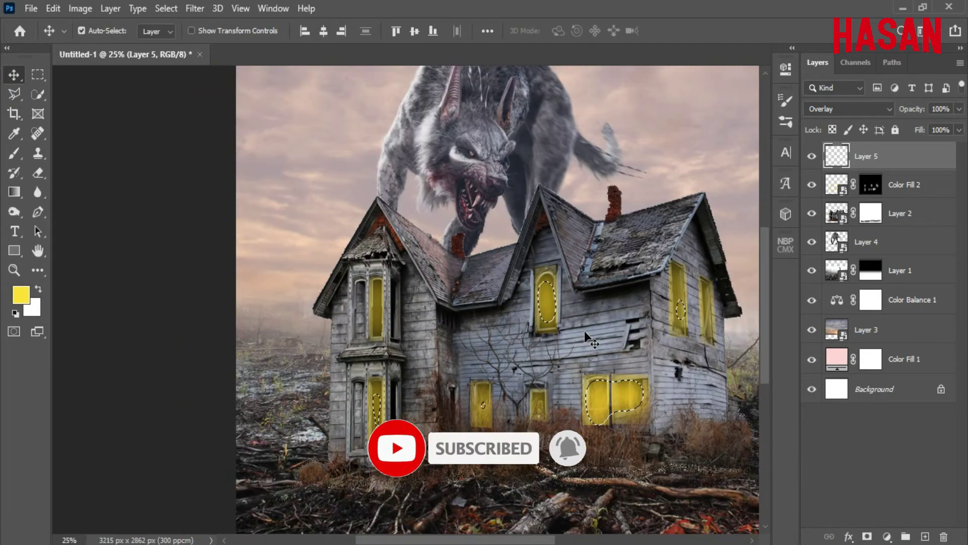
{"action": "right_click", "coordinate": [15, 96]}
{"action": "left_click", "coordinate": [60, 95]}
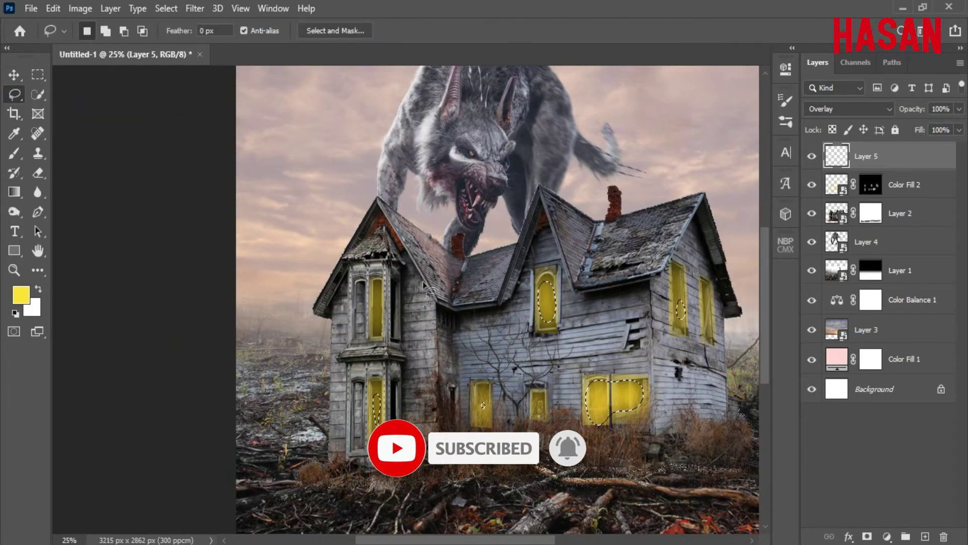
{"action": "scroll", "coordinate": [504, 262], "scroll_direction": "up", "scroll_amount": 2}
{"action": "scroll", "coordinate": [529, 254], "scroll_direction": "up", "scroll_amount": 1}
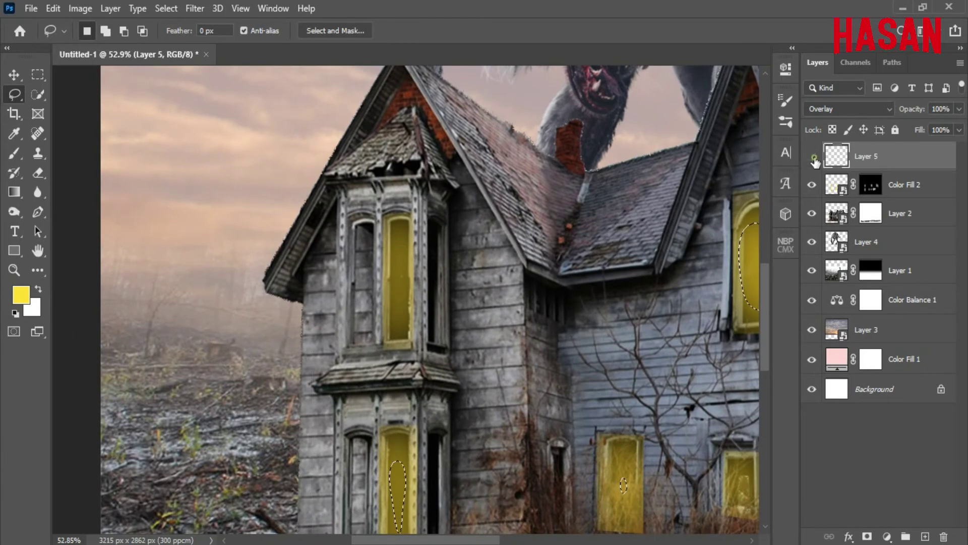
{"action": "key", "text": "shift"}
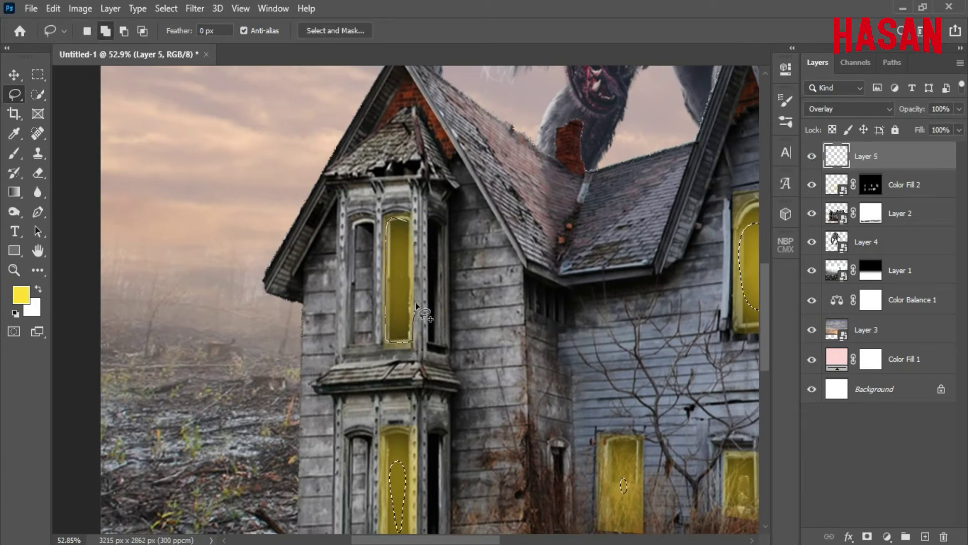
{"action": "scroll", "coordinate": [472, 323], "scroll_direction": "down", "scroll_amount": 2}
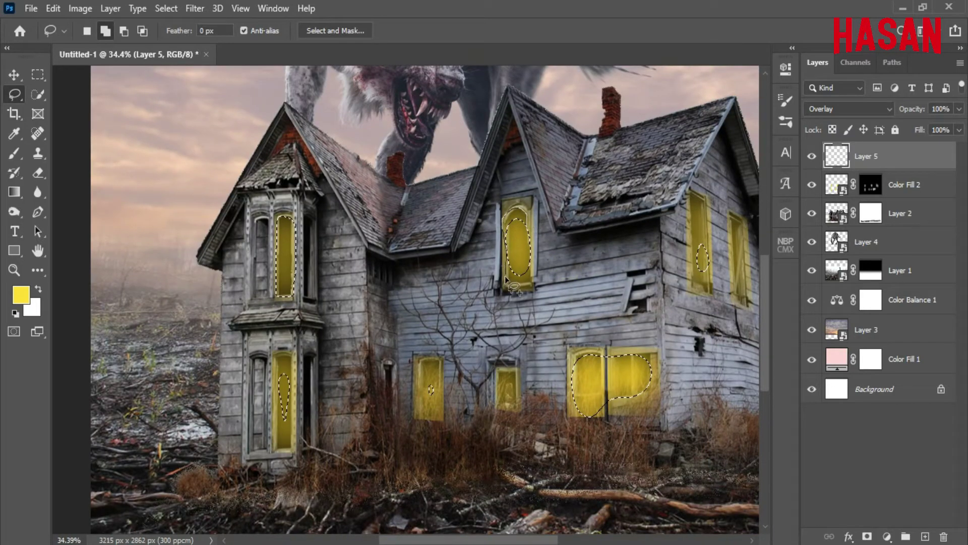
Step: Lasso the gable windows, the large lower right, small middle and lower-left windows
{"action": "left_click_drag", "start_coordinate": [525, 216], "coordinate": [487, 216]}
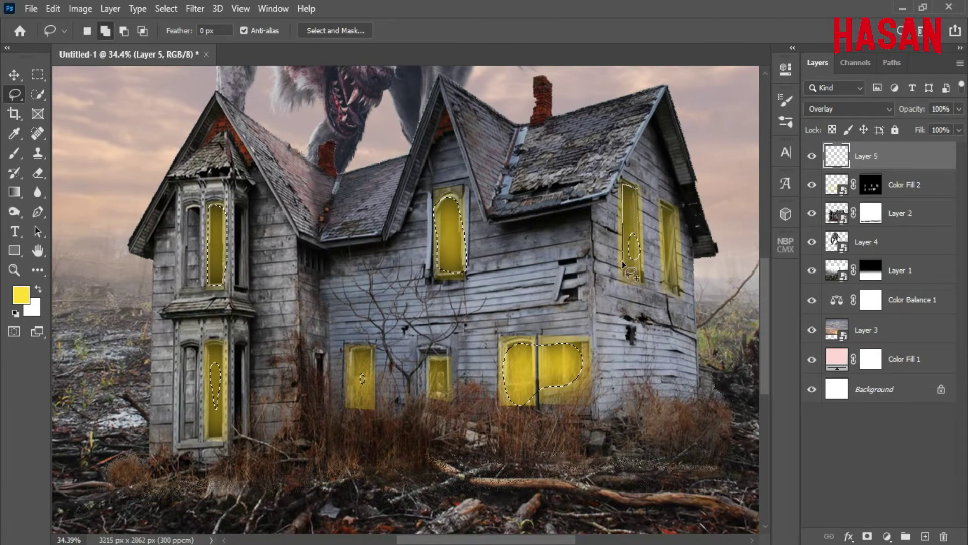
{"action": "left_click_drag", "start_coordinate": [638, 190], "coordinate": [662, 244]}
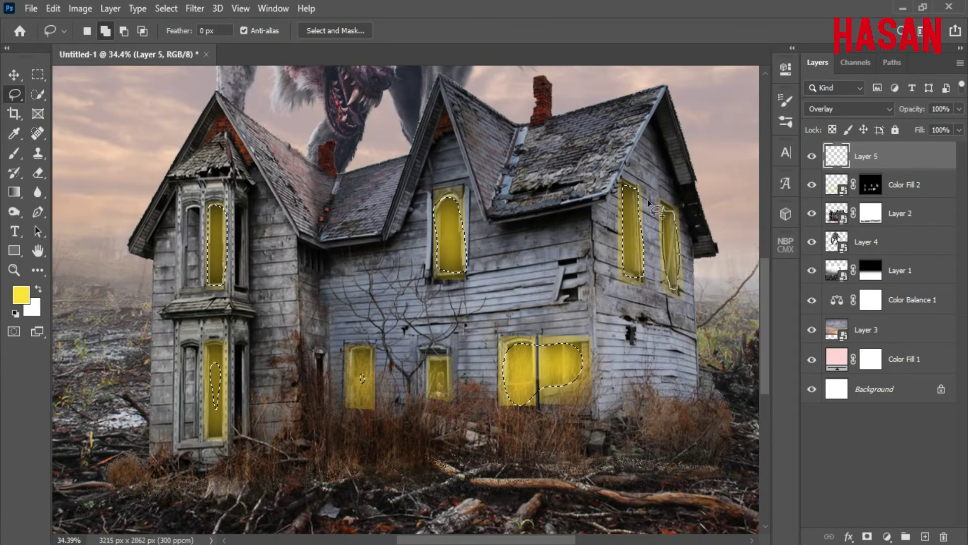
{"action": "scroll", "coordinate": [656, 209], "scroll_direction": "down", "scroll_amount": 5}
{"action": "scroll", "coordinate": [656, 209], "scroll_direction": "left", "scroll_amount": 2}
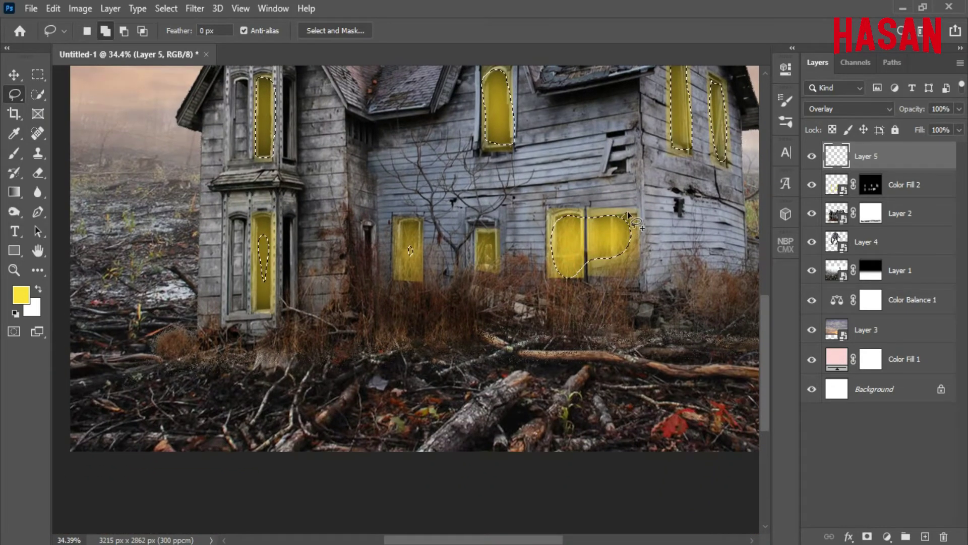
{"action": "left_click_drag", "start_coordinate": [598, 204], "coordinate": [600, 210]}
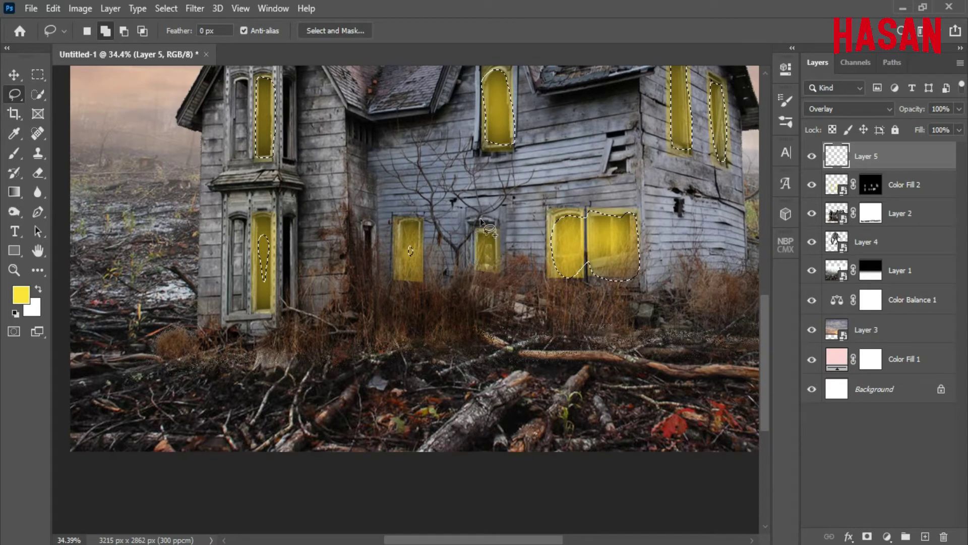
{"action": "left_click_drag", "start_coordinate": [480, 221], "coordinate": [482, 229]}
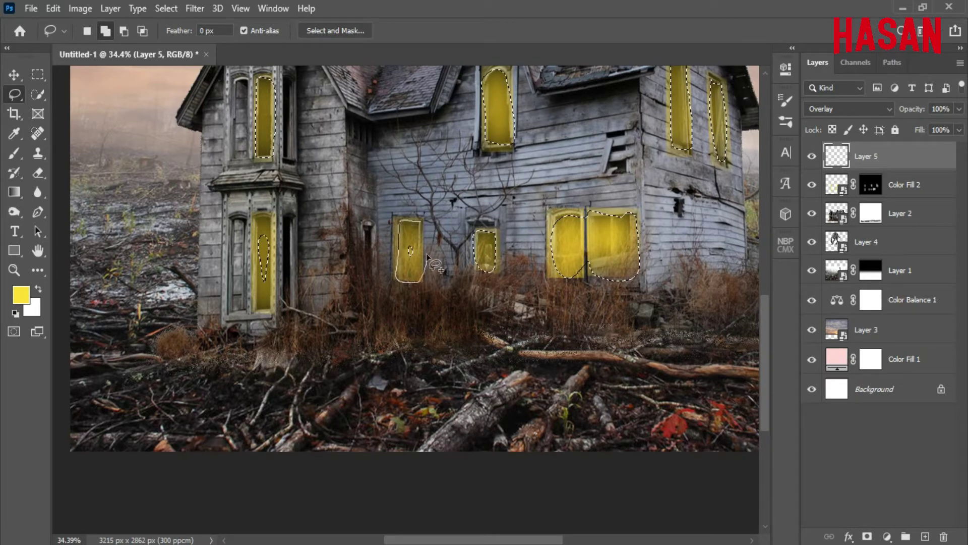
{"action": "left_click_drag", "start_coordinate": [415, 208], "coordinate": [418, 212]}
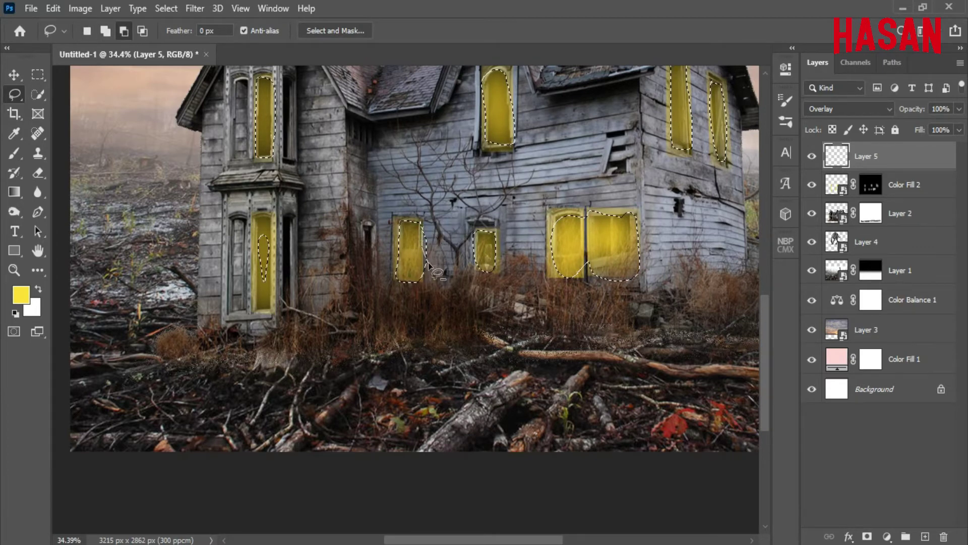
{"action": "mouse_move", "coordinate": [266, 217]}
{"action": "left_mouse_down"}
{"action": "mouse_move", "coordinate": [254, 225]}
{"action": "mouse_move", "coordinate": [252, 204]}
{"action": "left_mouse_up"}
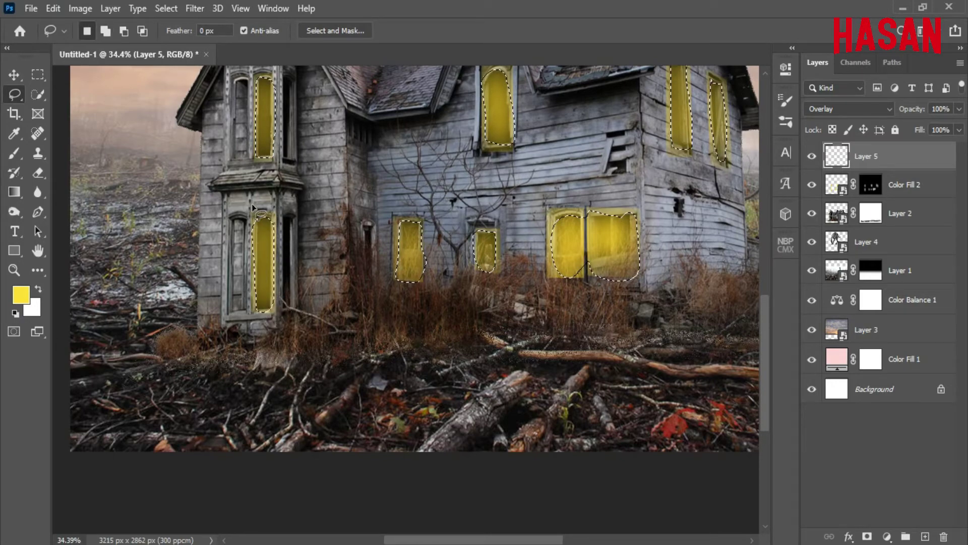
{"action": "key", "text": "ctrl+minus"}
{"action": "key", "text": "ctrl+minus"}
Step: Add a Levels adjustment layer with the output white level lowered to 132
{"action": "left_click_drag", "start_coordinate": [251, 204], "coordinate": [252, 289]}
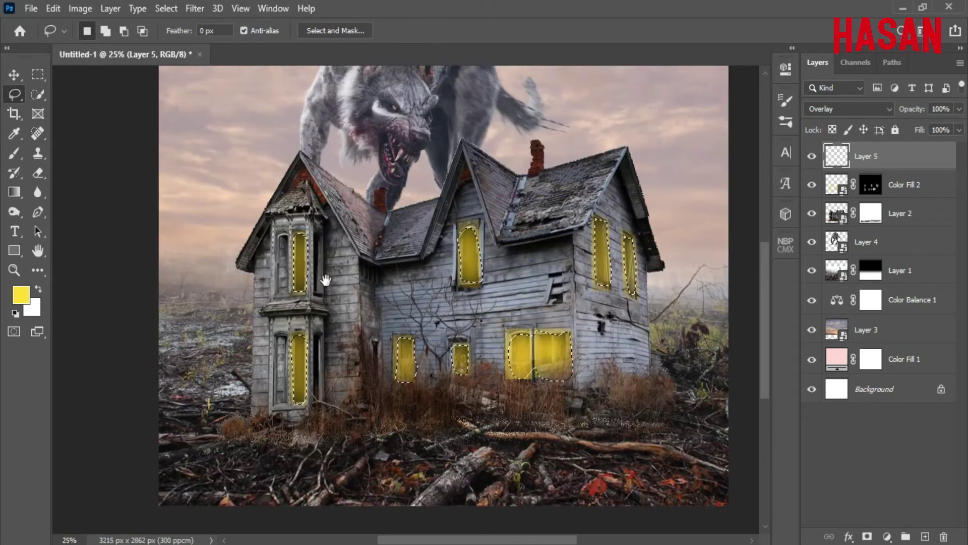
{"action": "key", "text": "ctrl+0"}
{"action": "left_click", "coordinate": [887, 536]}
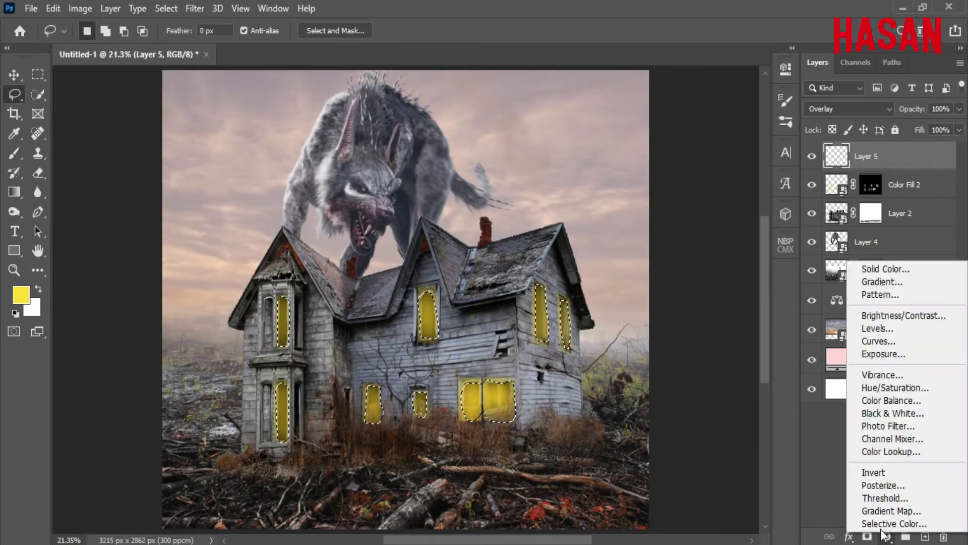
{"action": "left_click", "coordinate": [890, 328]}
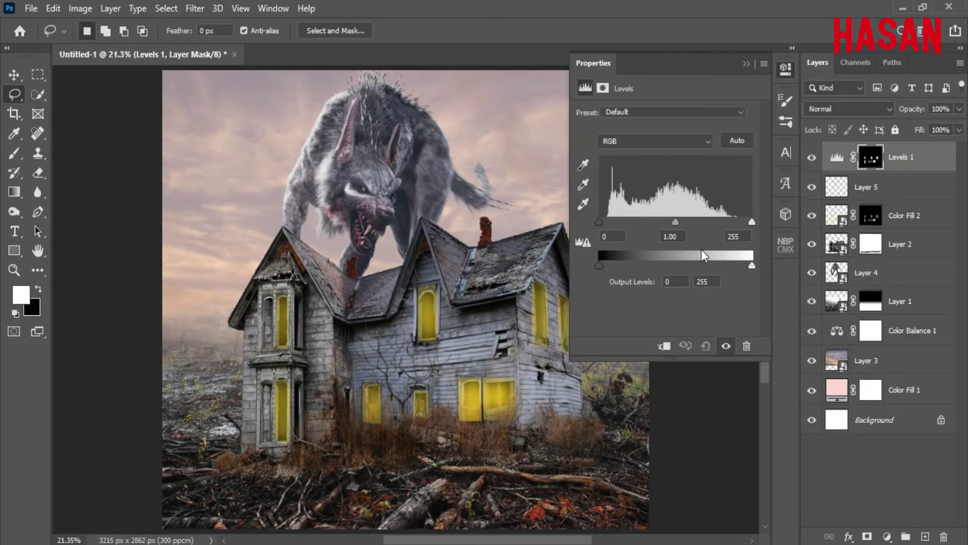
{"action": "left_click_drag", "start_coordinate": [751, 265], "coordinate": [696, 271]}
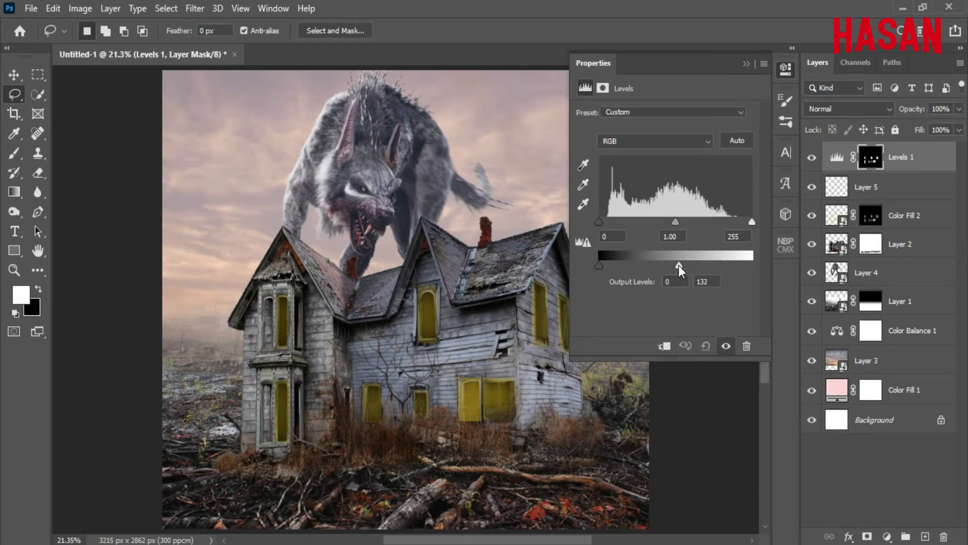
Step: Invert the Levels mask so the windows stay bright, then reselect Layer 5
{"action": "left_click", "coordinate": [871, 156]}
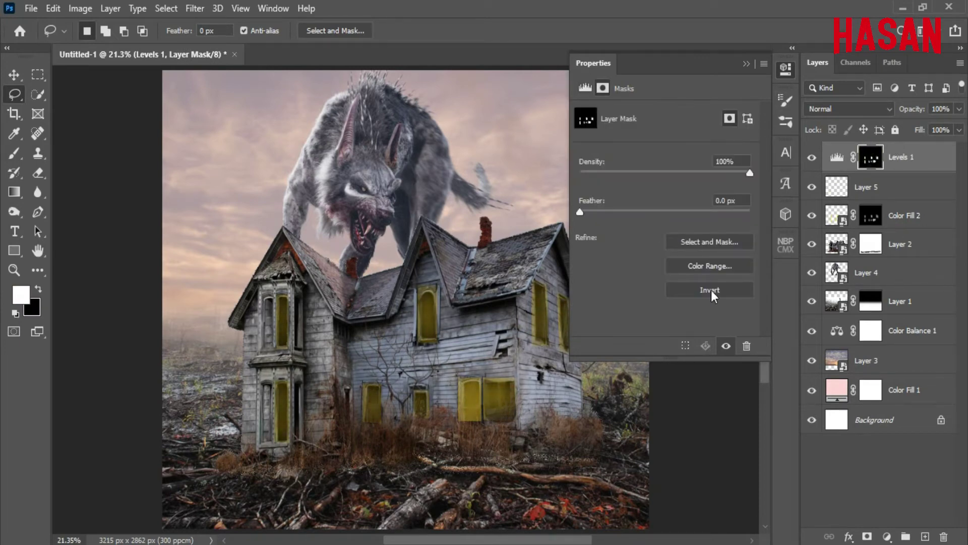
{"action": "left_click", "coordinate": [709, 289]}
{"action": "left_click", "coordinate": [746, 64]}
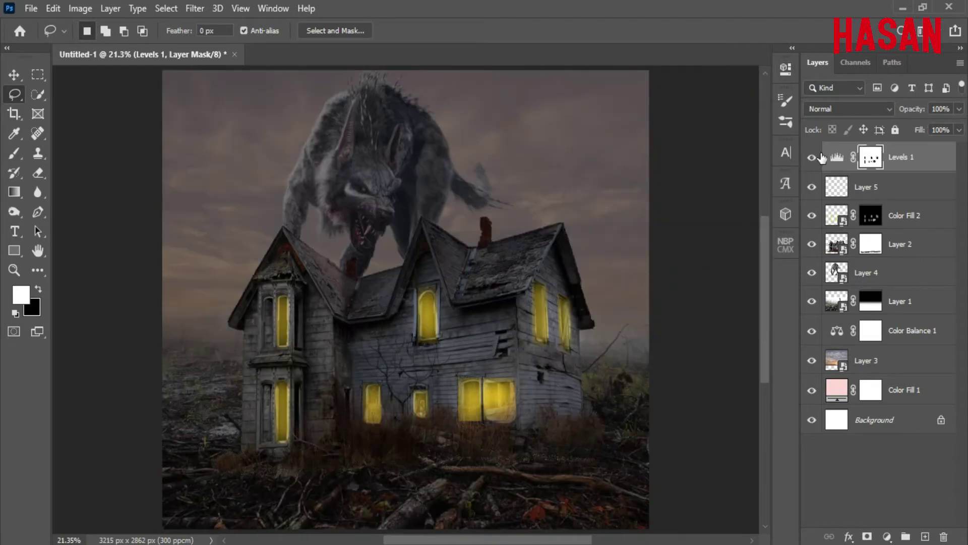
{"action": "left_click", "coordinate": [820, 157]}
{"action": "key", "text": "alt+bracketleft"}
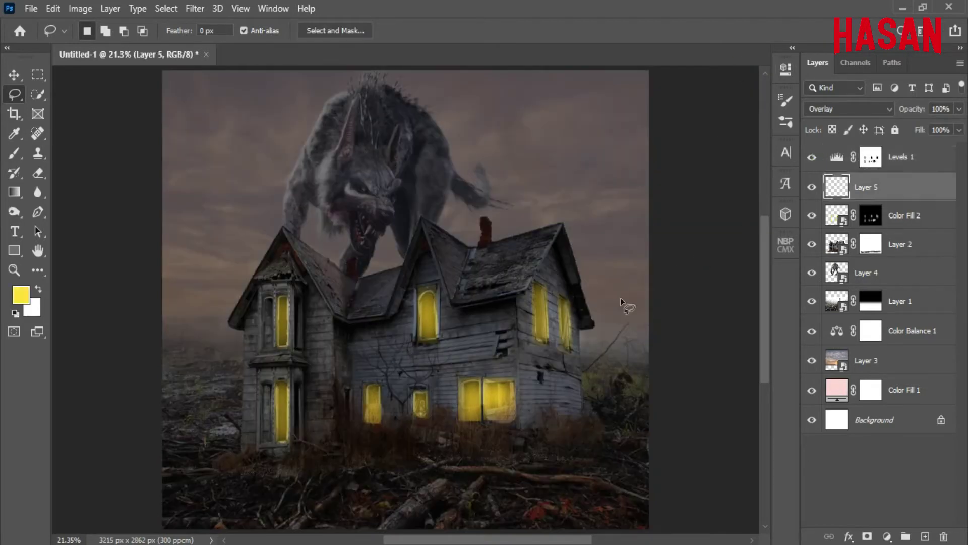
Step: Switch to the Brush tool and set Layer 5's blend mode to Overlay
{"action": "left_click", "coordinate": [14, 74]}
{"action": "left_click", "coordinate": [14, 153]}
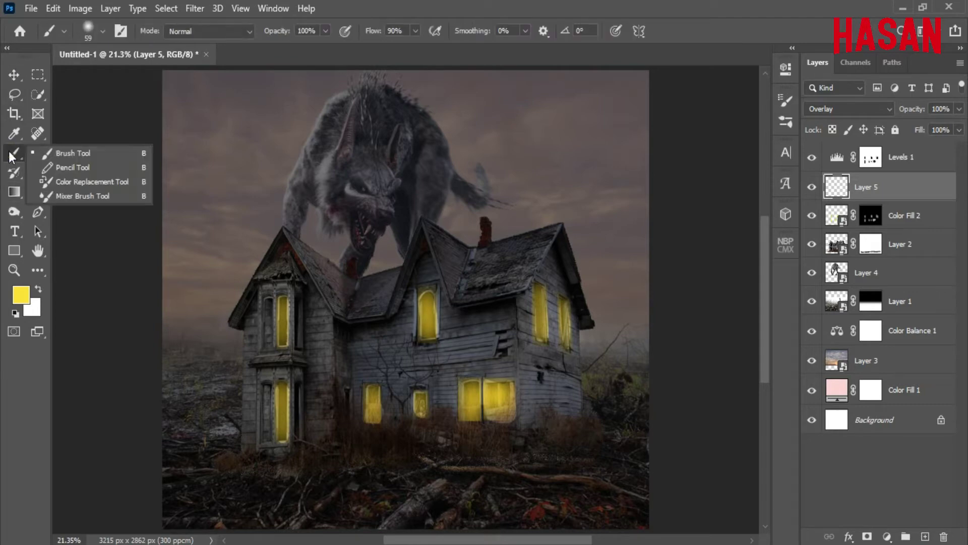
{"action": "left_click", "coordinate": [71, 159]}
{"action": "left_click_drag", "start_coordinate": [425, 312], "coordinate": [463, 338]}
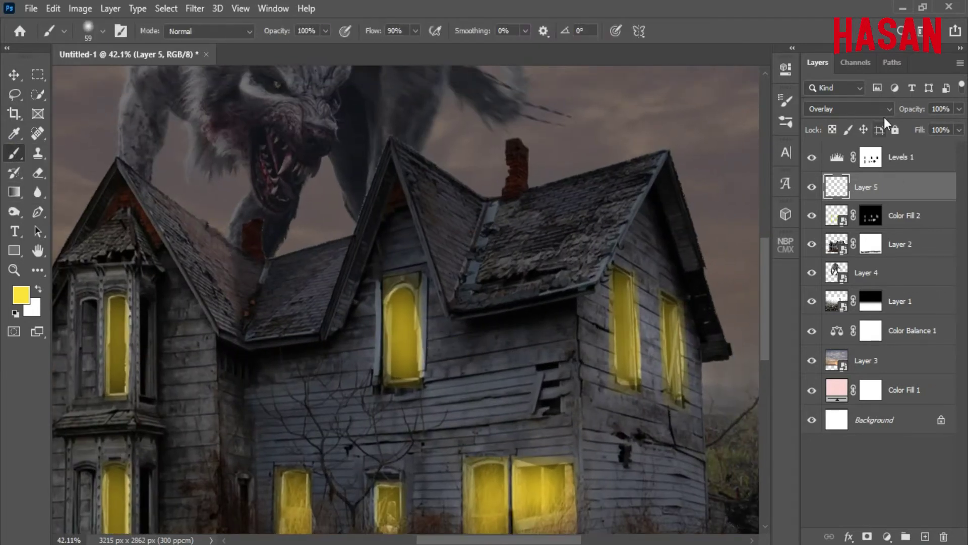
{"action": "left_click", "coordinate": [877, 109]}
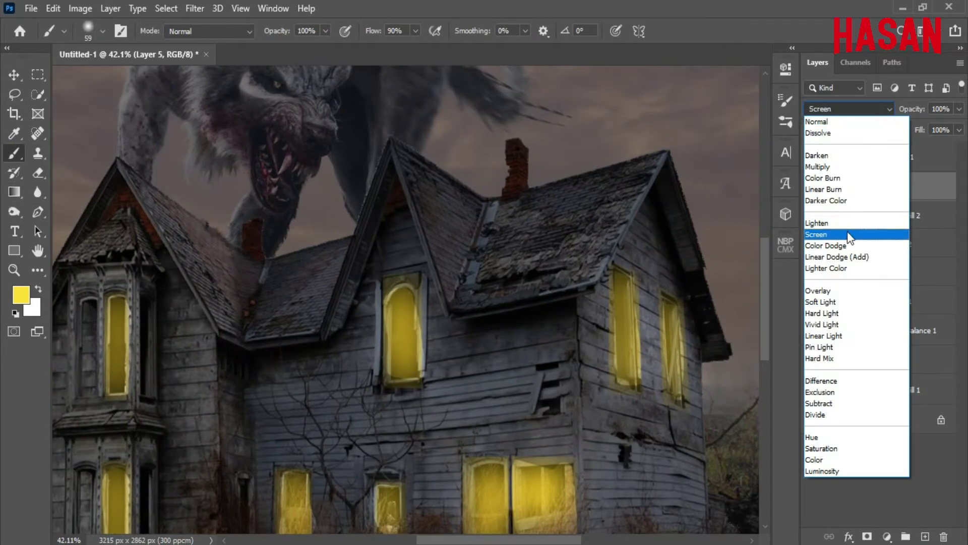
{"action": "left_click", "coordinate": [851, 292]}
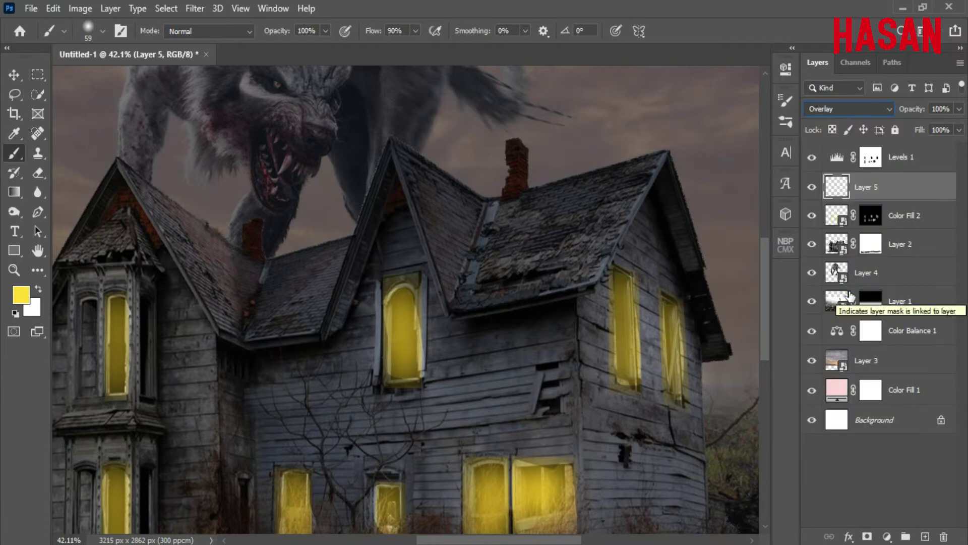
{"action": "mouse_move", "coordinate": [534, 368]}
{"action": "left_mouse_down"}
{"action": "mouse_move", "coordinate": [380, 315]}
{"action": "mouse_move", "coordinate": [395, 324]}
{"action": "left_mouse_up"}
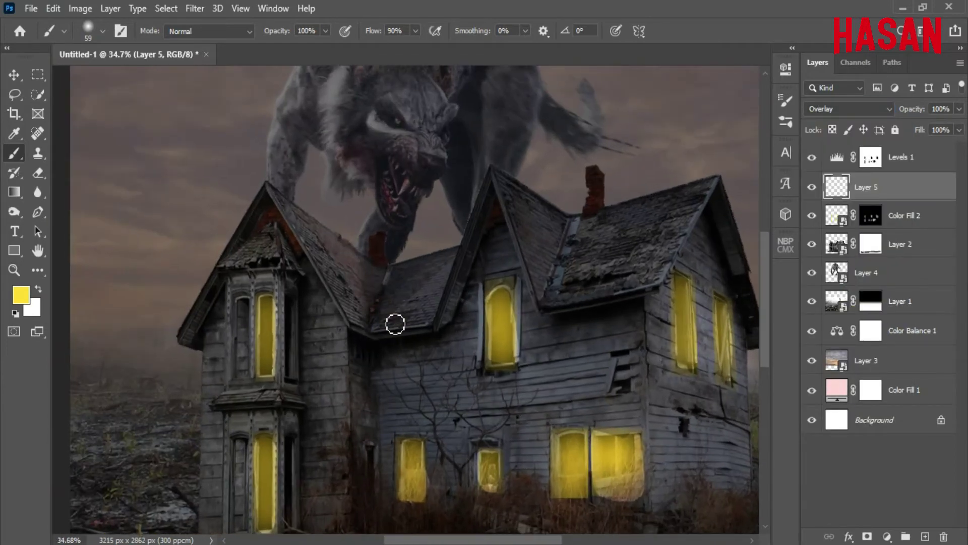
Step: Paint yellow over the upper tower, centre dormer and upper right-side windows
{"action": "left_click_drag", "start_coordinate": [267, 302], "coordinate": [275, 316]}
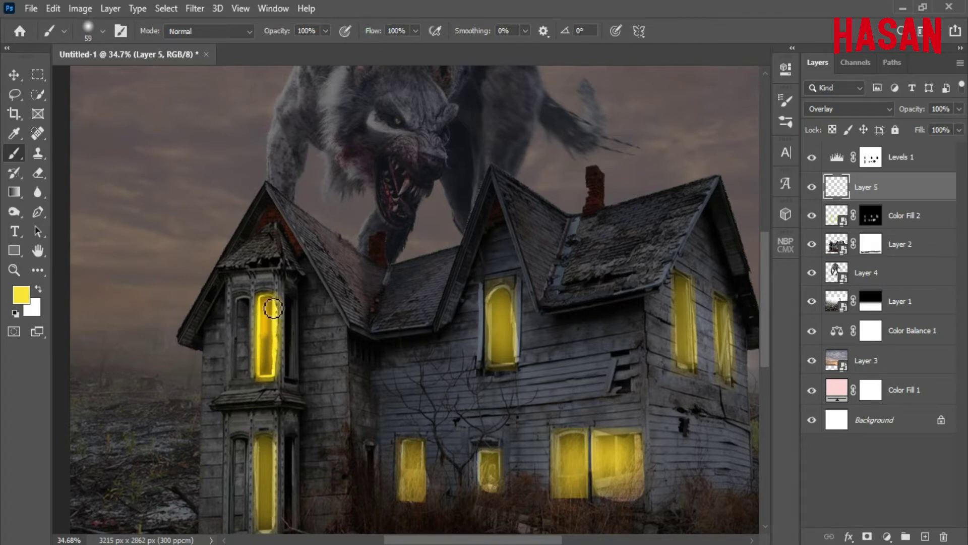
{"action": "left_click_drag", "start_coordinate": [273, 308], "coordinate": [257, 343]}
{"action": "mouse_move", "coordinate": [504, 295]}
{"action": "left_mouse_down"}
{"action": "mouse_move", "coordinate": [499, 352]}
{"action": "mouse_move", "coordinate": [503, 302]}
{"action": "left_mouse_up"}
{"action": "scroll", "coordinate": [605, 339], "scroll_direction": "down", "scroll_amount": 2}
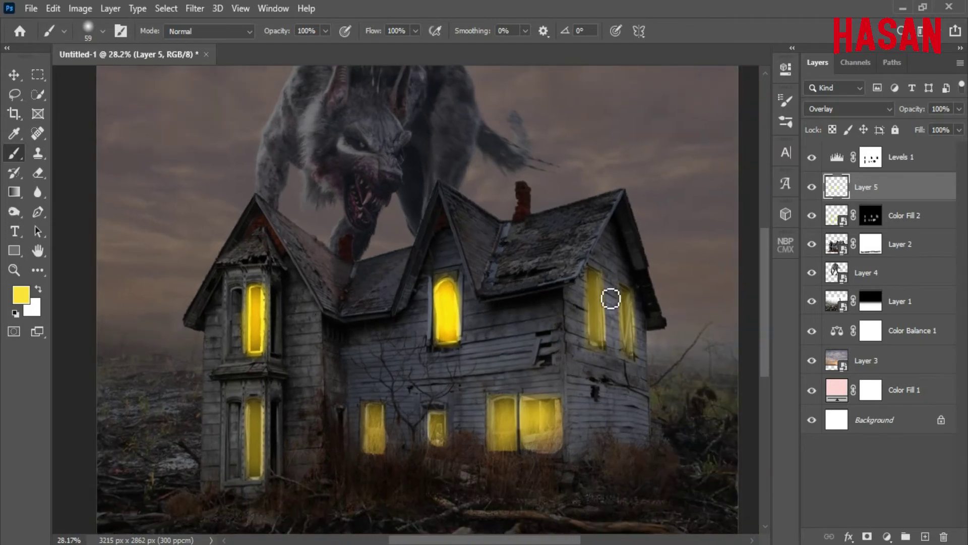
{"action": "mouse_move", "coordinate": [611, 298]}
{"action": "left_mouse_down"}
{"action": "mouse_move", "coordinate": [596, 277]}
{"action": "mouse_move", "coordinate": [603, 348]}
{"action": "mouse_move", "coordinate": [605, 283]}
{"action": "mouse_move", "coordinate": [597, 285]}
{"action": "mouse_move", "coordinate": [628, 301]}
{"action": "mouse_move", "coordinate": [640, 358]}
{"action": "left_mouse_up"}
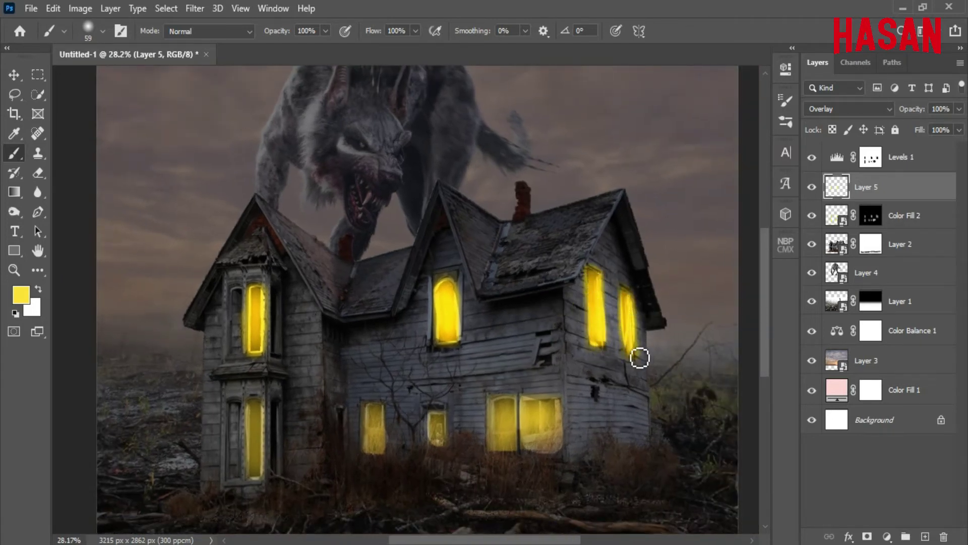
Step: Paint yellow over the lower tower window, small lower windows and both double-window panes
{"action": "left_click_drag", "start_coordinate": [320, 412], "coordinate": [407, 346]}
{"action": "mouse_move", "coordinate": [347, 335]}
{"action": "left_mouse_down"}
{"action": "mouse_move", "coordinate": [348, 395]}
{"action": "mouse_move", "coordinate": [340, 353]}
{"action": "mouse_move", "coordinate": [353, 402]}
{"action": "left_mouse_up"}
{"action": "mouse_move", "coordinate": [457, 343]}
{"action": "left_mouse_down"}
{"action": "mouse_move", "coordinate": [458, 378]}
{"action": "mouse_move", "coordinate": [467, 353]}
{"action": "mouse_move", "coordinate": [465, 391]}
{"action": "left_mouse_up"}
{"action": "left_click_drag", "start_coordinate": [523, 353], "coordinate": [527, 387]}
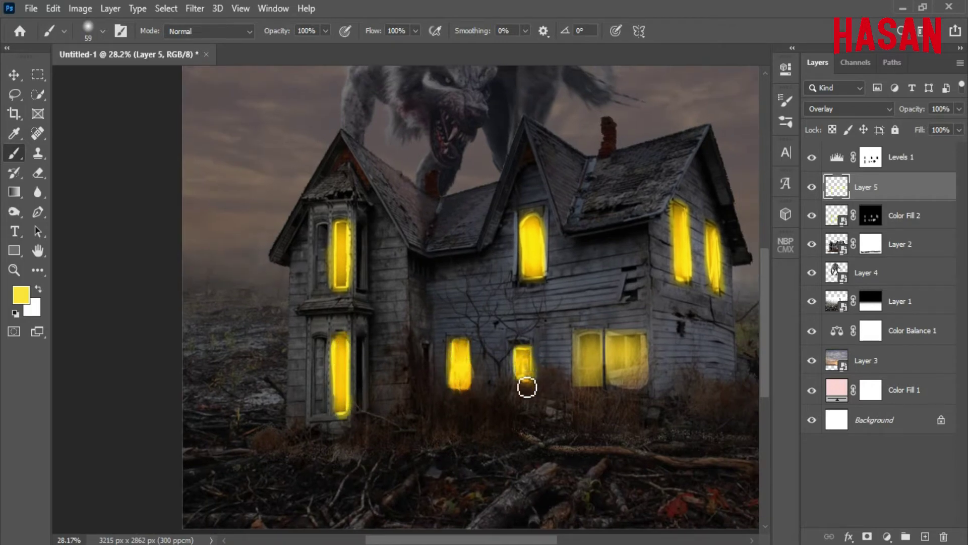
{"action": "mouse_move", "coordinate": [598, 364]}
{"action": "left_mouse_down"}
{"action": "mouse_move", "coordinate": [603, 394]}
{"action": "mouse_move", "coordinate": [596, 342]}
{"action": "mouse_move", "coordinate": [609, 398]}
{"action": "left_mouse_up"}
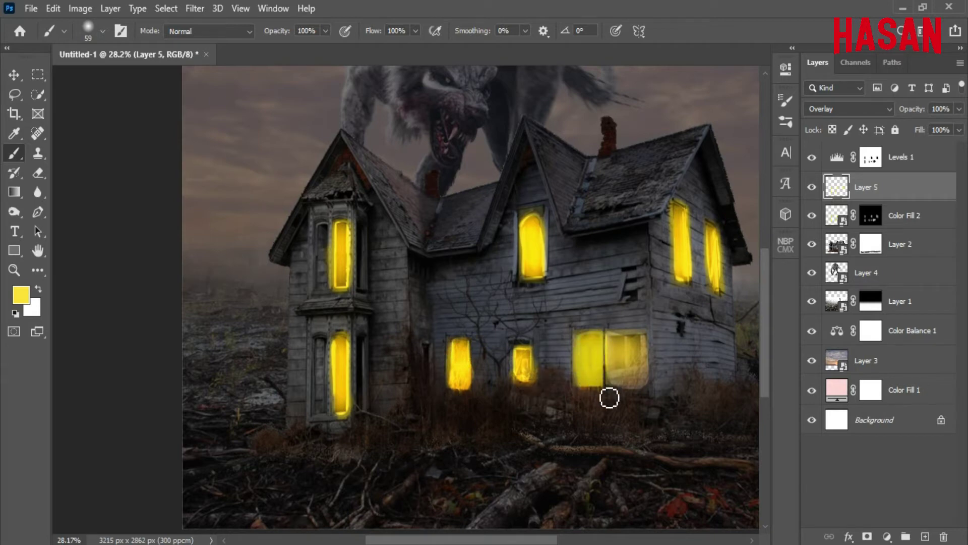
{"action": "mouse_move", "coordinate": [649, 339]}
{"action": "left_mouse_down"}
{"action": "mouse_move", "coordinate": [651, 383]}
{"action": "mouse_move", "coordinate": [625, 346]}
{"action": "mouse_move", "coordinate": [643, 355]}
{"action": "mouse_move", "coordinate": [646, 382]}
{"action": "left_mouse_up"}
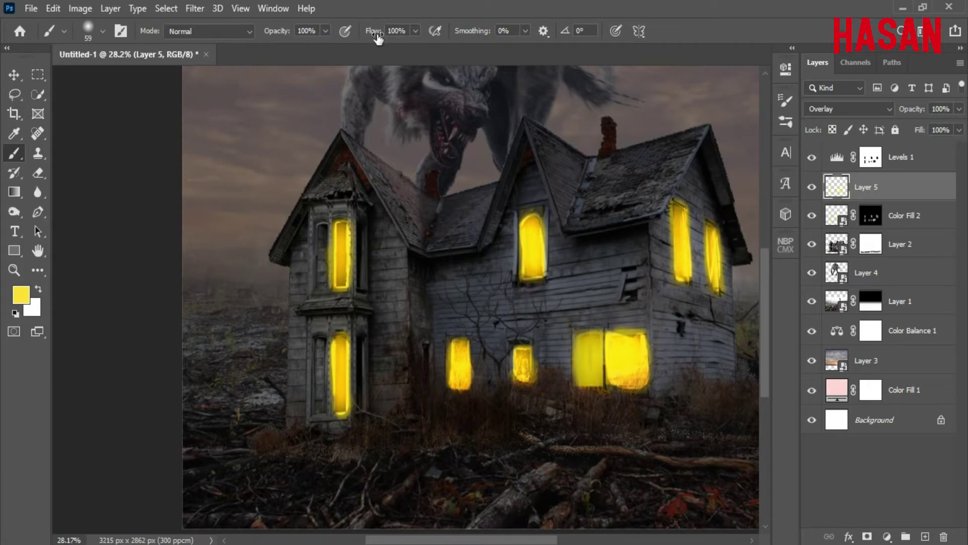
Step: Lower brush flow and brush soft yellow glow around the tower and upper middle windows
{"action": "left_click_drag", "start_coordinate": [377, 38], "coordinate": [348, 38]}
{"action": "scroll", "coordinate": [351, 298], "scroll_direction": "up", "scroll_amount": 5}
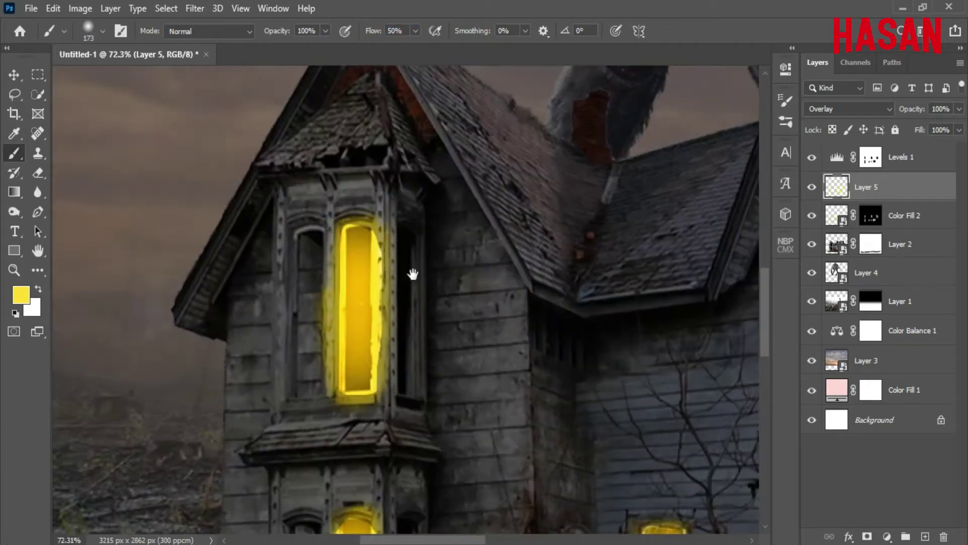
{"action": "left_click_drag", "start_coordinate": [410, 275], "coordinate": [468, 274]}
{"action": "scroll", "coordinate": [468, 274], "scroll_direction": "down", "scroll_amount": 3}
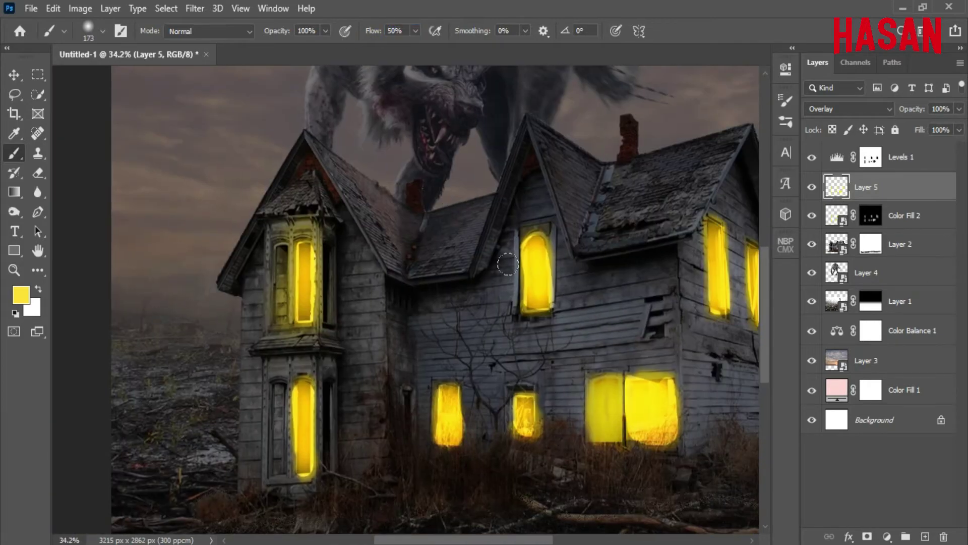
{"action": "mouse_move", "coordinate": [550, 313]}
{"action": "left_mouse_down"}
{"action": "mouse_move", "coordinate": [510, 277]}
{"action": "mouse_move", "coordinate": [417, 257]}
{"action": "left_mouse_up"}
Step: Raise the brush flow and add glow around the right-side upper windows' edges
{"action": "left_click_drag", "start_coordinate": [375, 31], "coordinate": [486, 24]}
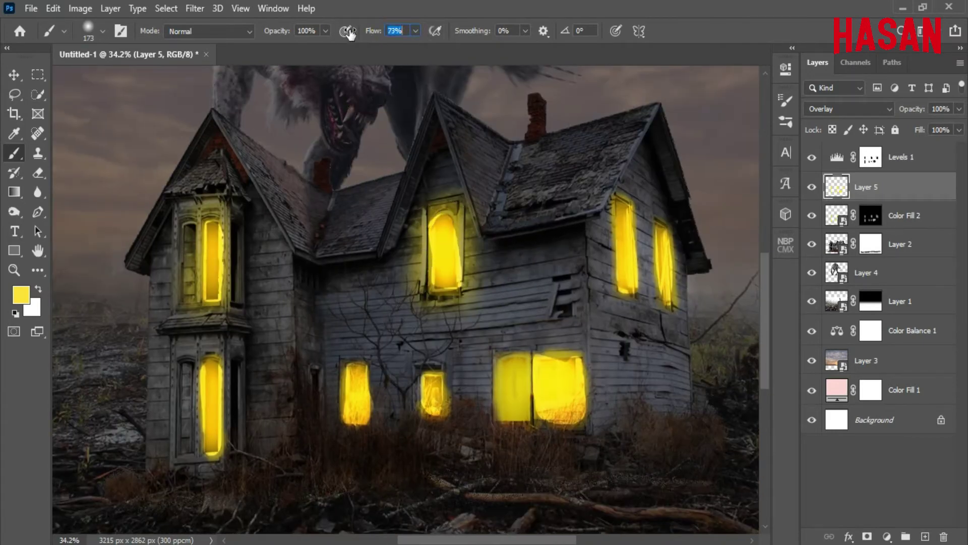
{"action": "scroll", "coordinate": [611, 243], "scroll_direction": "up", "scroll_amount": 5}
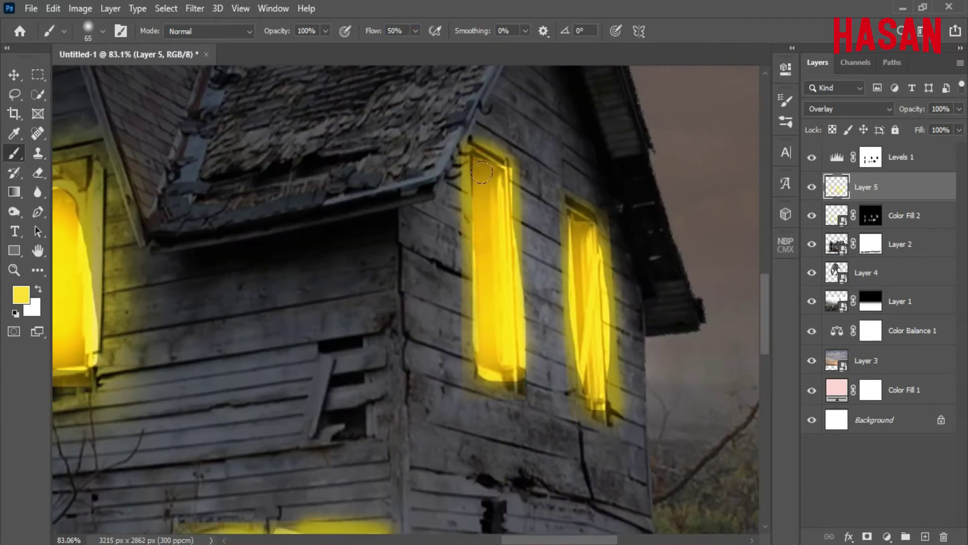
{"action": "mouse_move", "coordinate": [482, 173]}
{"action": "left_mouse_down"}
{"action": "mouse_move", "coordinate": [530, 273]}
{"action": "mouse_move", "coordinate": [459, 353]}
{"action": "mouse_move", "coordinate": [457, 167]}
{"action": "left_mouse_up"}
{"action": "mouse_move", "coordinate": [597, 244]}
{"action": "left_mouse_down"}
{"action": "mouse_move", "coordinate": [493, 190]}
{"action": "mouse_move", "coordinate": [457, 347]}
{"action": "mouse_move", "coordinate": [454, 142]}
{"action": "mouse_move", "coordinate": [454, 353]}
{"action": "mouse_move", "coordinate": [445, 154]}
{"action": "left_mouse_up"}
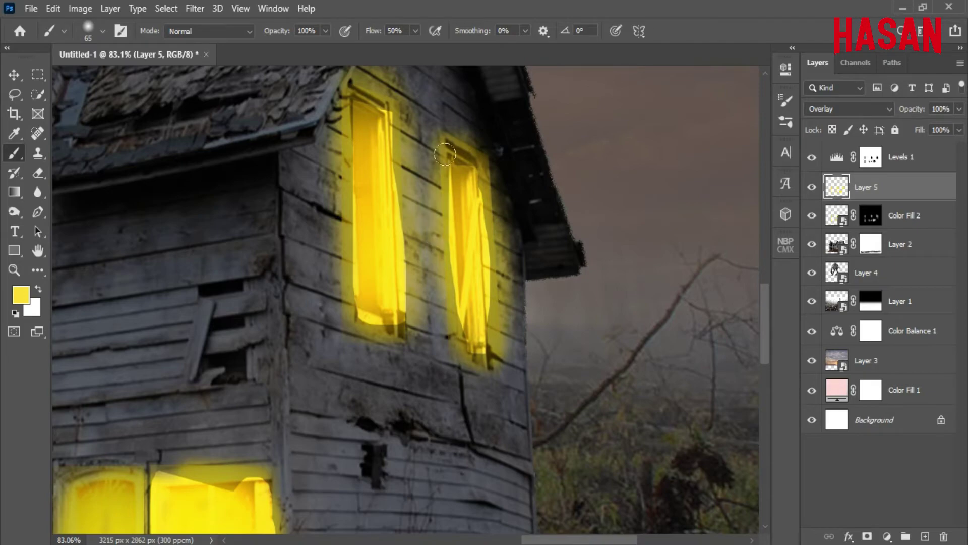
{"action": "scroll", "coordinate": [444, 154], "scroll_direction": "down", "scroll_amount": 3}
{"action": "scroll", "coordinate": [514, 274], "scroll_direction": "down", "scroll_amount": 2}
{"action": "scroll", "coordinate": [319, 256], "scroll_direction": "up", "scroll_amount": 1}
{"action": "scroll", "coordinate": [371, 266], "scroll_direction": "up", "scroll_amount": 2}
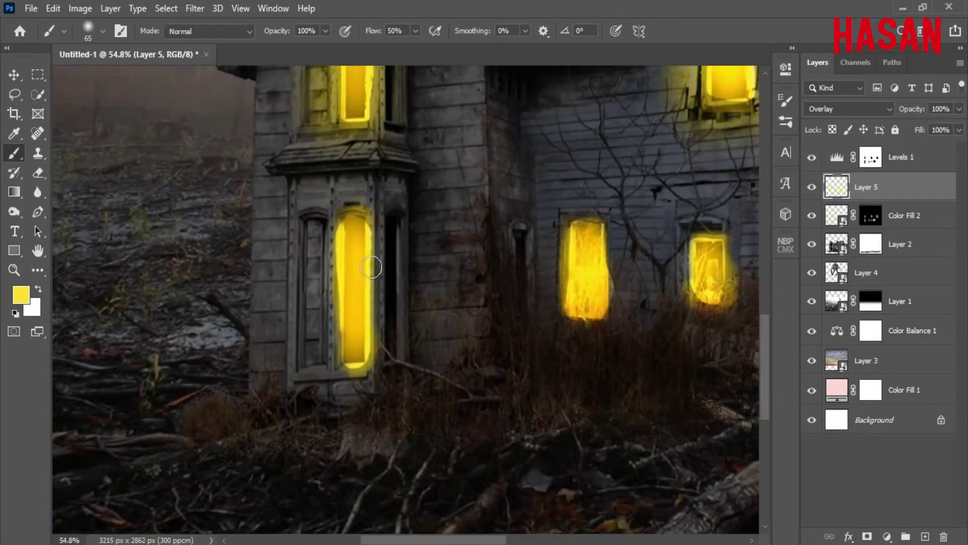
Step: With a larger brush, glow the tower window, small lower windows and large double window
{"action": "mouse_move", "coordinate": [330, 212]}
{"action": "left_mouse_down"}
{"action": "mouse_move", "coordinate": [328, 373]}
{"action": "mouse_move", "coordinate": [353, 201]}
{"action": "left_mouse_up"}
{"action": "mouse_move", "coordinate": [570, 204]}
{"action": "left_mouse_down"}
{"action": "mouse_move", "coordinate": [416, 203]}
{"action": "mouse_move", "coordinate": [457, 318]}
{"action": "left_mouse_up"}
{"action": "mouse_move", "coordinate": [525, 212]}
{"action": "left_mouse_down"}
{"action": "mouse_move", "coordinate": [545, 303]}
{"action": "mouse_move", "coordinate": [439, 265]}
{"action": "mouse_move", "coordinate": [310, 251]}
{"action": "left_mouse_up"}
{"action": "mouse_move", "coordinate": [433, 166]}
{"action": "left_mouse_down"}
{"action": "mouse_move", "coordinate": [468, 276]}
{"action": "mouse_move", "coordinate": [469, 151]}
{"action": "left_mouse_up"}
{"action": "left_click_drag", "start_coordinate": [429, 303], "coordinate": [506, 200]}
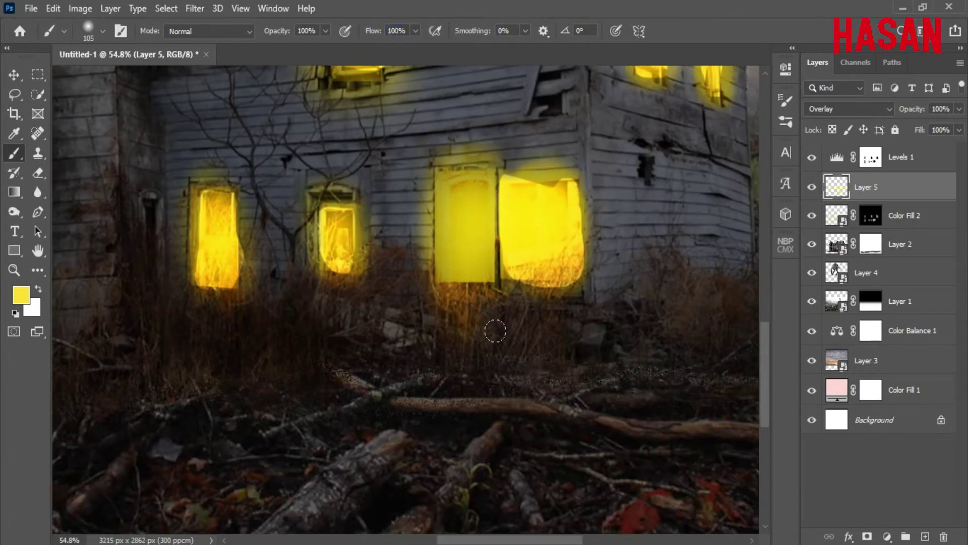
Step: On the Levels 1 mask at flow 30, paint around the large double window
{"action": "left_click", "coordinate": [870, 158]}
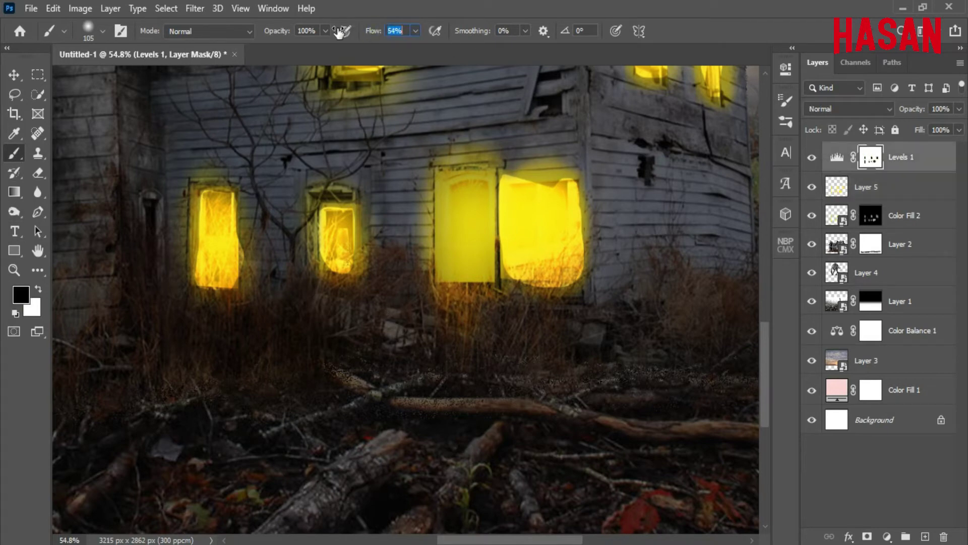
{"action": "type", "text": "30"}
{"action": "mouse_move", "coordinate": [524, 177]}
{"action": "left_mouse_down"}
{"action": "mouse_move", "coordinate": [555, 176]}
{"action": "mouse_move", "coordinate": [524, 282]}
{"action": "mouse_move", "coordinate": [557, 244]}
{"action": "mouse_move", "coordinate": [709, 219]}
{"action": "left_mouse_up"}
{"action": "left_click_drag", "start_coordinate": [610, 156], "coordinate": [644, 208]}
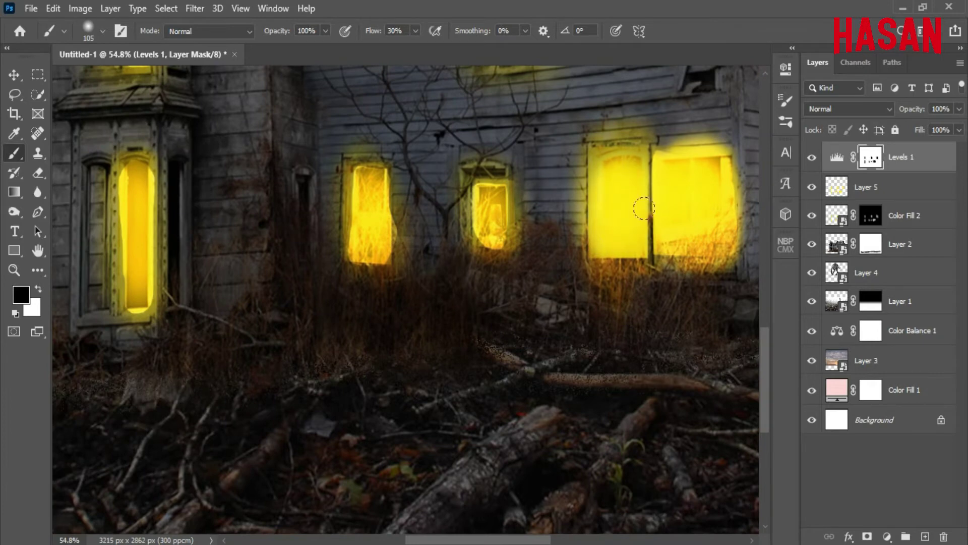
{"action": "scroll", "coordinate": [552, 193], "scroll_direction": "left", "scroll_amount": 3}
{"action": "scroll", "coordinate": [565, 182], "scroll_direction": "up", "scroll_amount": 3}
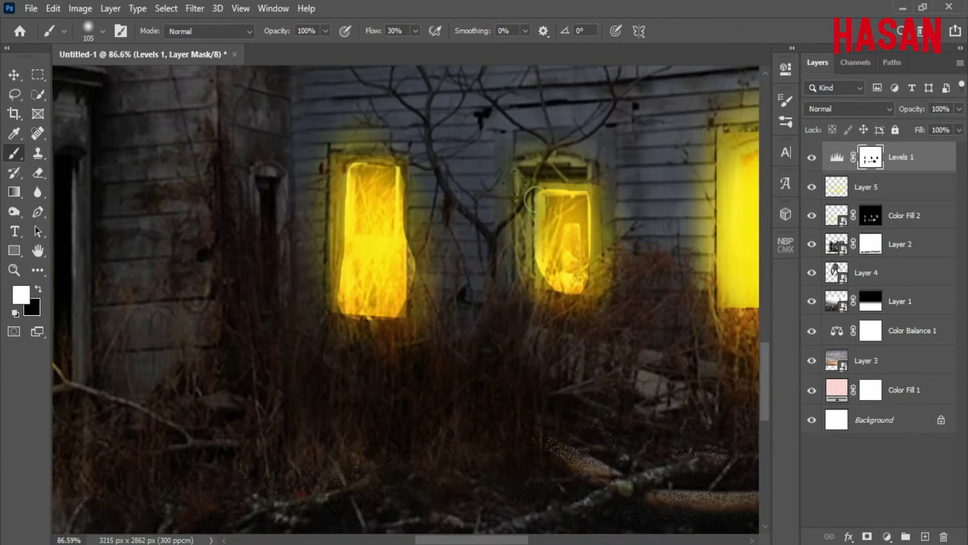
Step: Reveal glow down the middle window, swapping colours with X to correct its edges
{"action": "mouse_move", "coordinate": [530, 273]}
{"action": "left_mouse_down"}
{"action": "mouse_move", "coordinate": [559, 282]}
{"action": "mouse_move", "coordinate": [564, 192]}
{"action": "mouse_move", "coordinate": [550, 199]}
{"action": "mouse_move", "coordinate": [580, 252]}
{"action": "left_mouse_up"}
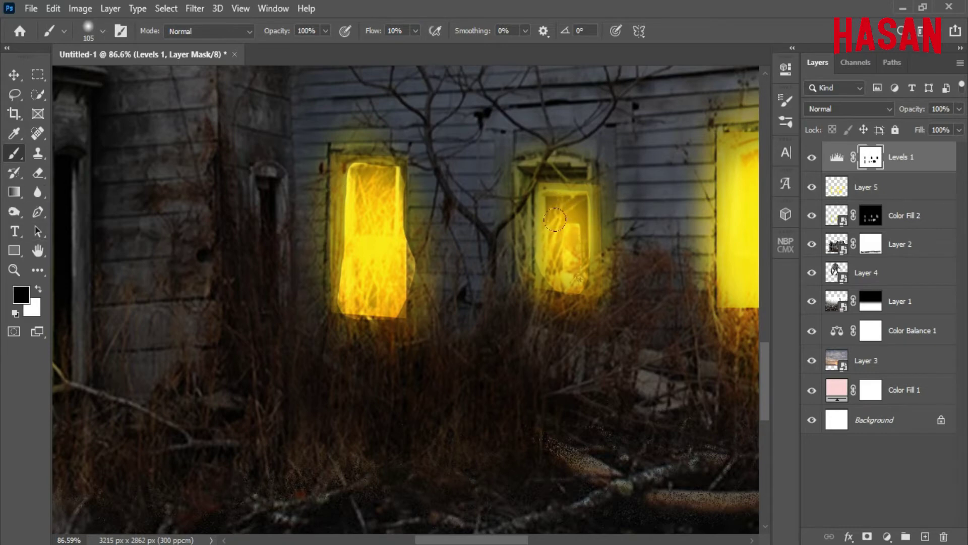
{"action": "scroll", "coordinate": [555, 227], "scroll_direction": "left", "scroll_amount": 5}
{"action": "key", "text": "x"}
{"action": "mouse_move", "coordinate": [550, 322]}
{"action": "left_mouse_down"}
{"action": "mouse_move", "coordinate": [560, 247]}
{"action": "mouse_move", "coordinate": [489, 342]}
{"action": "left_mouse_up"}
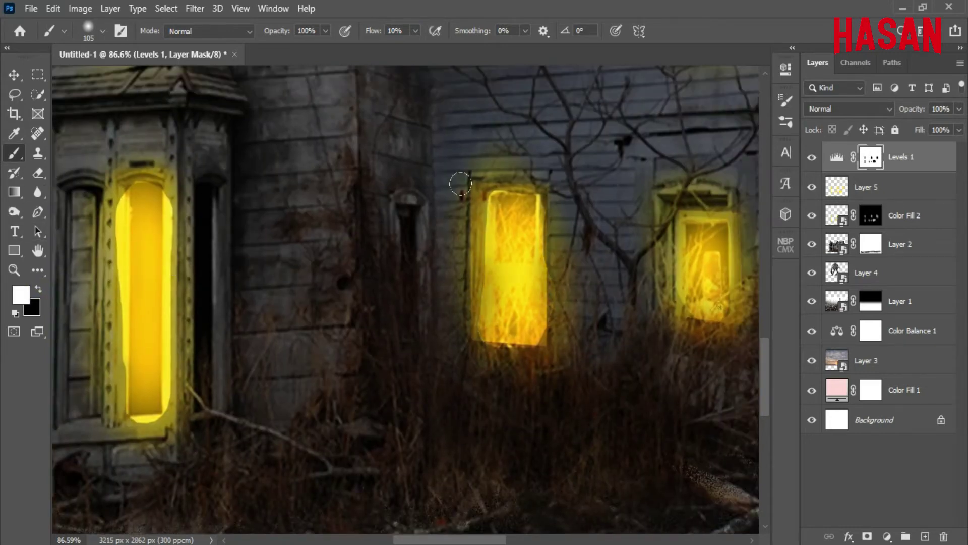
{"action": "mouse_move", "coordinate": [494, 202]}
{"action": "left_mouse_down"}
{"action": "mouse_move", "coordinate": [534, 303]}
{"action": "mouse_move", "coordinate": [484, 338]}
{"action": "left_mouse_up"}
{"action": "mouse_move", "coordinate": [503, 217]}
{"action": "left_mouse_down"}
{"action": "mouse_move", "coordinate": [530, 338]}
{"action": "mouse_move", "coordinate": [496, 193]}
{"action": "left_mouse_up"}
{"action": "scroll", "coordinate": [446, 290], "scroll_direction": "down", "scroll_amount": 3}
{"action": "scroll", "coordinate": [484, 285], "scroll_direction": "down", "scroll_amount": 3}
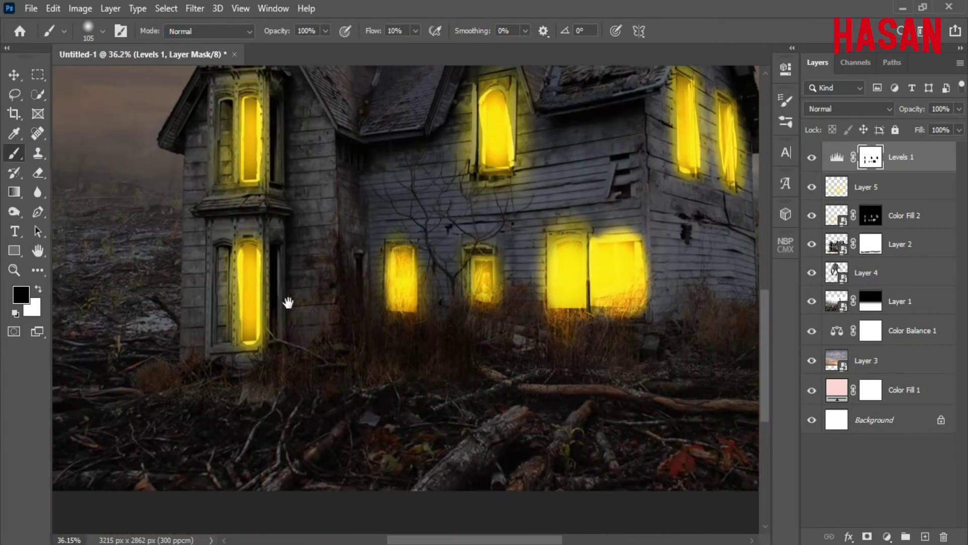
{"action": "scroll", "coordinate": [288, 300], "scroll_direction": "up", "scroll_amount": 3}
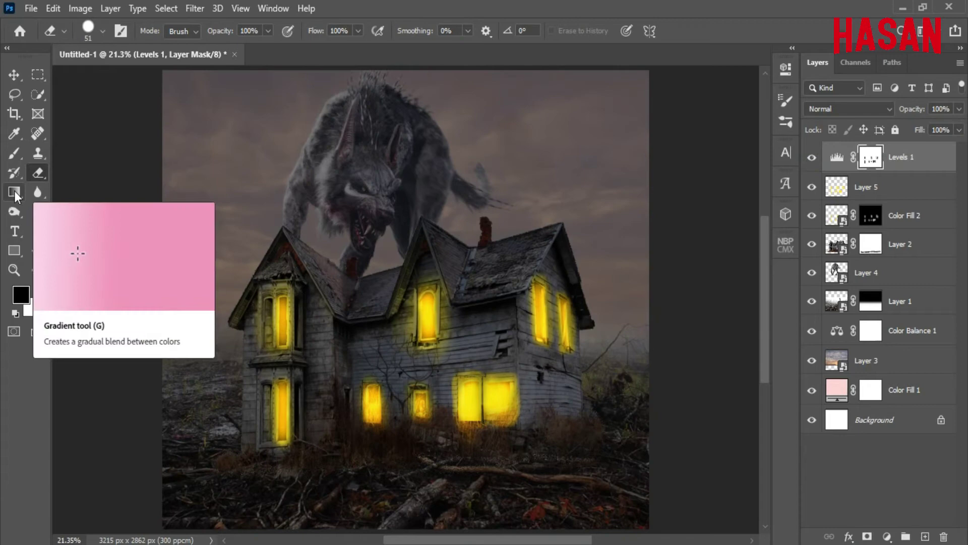
Step: Drag a 40%-opacity gradient on the Levels 1 mask around the wolf
{"action": "left_click", "coordinate": [14, 192]}
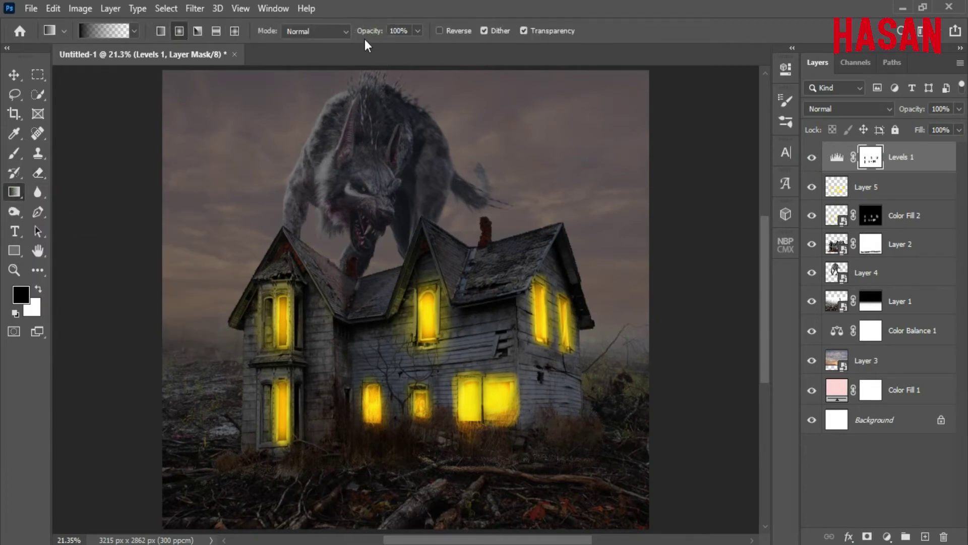
{"action": "left_click_drag", "start_coordinate": [363, 31], "coordinate": [331, 38]}
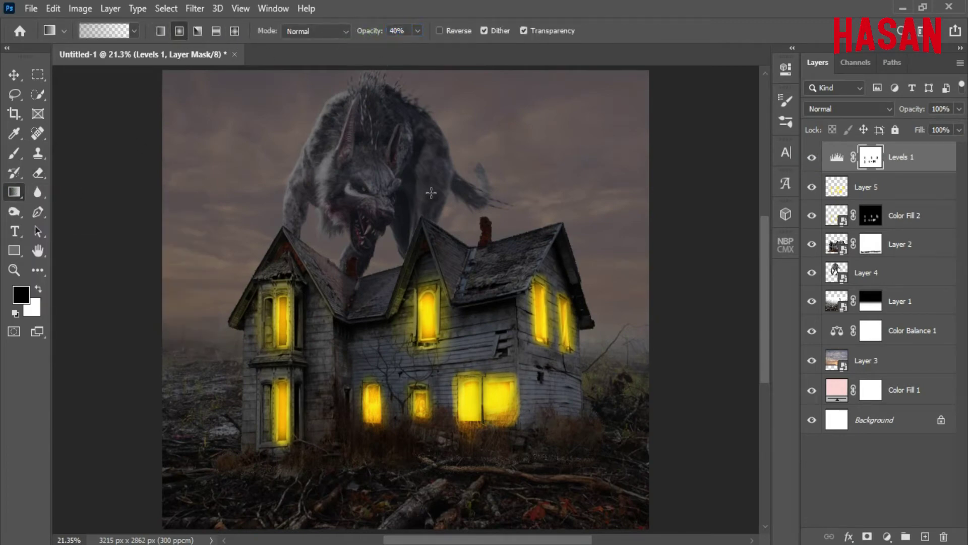
{"action": "left_click_drag", "start_coordinate": [365, 168], "coordinate": [515, 230]}
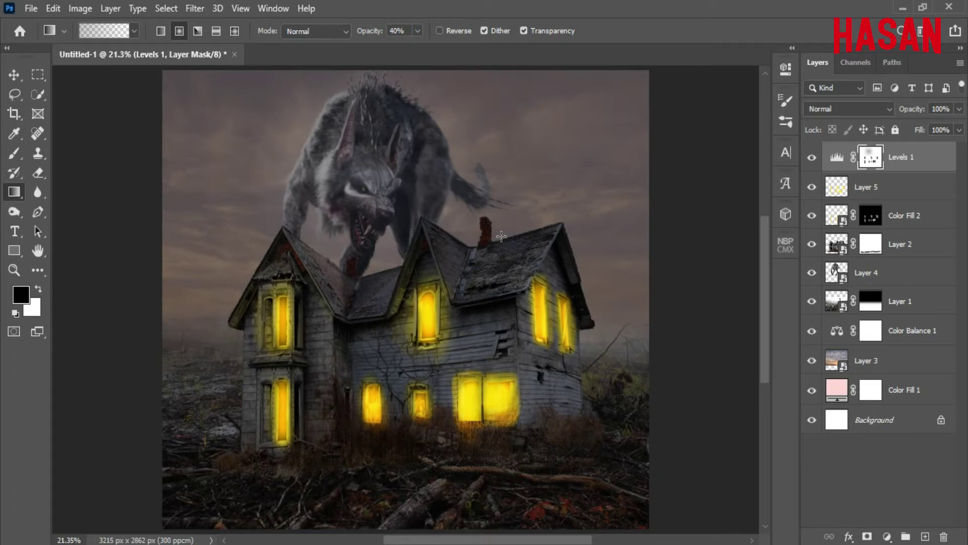
{"action": "scroll", "coordinate": [472, 266], "scroll_direction": "up", "scroll_amount": 1}
{"action": "scroll", "coordinate": [471, 274], "scroll_direction": "up", "scroll_amount": 1}
{"action": "scroll", "coordinate": [500, 284], "scroll_direction": "up", "scroll_amount": 1}
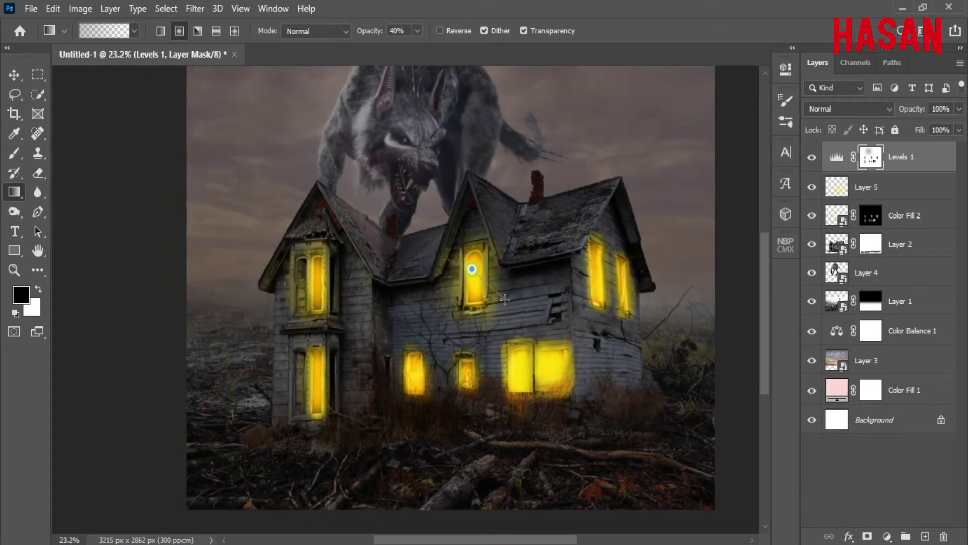
Step: Drag gradients over the upper centre, right upper, lower-middle and lower-right door windows
{"action": "left_click_drag", "start_coordinate": [505, 299], "coordinate": [514, 297]}
{"action": "left_click_drag", "start_coordinate": [598, 269], "coordinate": [632, 322]}
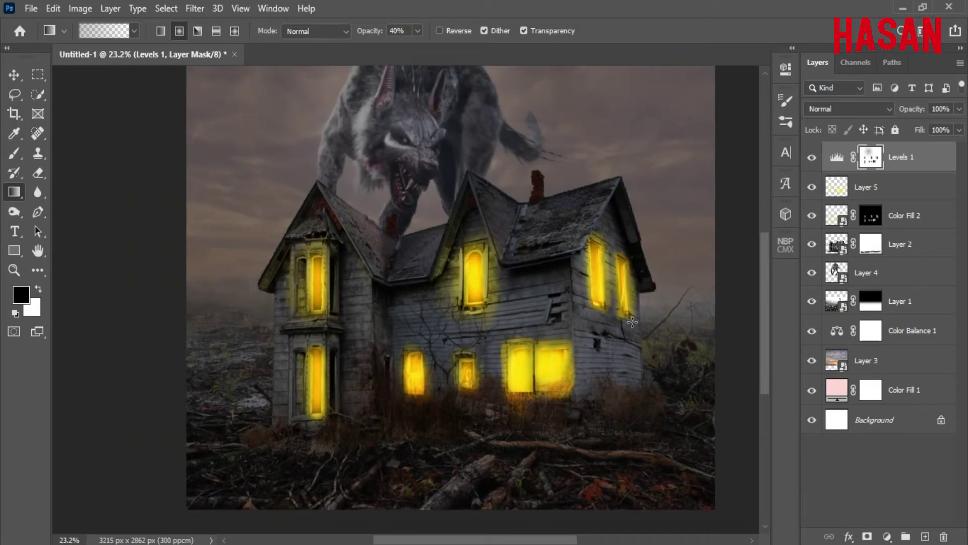
{"action": "scroll", "coordinate": [461, 298], "scroll_direction": "left", "scroll_amount": 2}
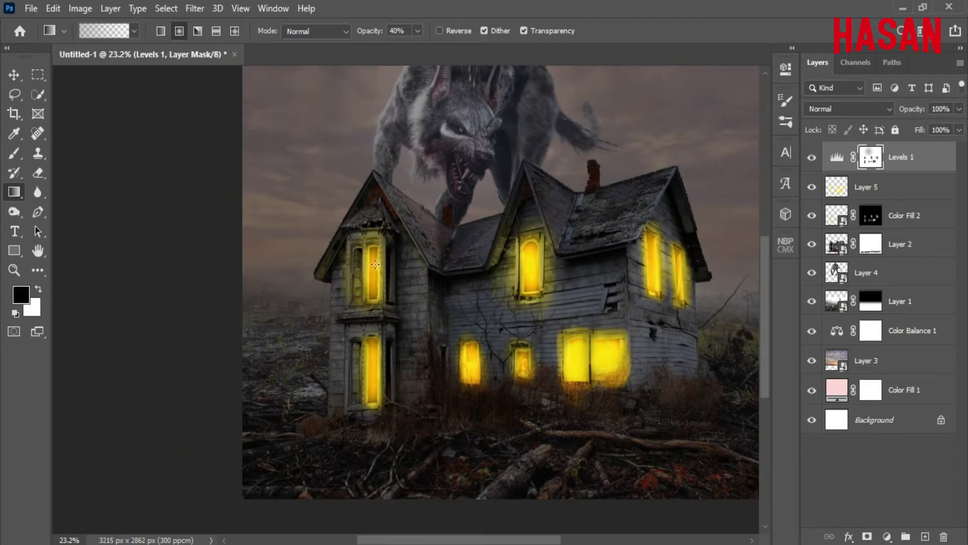
{"action": "scroll", "coordinate": [415, 313], "scroll_direction": "down", "scroll_amount": 2}
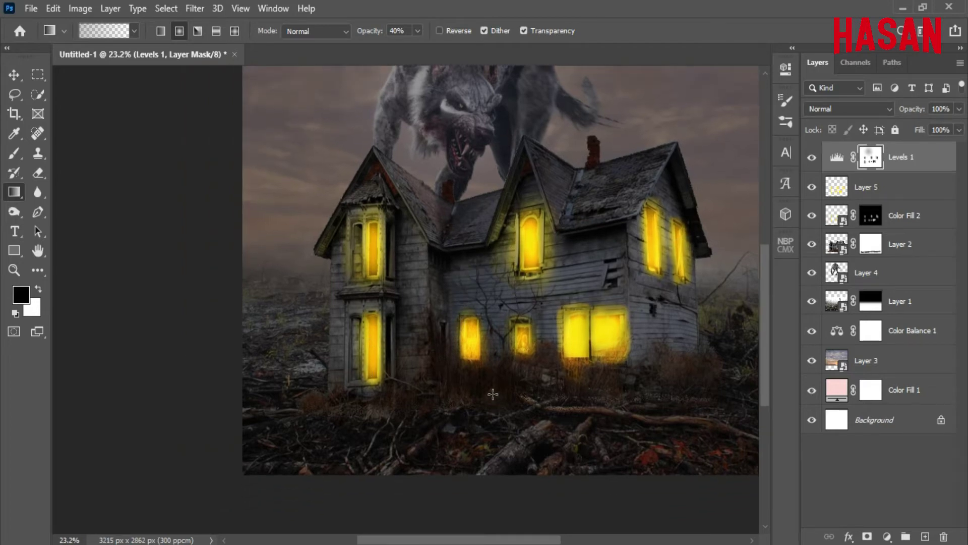
{"action": "left_click_drag", "start_coordinate": [570, 389], "coordinate": [604, 369]}
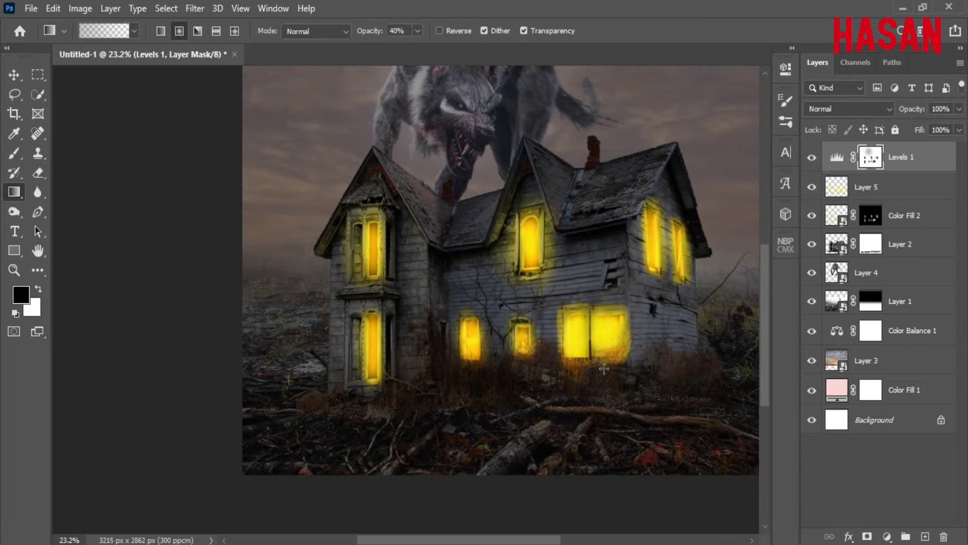
{"action": "left_click_drag", "start_coordinate": [576, 328], "coordinate": [604, 369]}
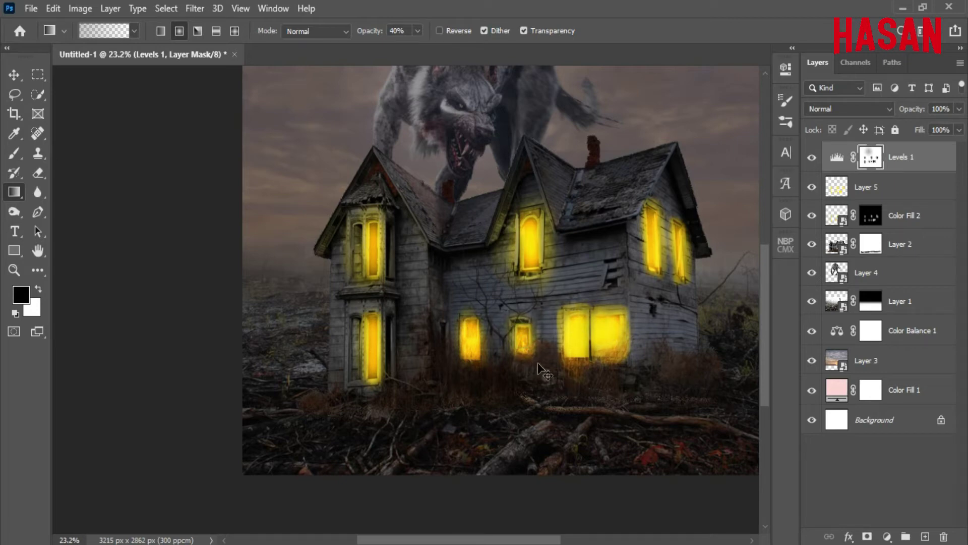
{"action": "scroll", "coordinate": [538, 364], "scroll_direction": "down", "scroll_amount": 3}
{"action": "scroll", "coordinate": [541, 326], "scroll_direction": "up", "scroll_amount": 2}
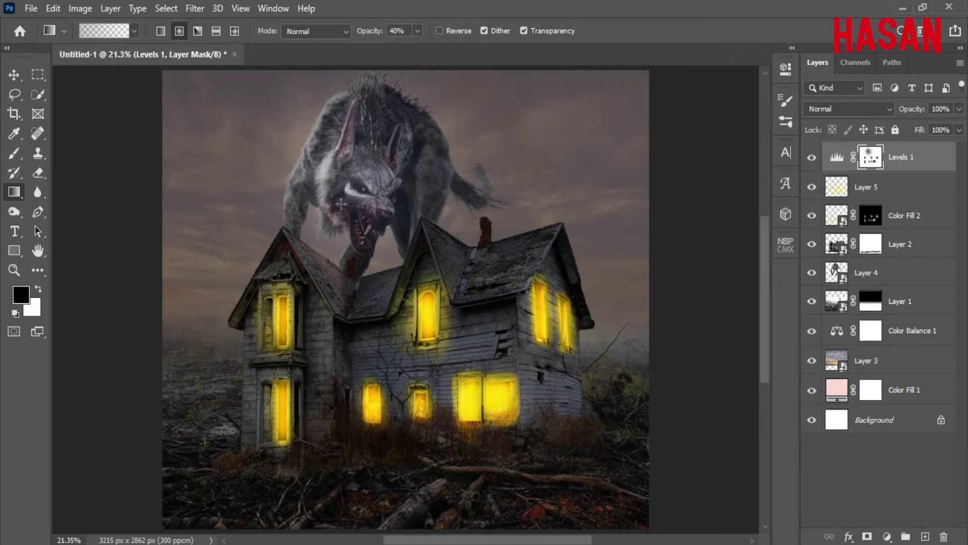
Step: Zoom out and brighten the upper sky and wolf area with gradients on the mask
{"action": "key", "text": "v"}
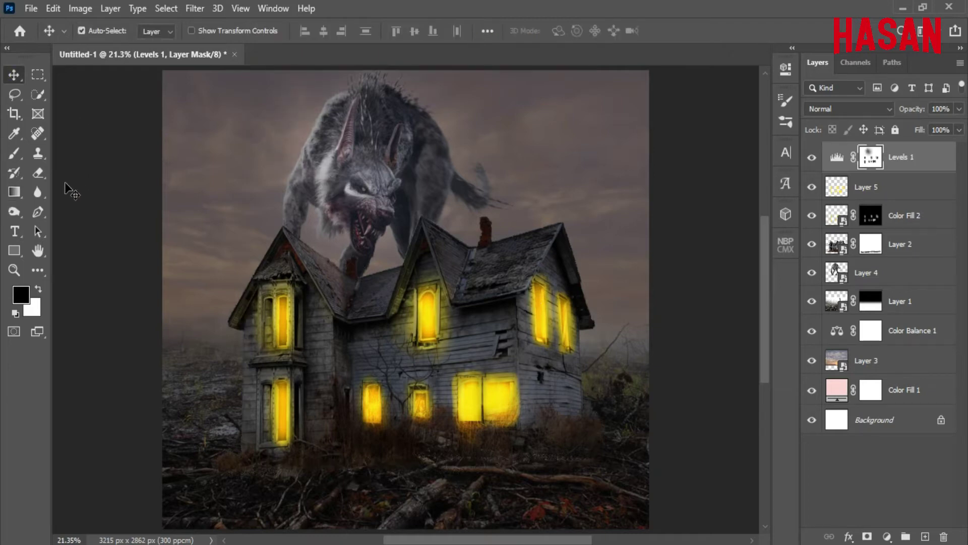
{"action": "right_click", "coordinate": [21, 193]}
{"action": "left_click", "coordinate": [61, 190]}
{"action": "key", "text": "ctrl+minus"}
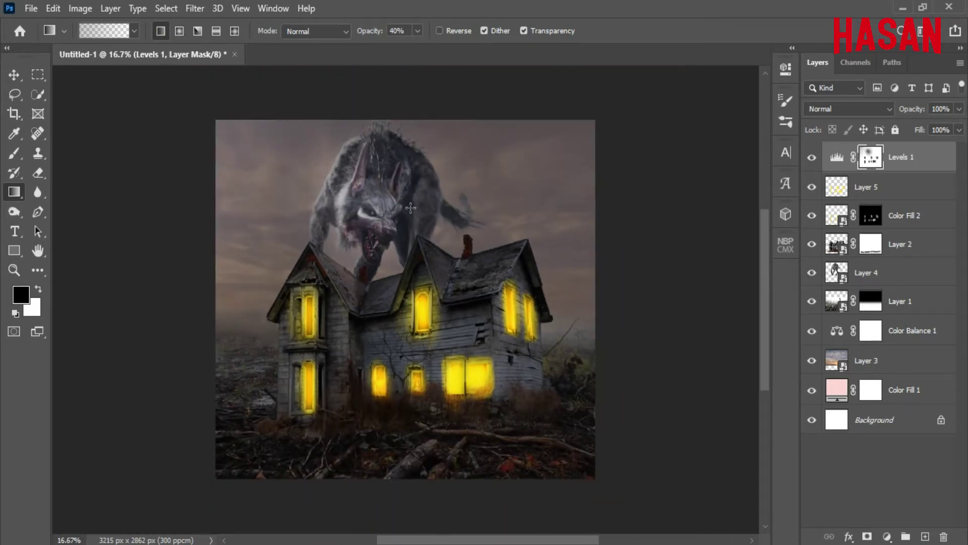
{"action": "left_click_drag", "start_coordinate": [282, 103], "coordinate": [411, 208]}
{"action": "left_click_drag", "start_coordinate": [365, 98], "coordinate": [398, 224]}
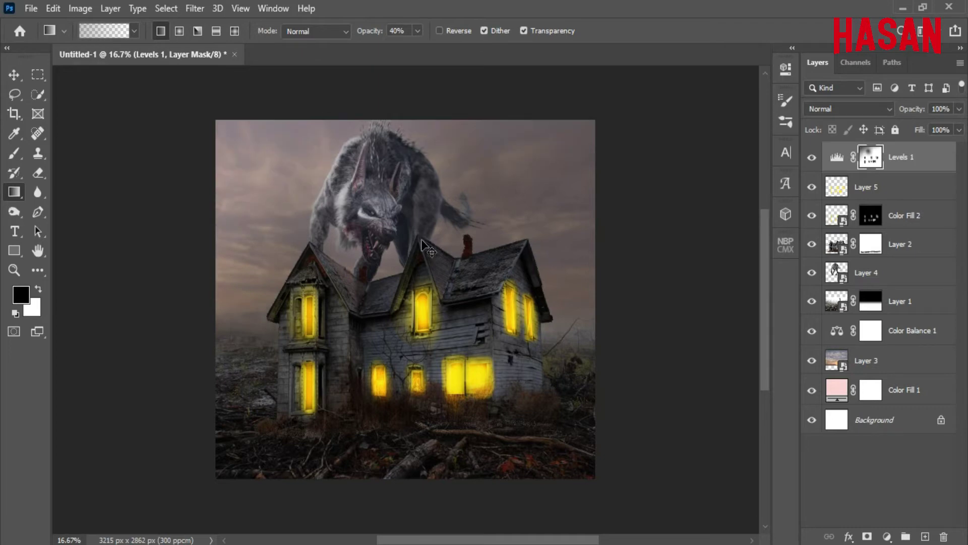
Step: At about 18% strength, add a faint gradient glow toward the wolf's head
{"action": "key", "text": "ctrl+minus"}
{"action": "left_click_drag", "start_coordinate": [376, 31], "coordinate": [364, 32]}
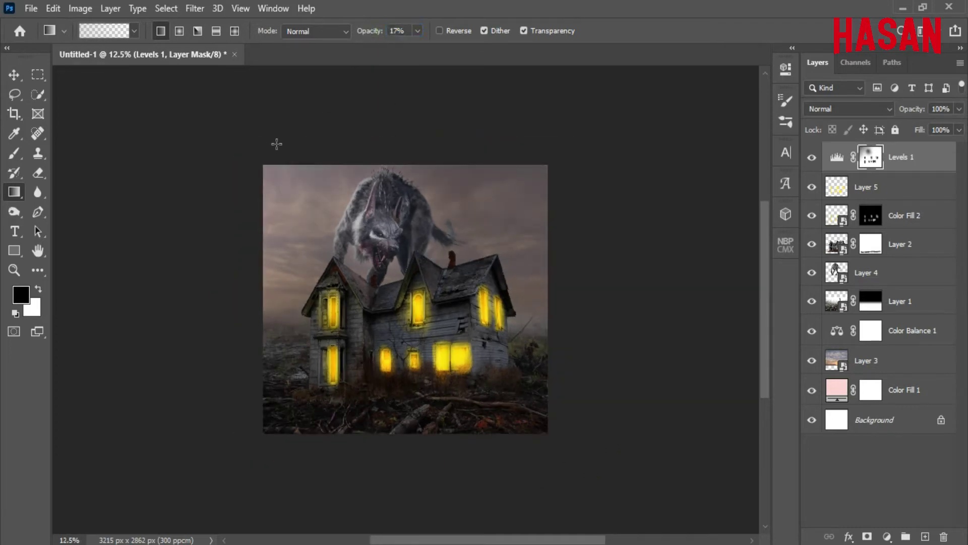
{"action": "left_click_drag", "start_coordinate": [276, 144], "coordinate": [384, 262]}
{"action": "left_click", "coordinate": [17, 83]}
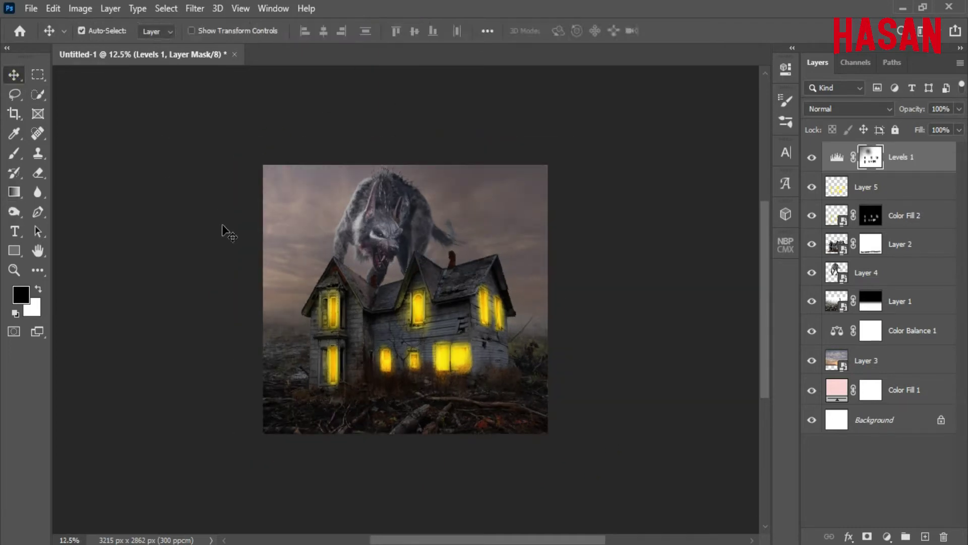
{"action": "key", "text": "ctrl+plus"}
Step: Bring the orange lens-flare image onto the composite and set its layer to Screen
{"action": "left_click", "coordinate": [319, 495]}
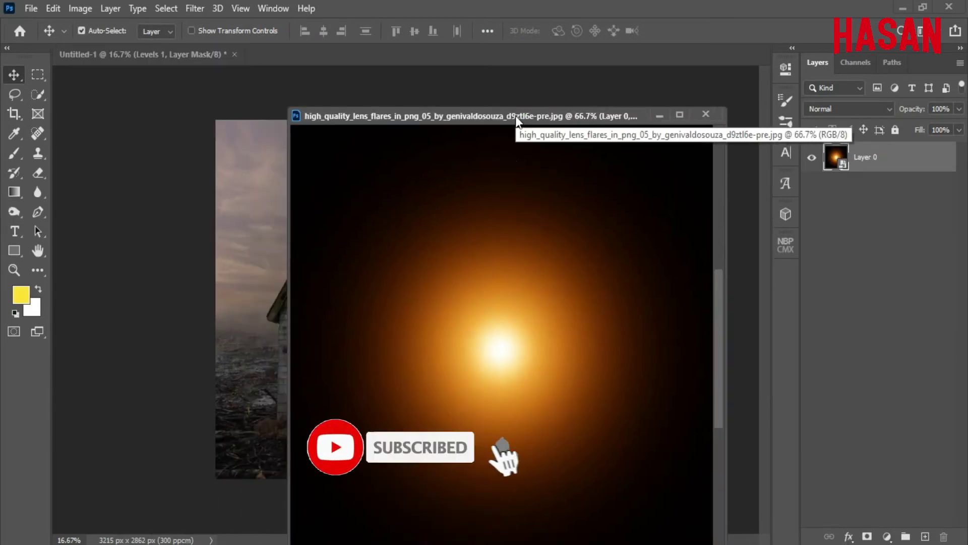
{"action": "mouse_move", "coordinate": [477, 125]}
{"action": "left_mouse_down"}
{"action": "mouse_move", "coordinate": [662, 46]}
{"action": "mouse_move", "coordinate": [765, 32]}
{"action": "left_mouse_up"}
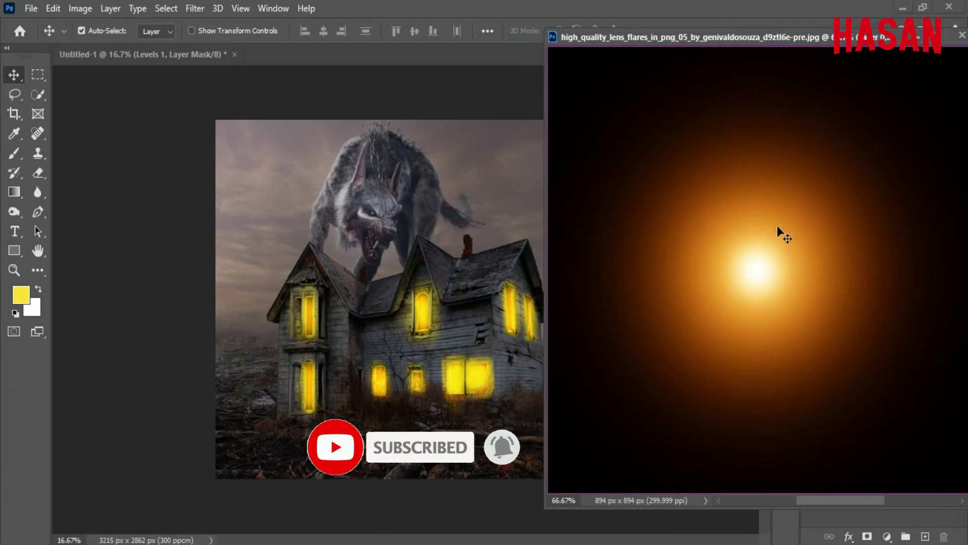
{"action": "left_click_drag", "start_coordinate": [777, 226], "coordinate": [510, 244]}
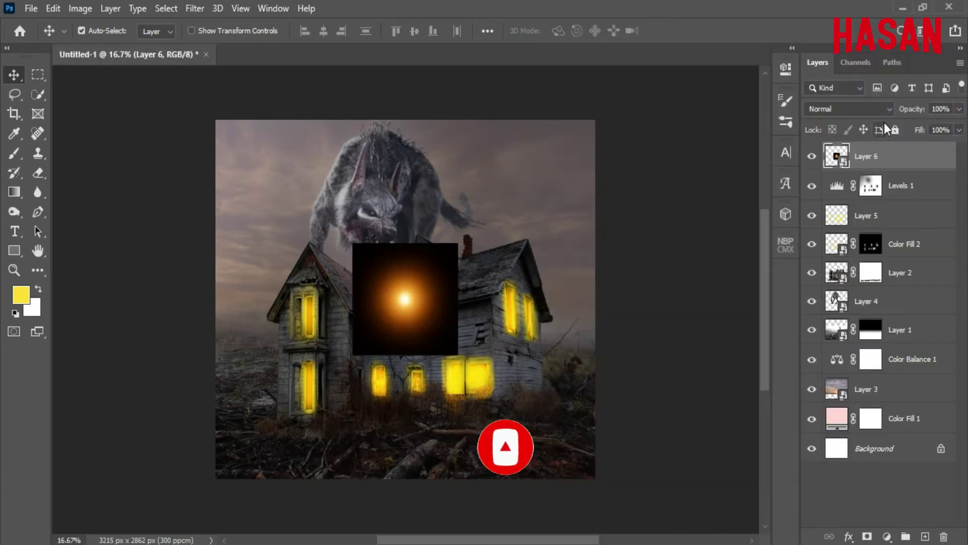
{"action": "left_click", "coordinate": [847, 109]}
{"action": "left_click", "coordinate": [827, 236]}
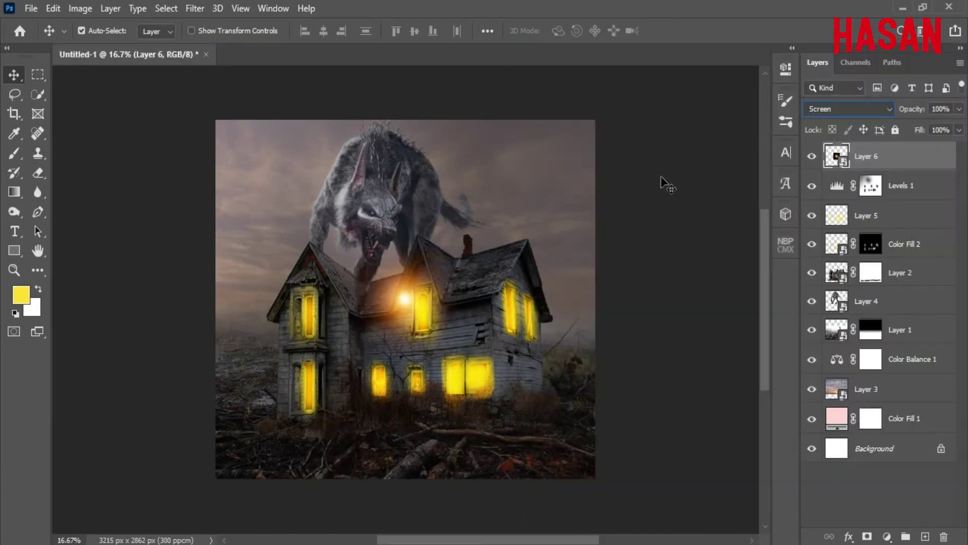
Step: Scale the flare to about 239% and place it in the top-left corner
{"action": "key", "text": "ctrl+t"}
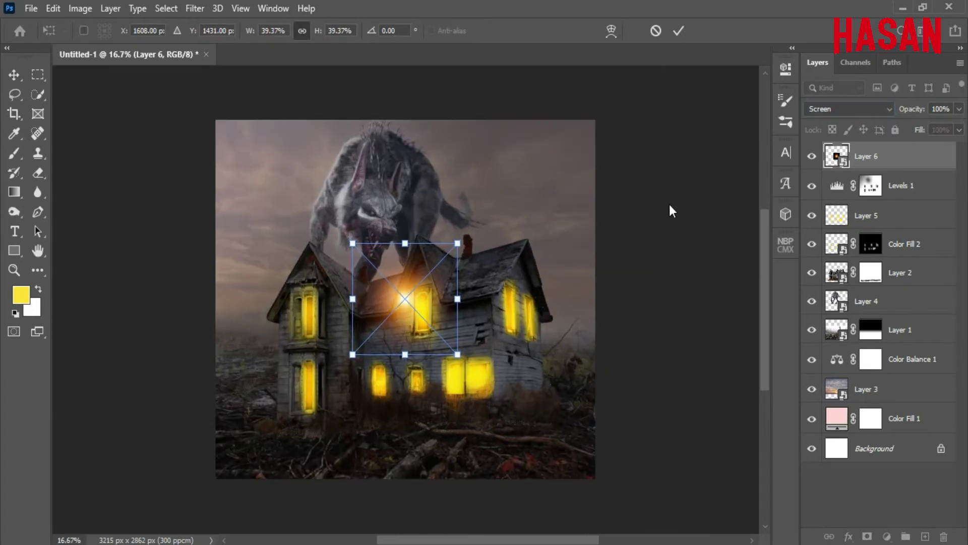
{"action": "left_click_drag", "start_coordinate": [483, 297], "coordinate": [696, 296]}
{"action": "mouse_move", "coordinate": [454, 274]}
{"action": "left_mouse_down"}
{"action": "mouse_move", "coordinate": [294, 156]}
{"action": "mouse_move", "coordinate": [281, 134]}
{"action": "left_mouse_up"}
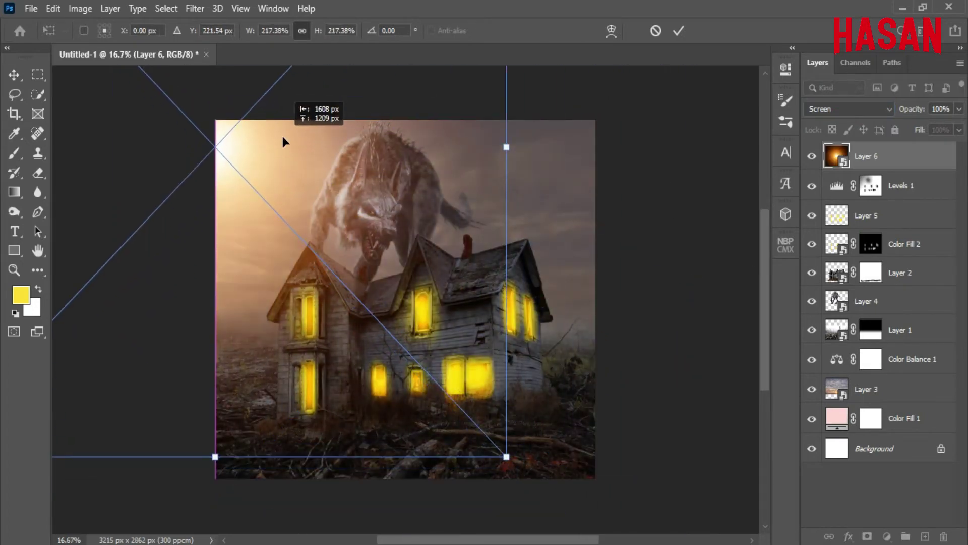
{"action": "left_click_drag", "start_coordinate": [506, 145], "coordinate": [529, 146]}
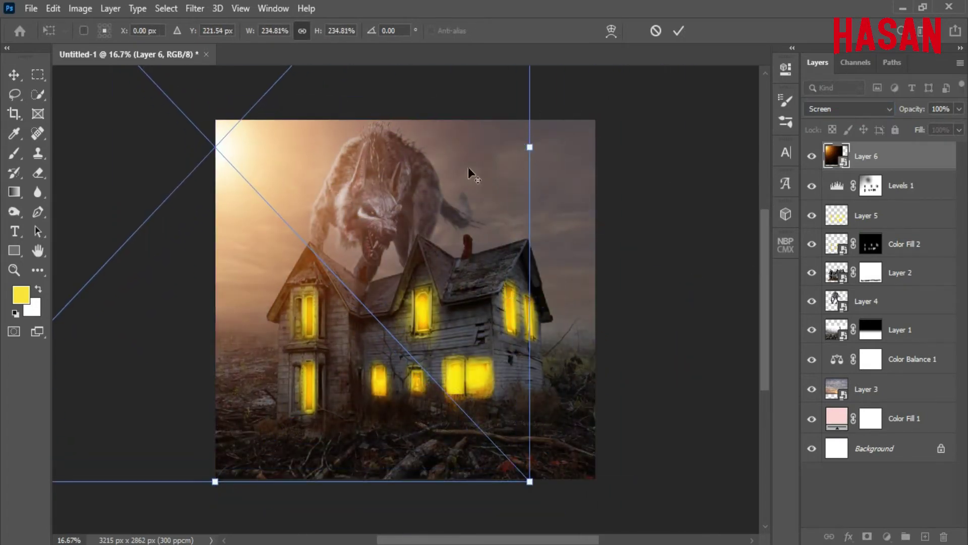
{"action": "left_click_drag", "start_coordinate": [306, 169], "coordinate": [296, 129]}
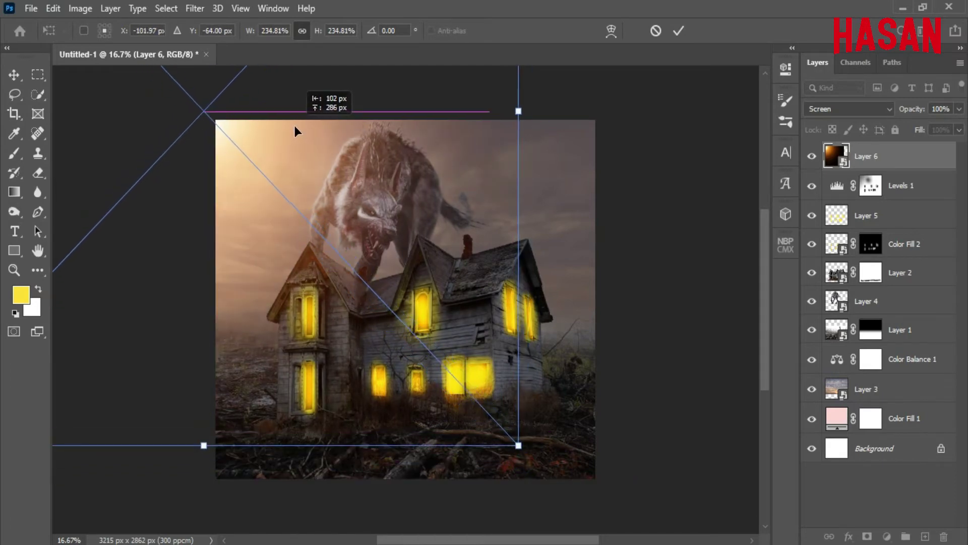
{"action": "left_click_drag", "start_coordinate": [296, 132], "coordinate": [299, 142]}
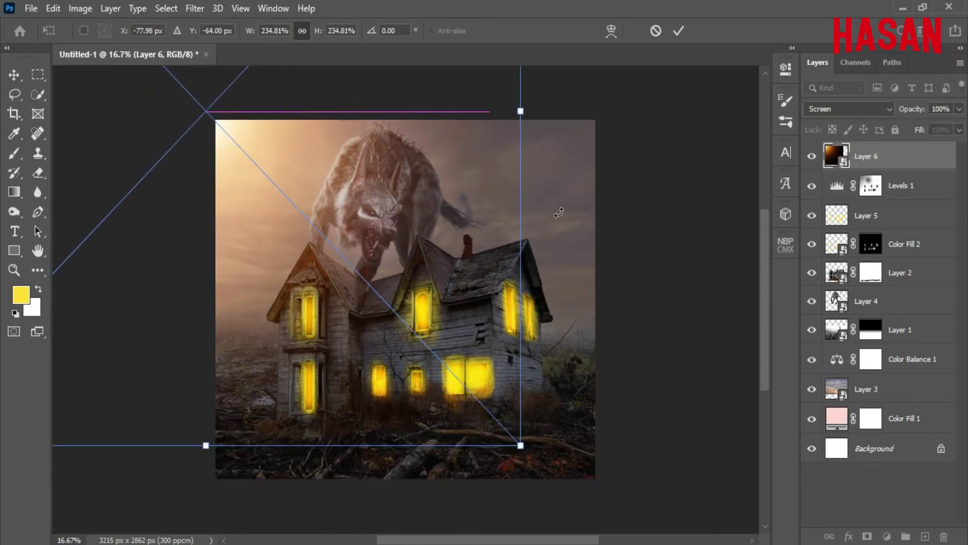
{"action": "mouse_move", "coordinate": [521, 111]}
{"action": "left_mouse_down"}
{"action": "mouse_move", "coordinate": [552, 108]}
{"action": "mouse_move", "coordinate": [528, 105]}
{"action": "left_mouse_up"}
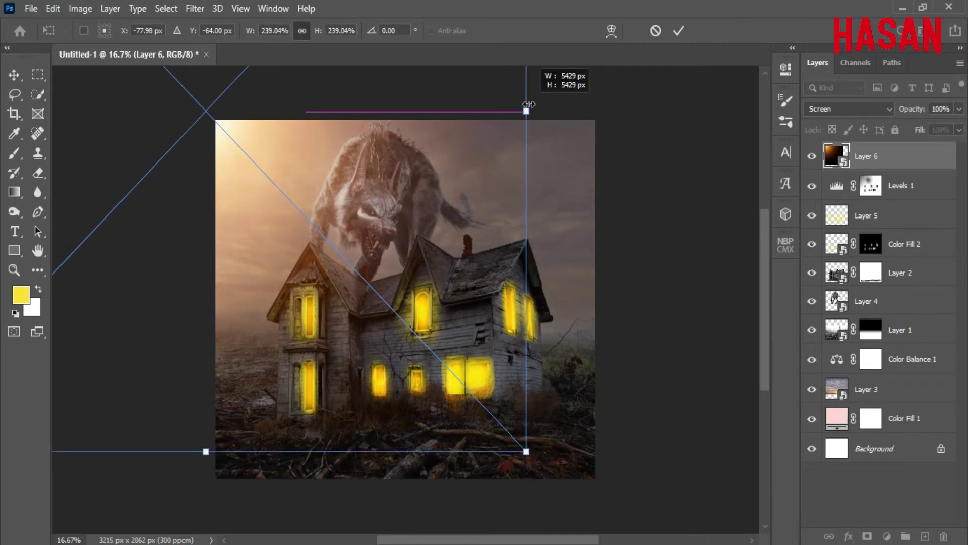
{"action": "left_click", "coordinate": [679, 30]}
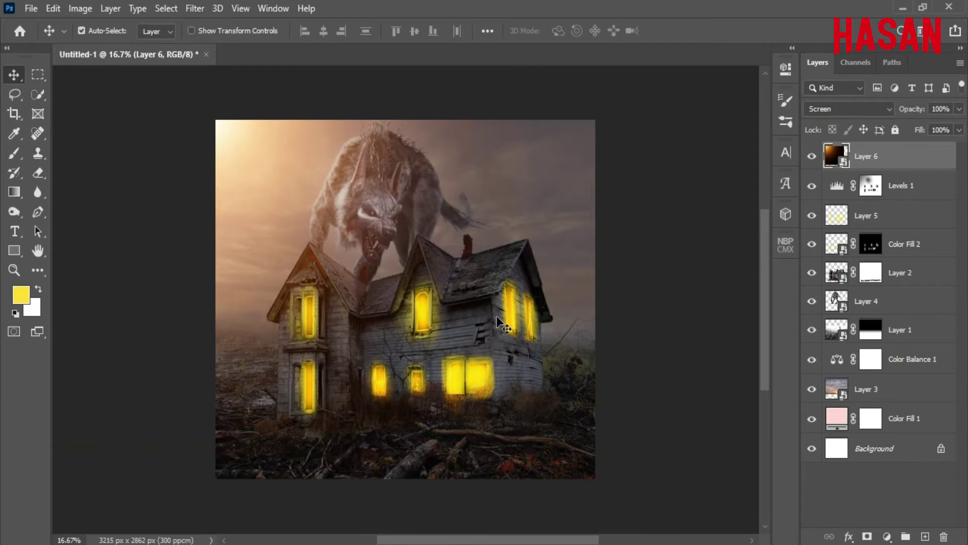
Step: Add a Color Balance adjustment with Midtones Red +16 and Blue -9
{"action": "scroll", "coordinate": [496, 316], "scroll_direction": "up", "scroll_amount": 2}
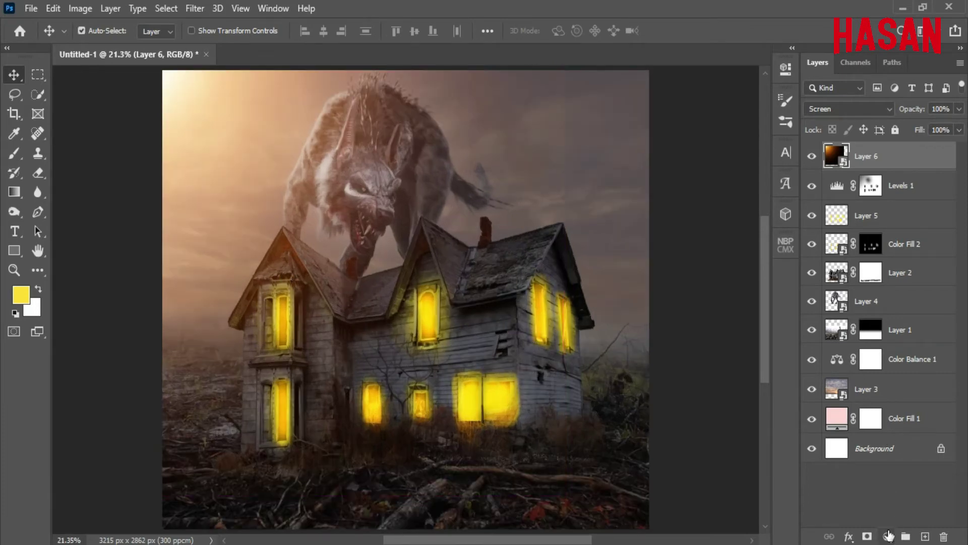
{"action": "left_click", "coordinate": [888, 536]}
{"action": "left_click", "coordinate": [892, 399]}
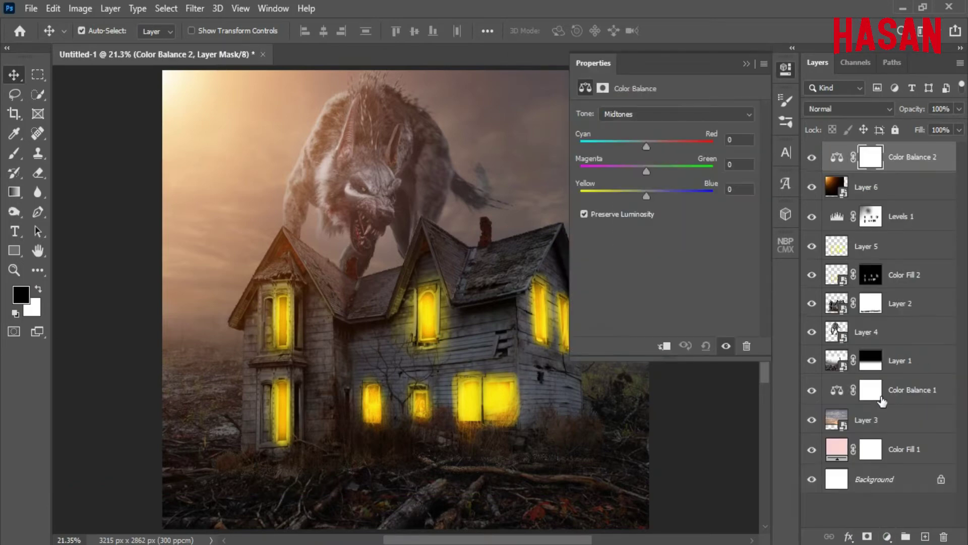
{"action": "left_click_drag", "start_coordinate": [435, 258], "coordinate": [387, 258]}
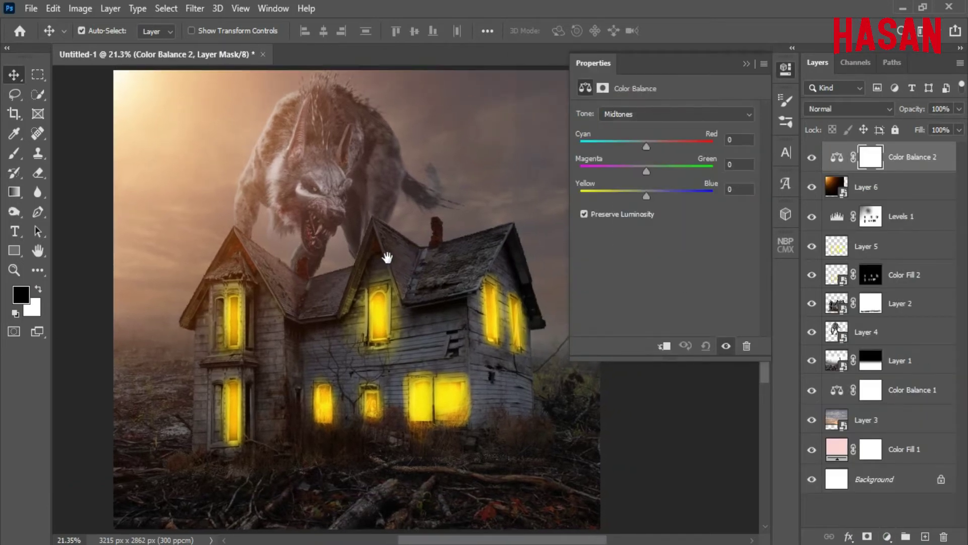
{"action": "left_click_drag", "start_coordinate": [646, 146], "coordinate": [652, 147]}
{"action": "left_click", "coordinate": [646, 194]}
{"action": "left_click_drag", "start_coordinate": [640, 199], "coordinate": [641, 198]}
{"action": "left_click_drag", "start_coordinate": [652, 149], "coordinate": [657, 148]}
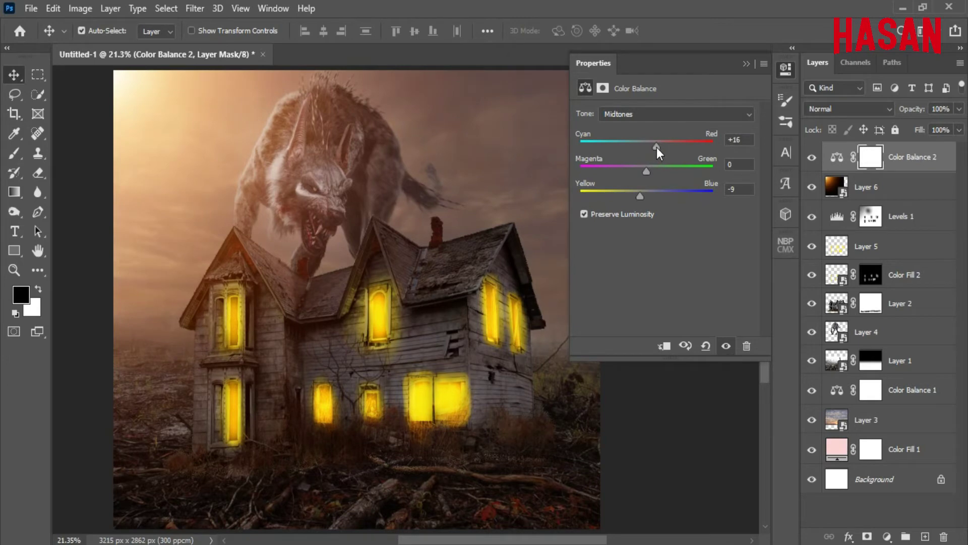
Step: Cool the shadows slightly and set Highlights to Red +5, Magenta -7, Yellow -19
{"action": "left_click", "coordinate": [715, 116]}
{"action": "left_click_drag", "start_coordinate": [651, 199], "coordinate": [652, 197]}
{"action": "left_click_drag", "start_coordinate": [646, 146], "coordinate": [644, 148]}
{"action": "left_click", "coordinate": [705, 115]}
{"action": "left_click", "coordinate": [705, 149]}
{"action": "left_click_drag", "start_coordinate": [644, 201], "coordinate": [633, 197]}
{"action": "left_click_drag", "start_coordinate": [646, 147], "coordinate": [648, 170]}
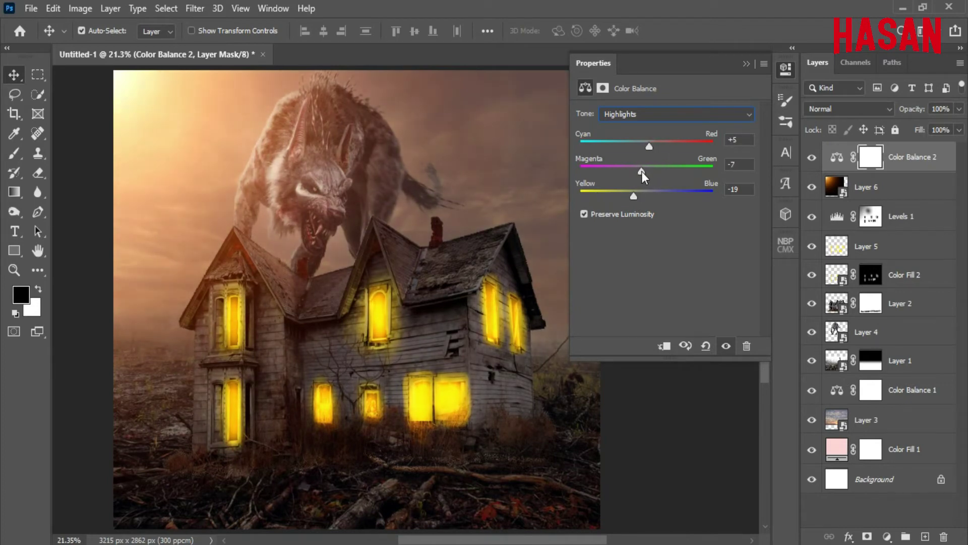
{"action": "left_click", "coordinate": [747, 64]}
{"action": "left_click", "coordinate": [811, 160]}
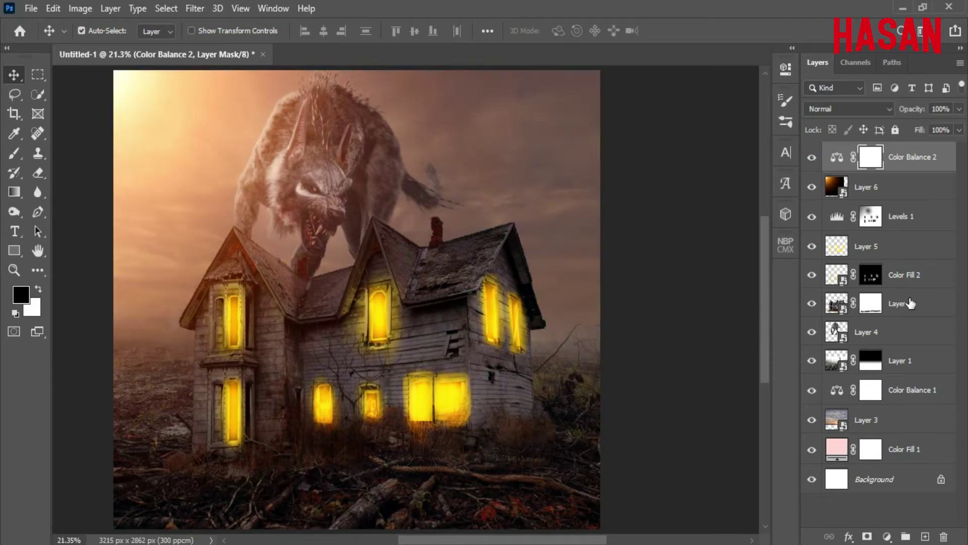
Step: In Selective Color, reduce cyan and add black in the Reds and Yellows
{"action": "left_click", "coordinate": [889, 536]}
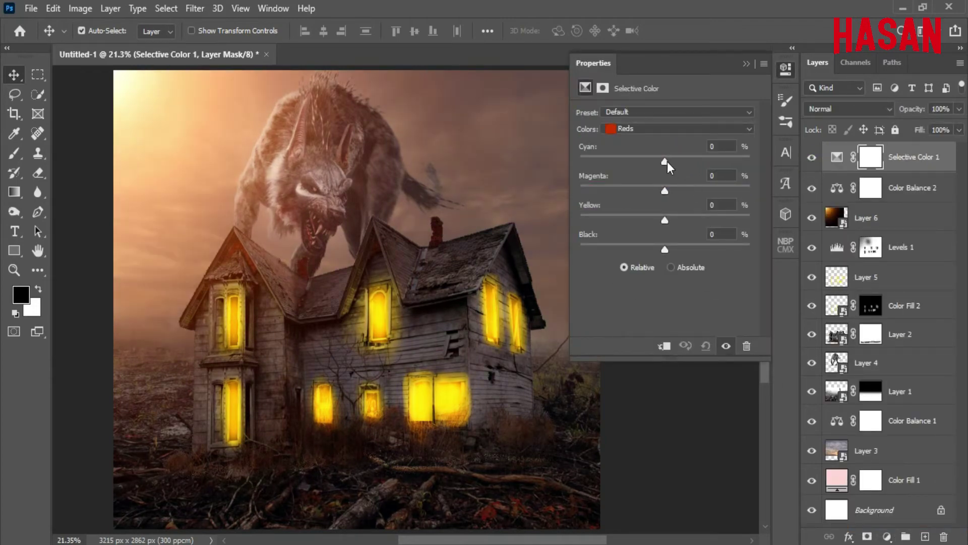
{"action": "left_click_drag", "start_coordinate": [667, 162], "coordinate": [649, 156]}
{"action": "mouse_move", "coordinate": [665, 250]}
{"action": "left_mouse_down"}
{"action": "mouse_move", "coordinate": [651, 249]}
{"action": "mouse_move", "coordinate": [673, 250]}
{"action": "mouse_move", "coordinate": [665, 192]}
{"action": "left_mouse_up"}
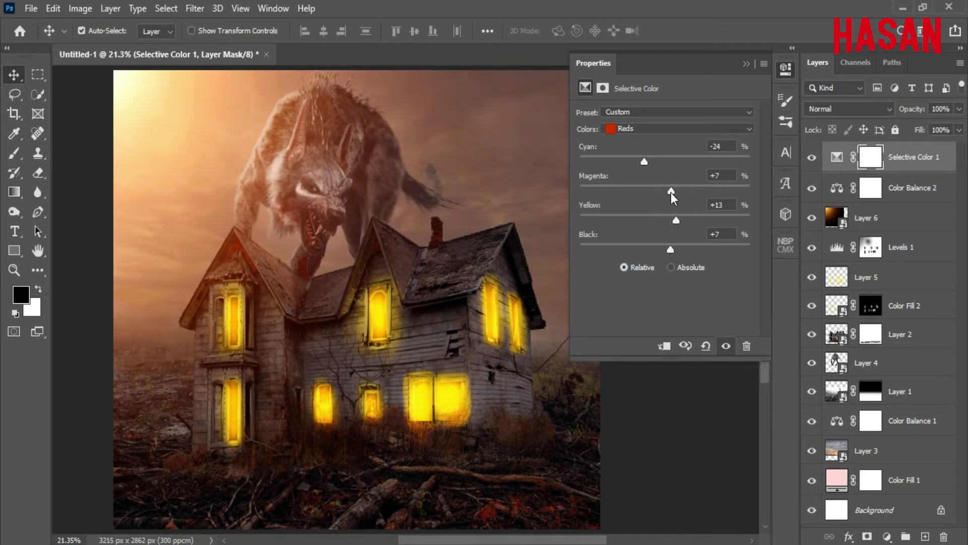
{"action": "left_click", "coordinate": [726, 129]}
{"action": "left_click", "coordinate": [656, 151]}
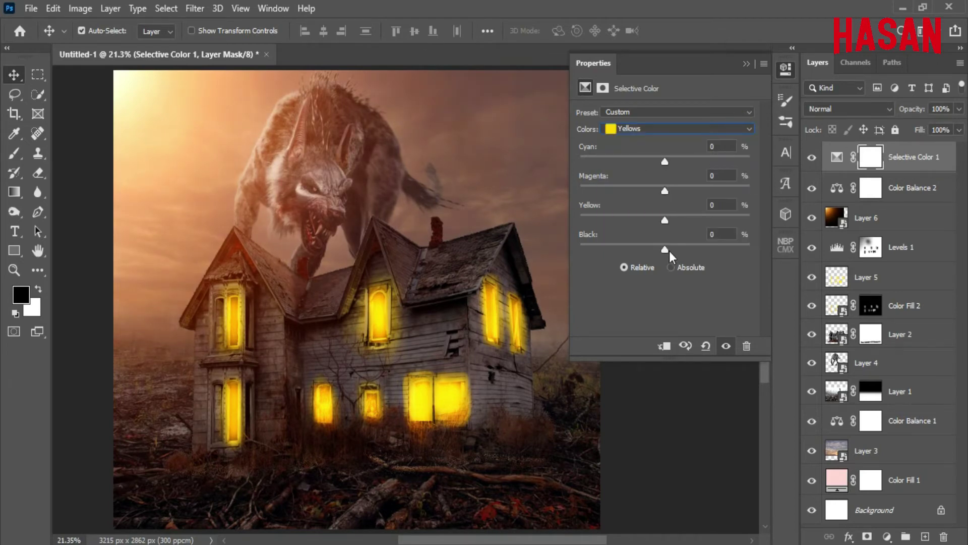
{"action": "mouse_move", "coordinate": [667, 250]}
{"action": "left_mouse_down"}
{"action": "mouse_move", "coordinate": [684, 246]}
{"action": "mouse_move", "coordinate": [665, 249]}
{"action": "left_mouse_up"}
{"action": "mouse_move", "coordinate": [664, 161]}
{"action": "left_mouse_down"}
{"action": "mouse_move", "coordinate": [640, 164]}
{"action": "mouse_move", "coordinate": [689, 191]}
{"action": "mouse_move", "coordinate": [689, 220]}
{"action": "left_mouse_up"}
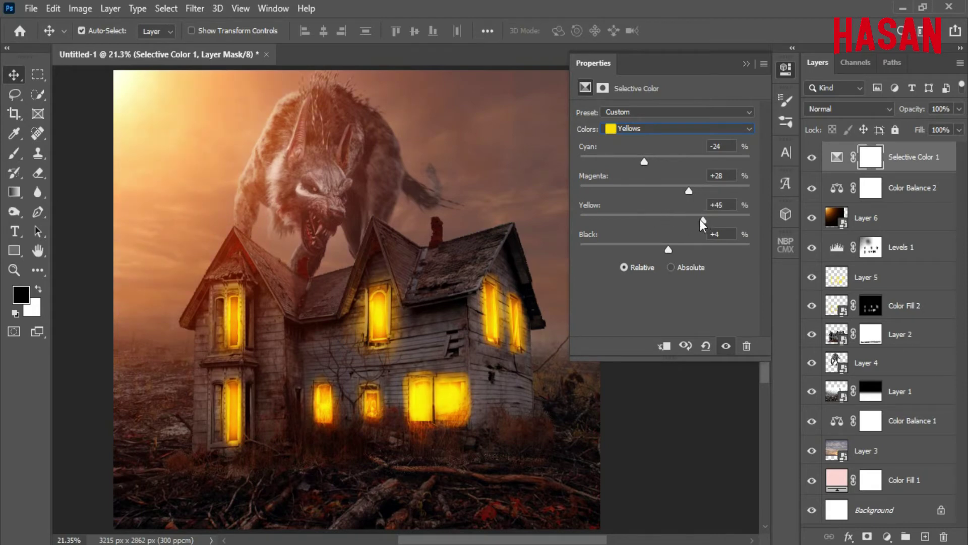
Step: Tweak the Blacks and Neutrals: more black, slightly less cyan and magenta
{"action": "left_click", "coordinate": [730, 130]}
{"action": "left_click", "coordinate": [711, 234]}
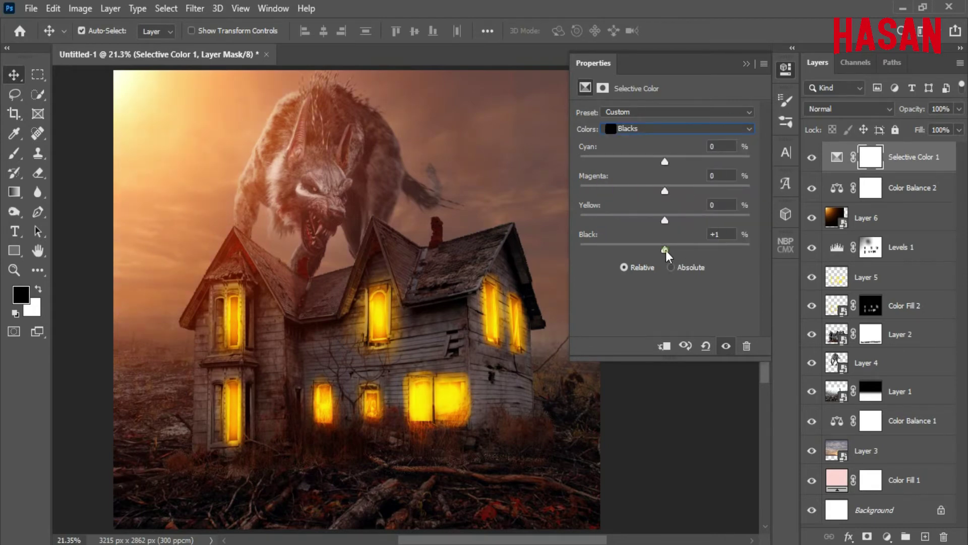
{"action": "left_click_drag", "start_coordinate": [666, 250], "coordinate": [668, 246]}
{"action": "left_click_drag", "start_coordinate": [665, 161], "coordinate": [663, 162]}
{"action": "mouse_move", "coordinate": [669, 195]}
{"action": "left_mouse_down"}
{"action": "mouse_move", "coordinate": [667, 221]}
{"action": "mouse_move", "coordinate": [656, 221]}
{"action": "mouse_move", "coordinate": [666, 220]}
{"action": "left_mouse_up"}
{"action": "left_click", "coordinate": [748, 128]}
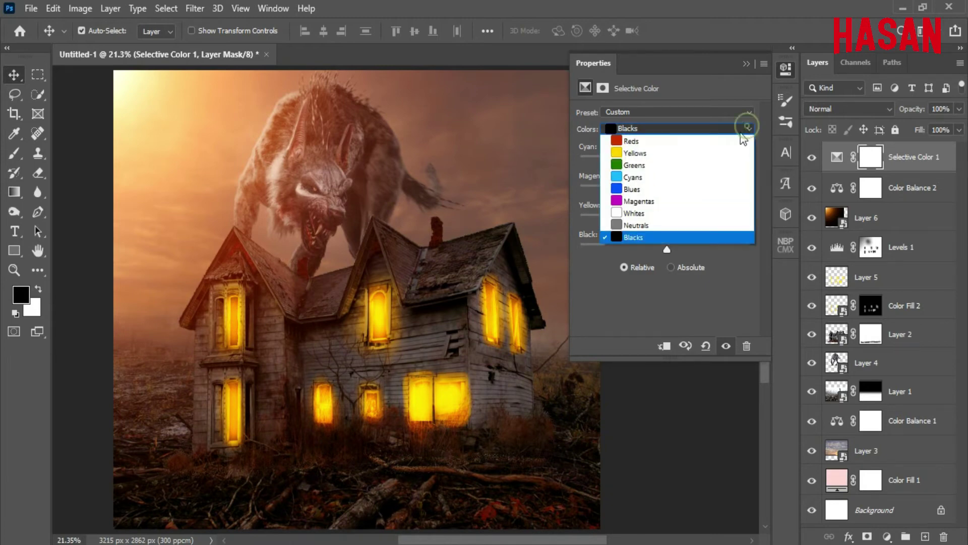
{"action": "left_click", "coordinate": [711, 225]}
{"action": "left_click_drag", "start_coordinate": [665, 221], "coordinate": [661, 250]}
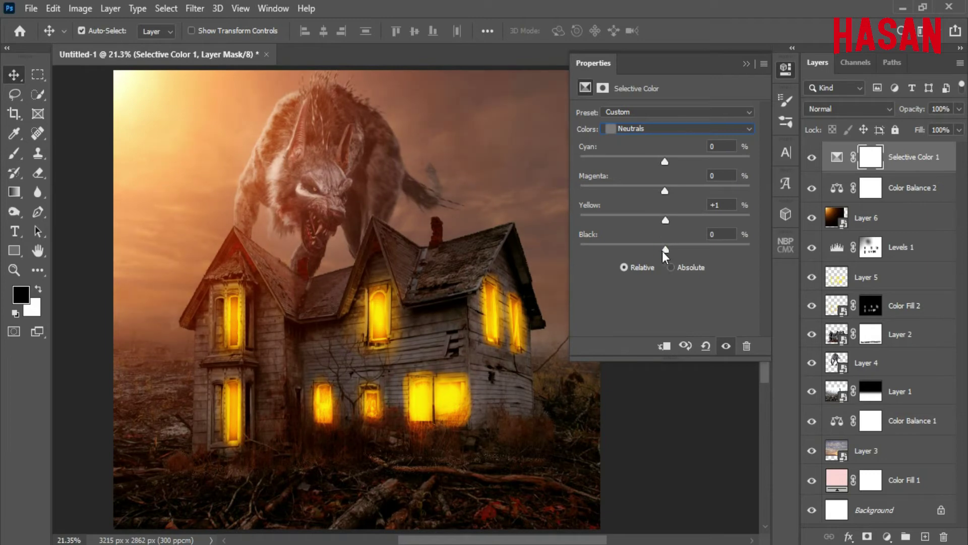
{"action": "left_click_drag", "start_coordinate": [665, 162], "coordinate": [671, 161]}
Step: Set Whites to Cyan +66, Magenta -96, Yellow -53, Black +6
{"action": "left_click", "coordinate": [740, 130]}
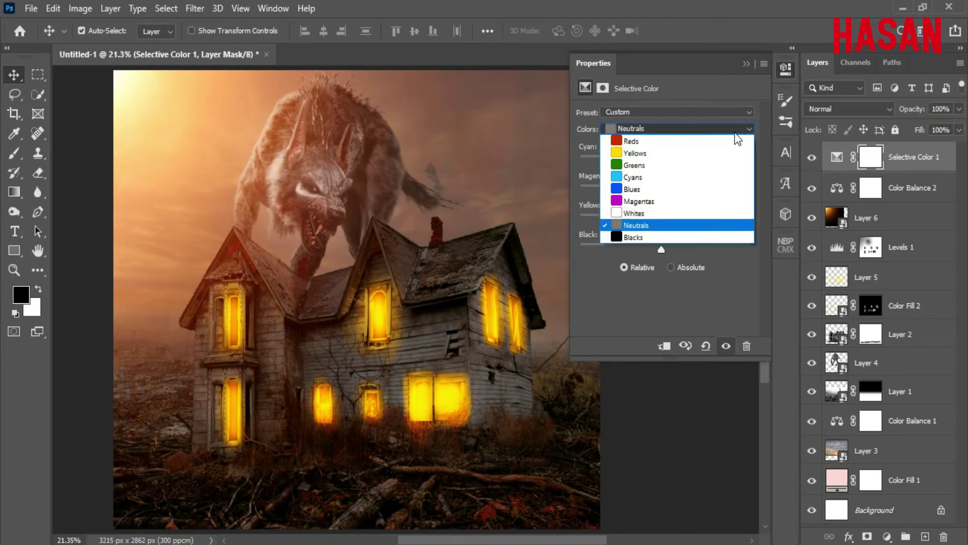
{"action": "left_click", "coordinate": [711, 211]}
{"action": "left_click_drag", "start_coordinate": [666, 162], "coordinate": [707, 161]}
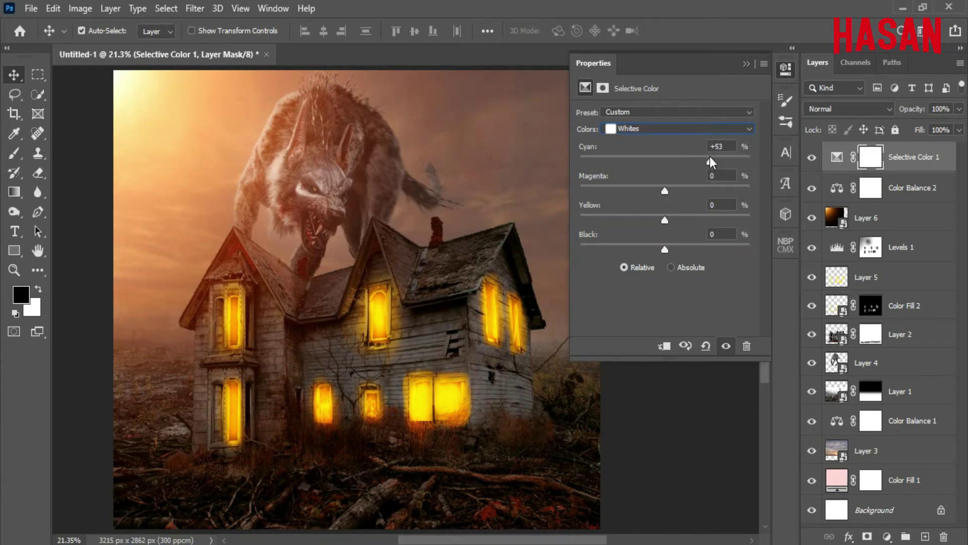
{"action": "mouse_move", "coordinate": [665, 191]}
{"action": "left_mouse_down"}
{"action": "mouse_move", "coordinate": [679, 190]}
{"action": "mouse_move", "coordinate": [583, 197]}
{"action": "left_mouse_up"}
{"action": "left_click_drag", "start_coordinate": [707, 161], "coordinate": [720, 162]}
{"action": "left_click_drag", "start_coordinate": [664, 221], "coordinate": [619, 220]}
{"action": "mouse_move", "coordinate": [664, 249]}
{"action": "left_mouse_down"}
{"action": "mouse_move", "coordinate": [619, 249]}
{"action": "mouse_move", "coordinate": [670, 271]}
{"action": "left_mouse_up"}
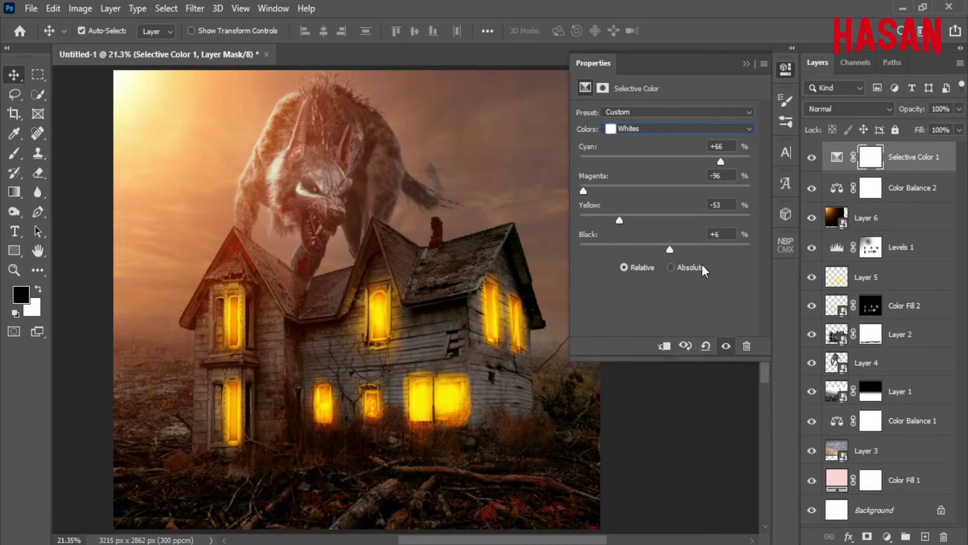
{"action": "left_click", "coordinate": [746, 66]}
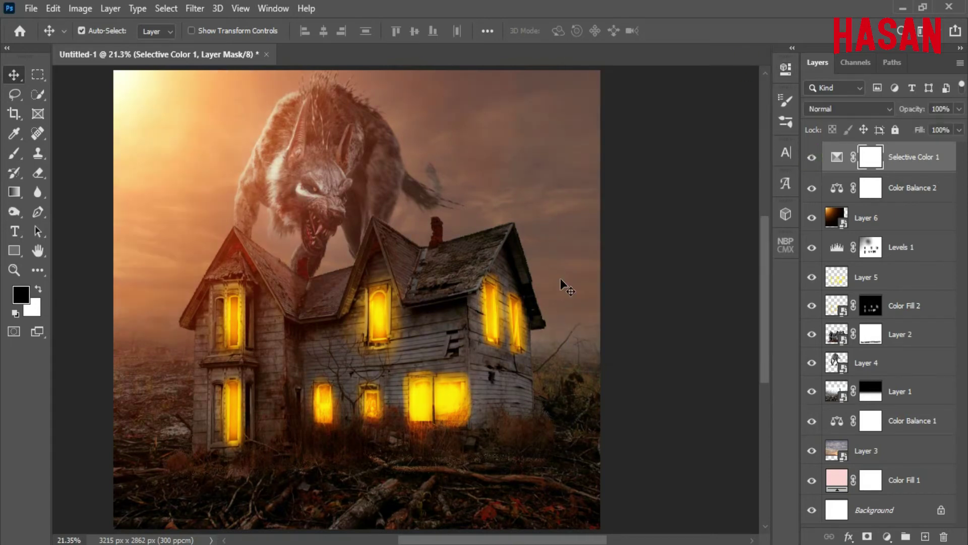
Step: Add a Color Lookup layer using Crisp_Warm.look at about 16% opacity
{"action": "left_click", "coordinate": [887, 536]}
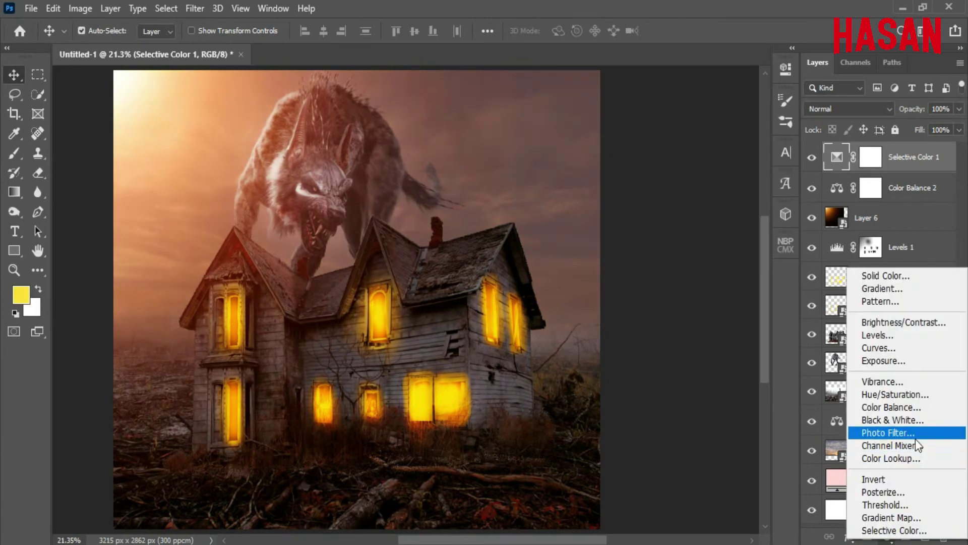
{"action": "left_click", "coordinate": [915, 459]}
{"action": "left_click", "coordinate": [726, 112]}
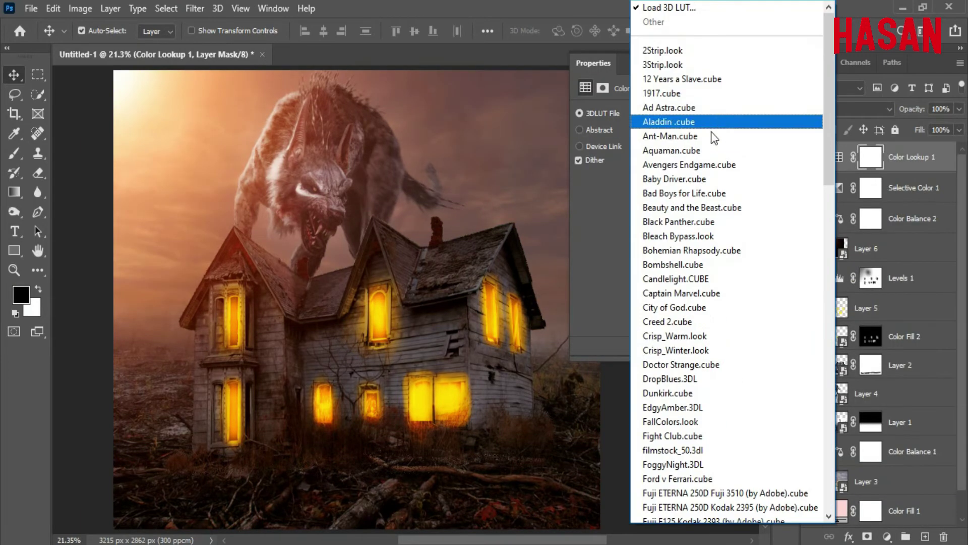
{"action": "left_click", "coordinate": [699, 335]}
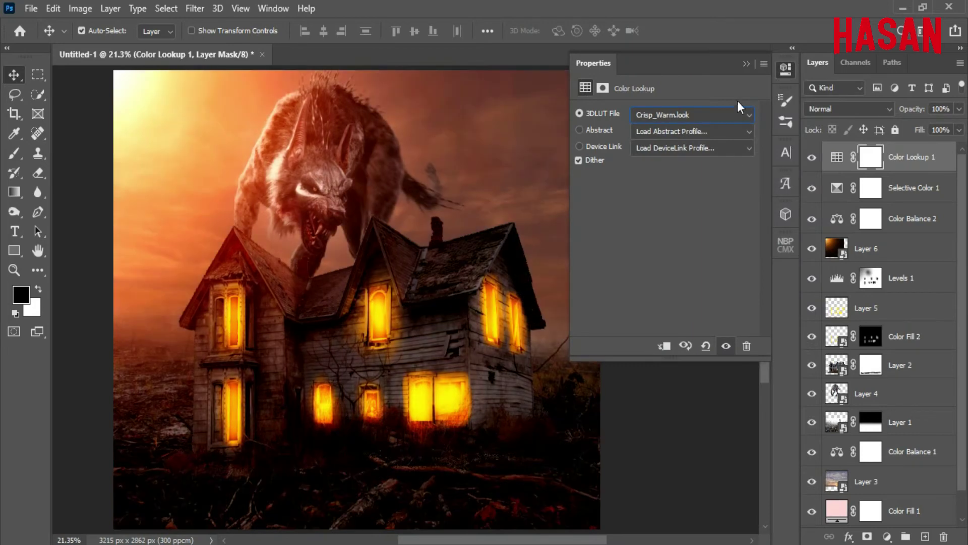
{"action": "left_click", "coordinate": [746, 65]}
{"action": "left_click_drag", "start_coordinate": [912, 109], "coordinate": [855, 121]}
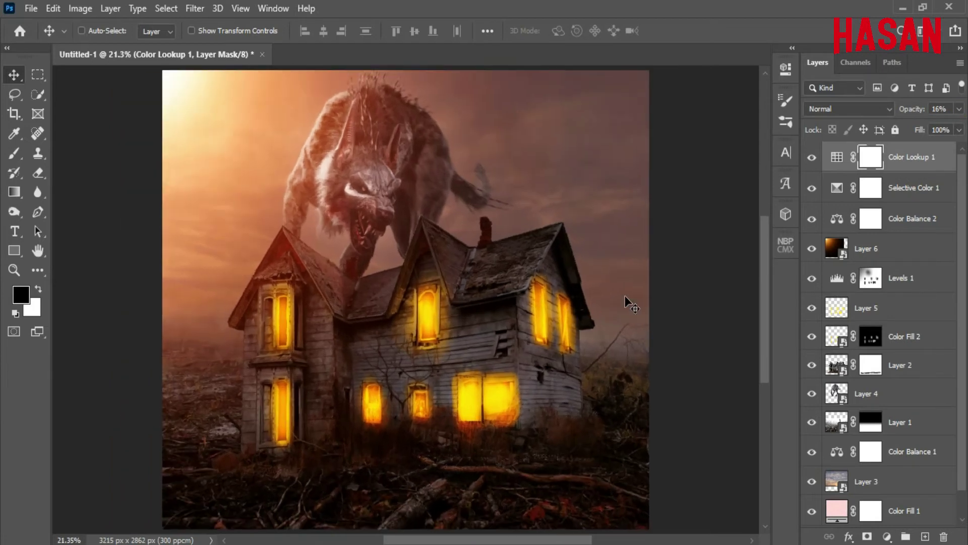
Step: Add a Levels layer with midtone 0.91 and invert its mask to hide it
{"action": "left_click", "coordinate": [887, 536]}
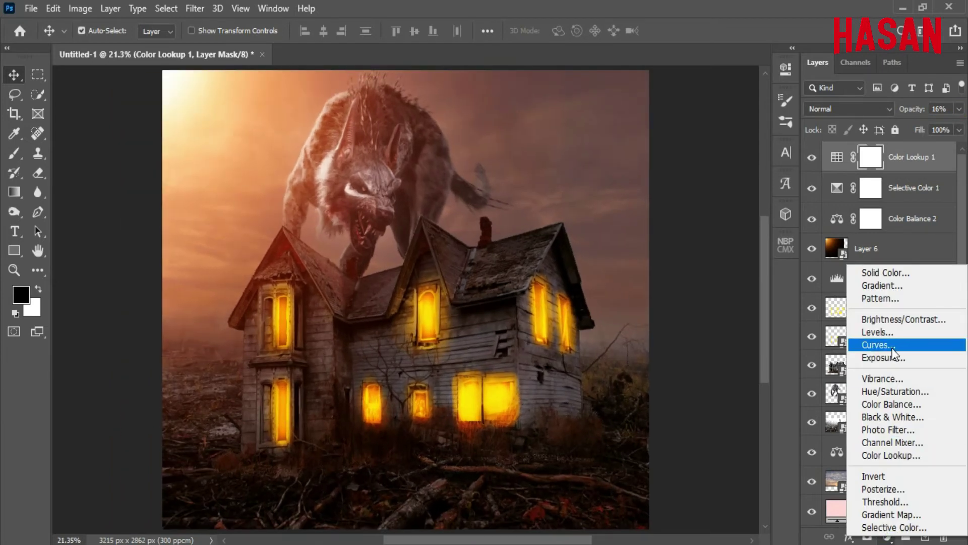
{"action": "left_click", "coordinate": [878, 331]}
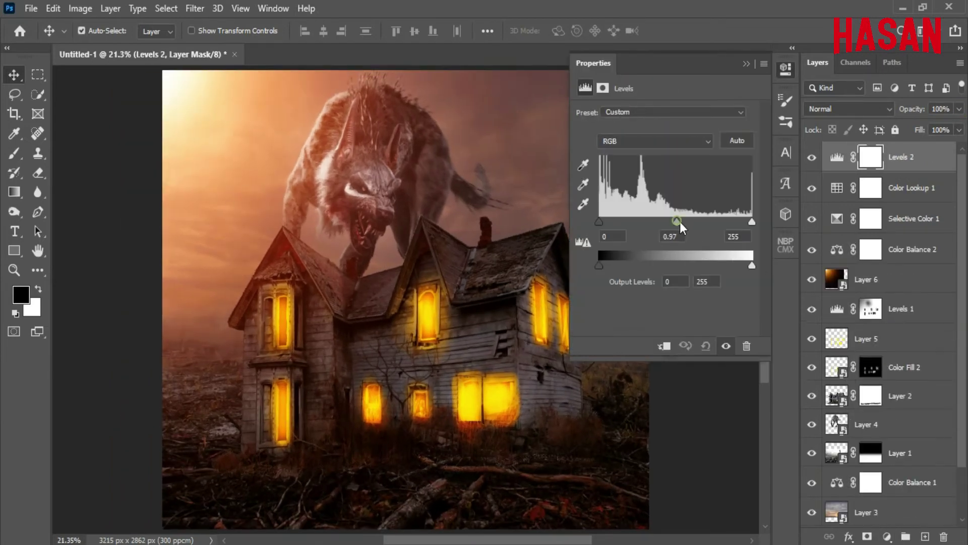
{"action": "left_click_drag", "start_coordinate": [675, 222], "coordinate": [682, 225]}
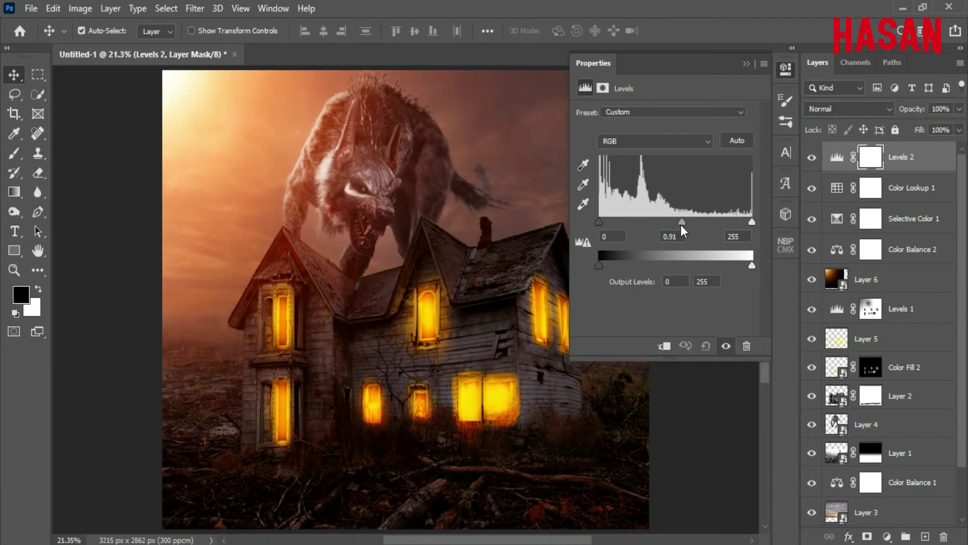
{"action": "left_click", "coordinate": [747, 63]}
{"action": "left_click", "coordinate": [786, 69]}
{"action": "left_click", "coordinate": [710, 288]}
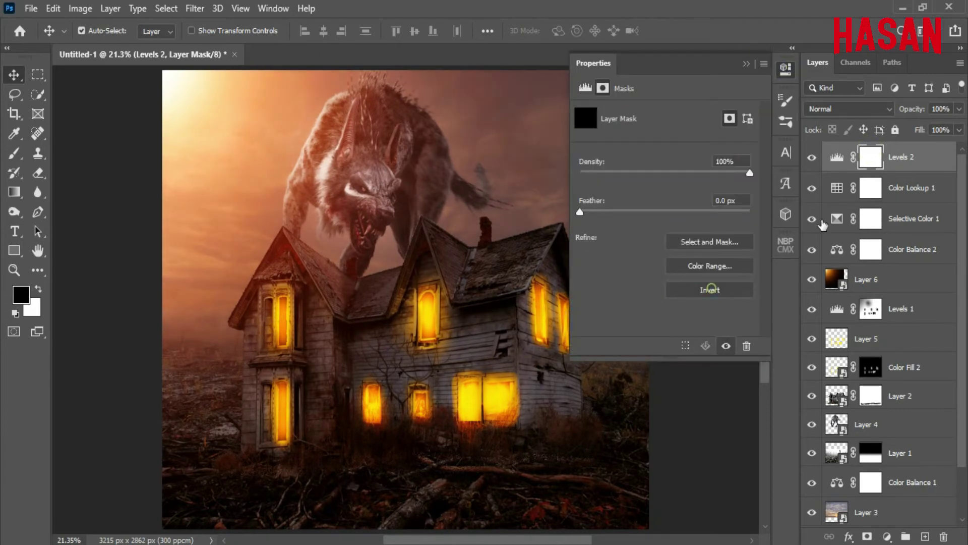
{"action": "left_click", "coordinate": [765, 53]}
Step: Paint two white fade-to-transparent gradients into the Levels 2 mask to reveal the darkening
{"action": "left_click", "coordinate": [14, 192]}
{"action": "left_click", "coordinate": [60, 191]}
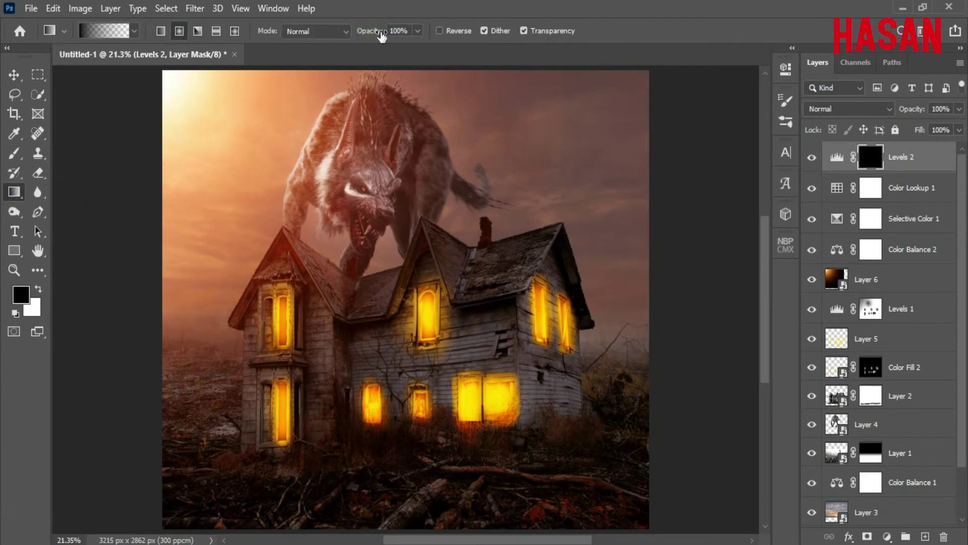
{"action": "left_click_drag", "start_coordinate": [379, 30], "coordinate": [504, 32]}
{"action": "key", "text": "x"}
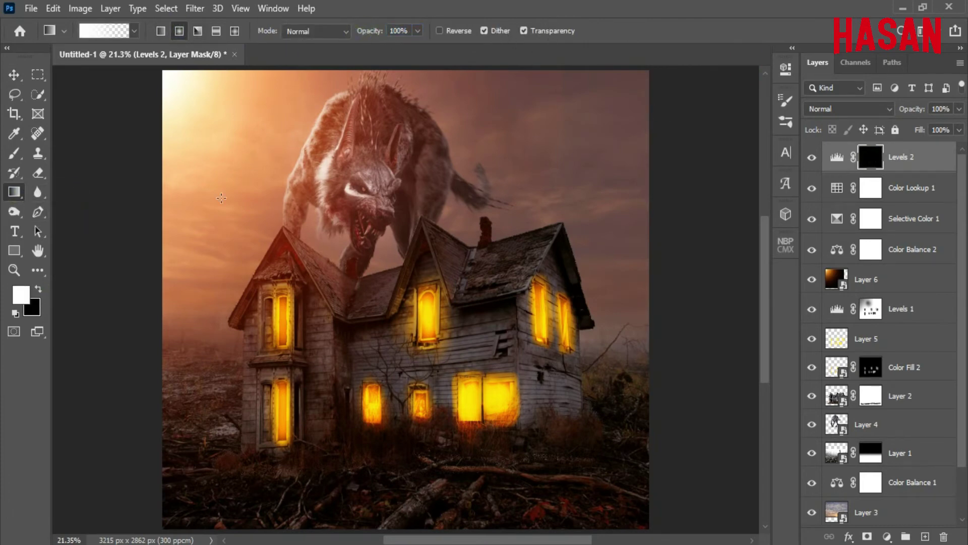
{"action": "mouse_move", "coordinate": [196, 86]}
{"action": "left_mouse_down"}
{"action": "mouse_move", "coordinate": [367, 250]}
{"action": "mouse_move", "coordinate": [468, 315]}
{"action": "left_mouse_up"}
{"action": "left_click_drag", "start_coordinate": [268, 129], "coordinate": [511, 316]}
Step: Add a Brightness/Contrast layer with Brightness about 70 and Contrast 39
{"action": "key", "text": "v"}
{"action": "left_click", "coordinate": [887, 537]}
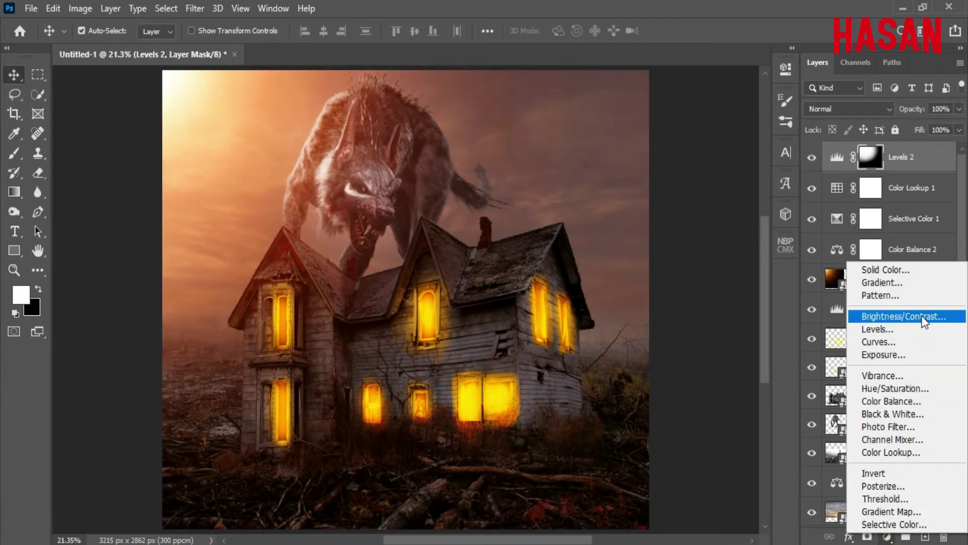
{"action": "left_click", "coordinate": [878, 331]}
{"action": "left_click_drag", "start_coordinate": [665, 155], "coordinate": [704, 154]}
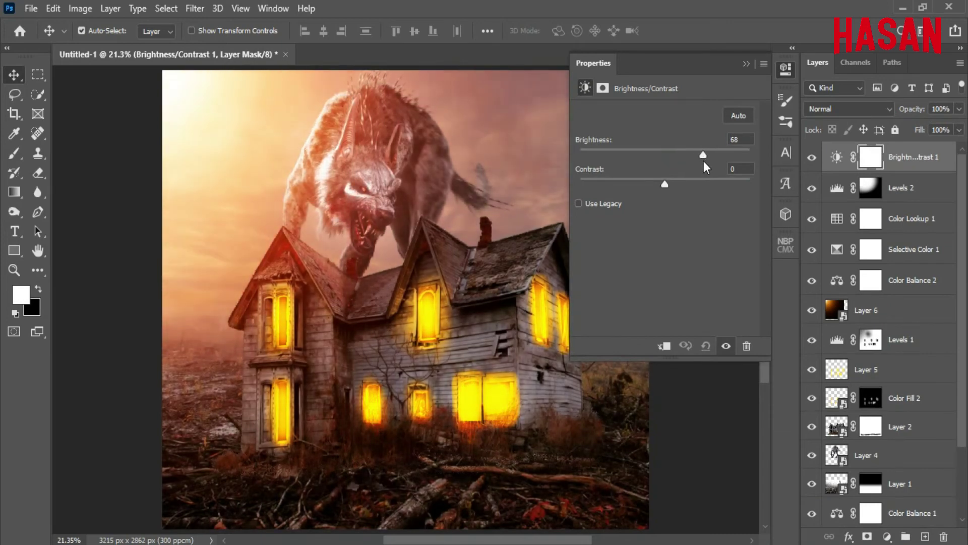
{"action": "left_click_drag", "start_coordinate": [665, 184], "coordinate": [698, 185]}
Step: Invert the Brightness/Contrast mask and set the Gradient tool to about 21% opacity
{"action": "left_click", "coordinate": [871, 157]}
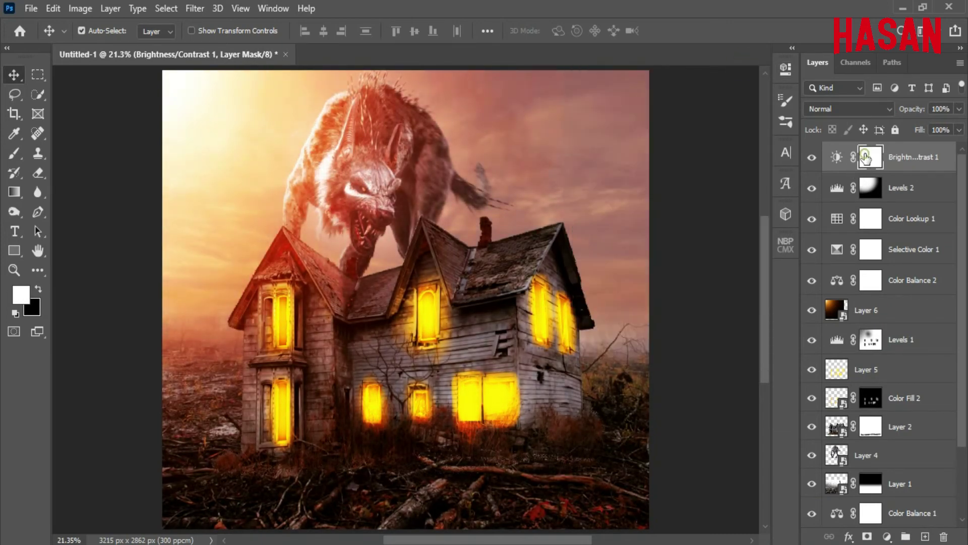
{"action": "left_click", "coordinate": [710, 289]}
{"action": "left_click", "coordinate": [746, 63]}
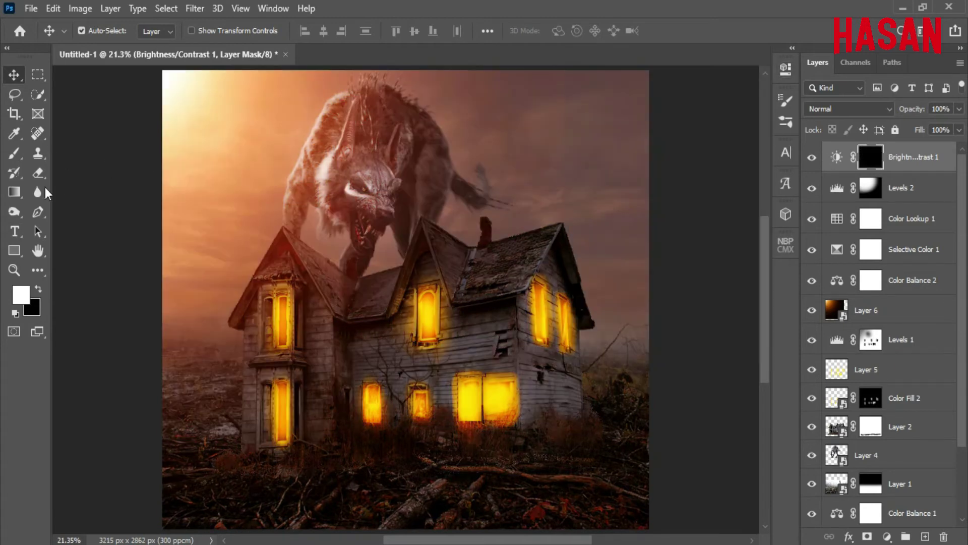
{"action": "right_click", "coordinate": [15, 193]}
{"action": "left_click", "coordinate": [71, 192]}
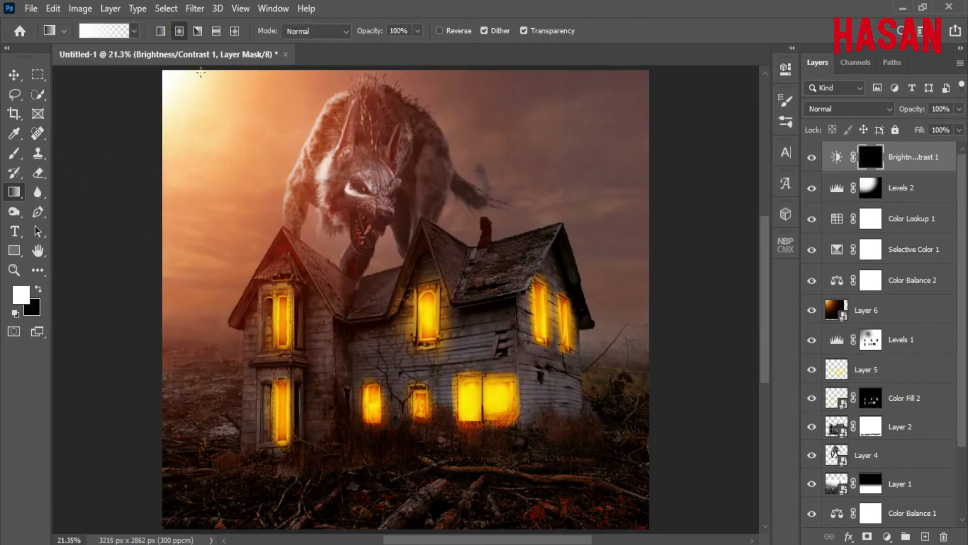
{"action": "left_click_drag", "start_coordinate": [365, 29], "coordinate": [311, 33]}
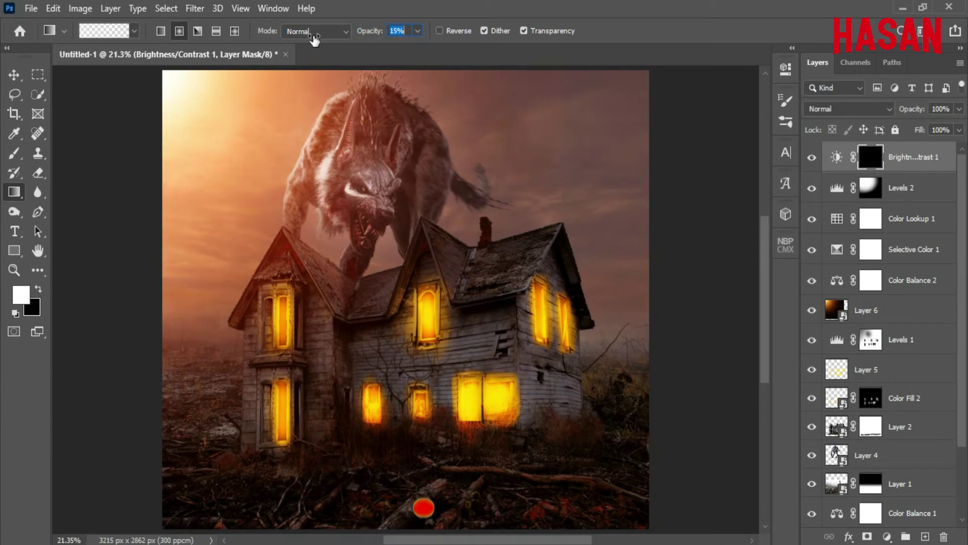
{"action": "type", "text": "21"}
Step: Zoom out to the whole image and select Layer 6 with the Move tool
{"action": "key", "text": "ctrl+minus"}
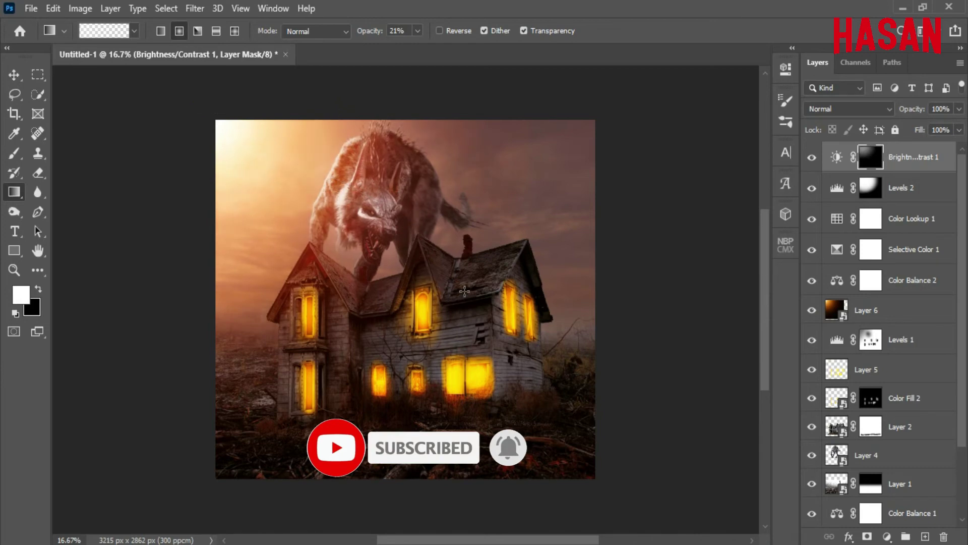
{"action": "key", "text": "v"}
{"action": "left_click", "coordinate": [884, 310]}
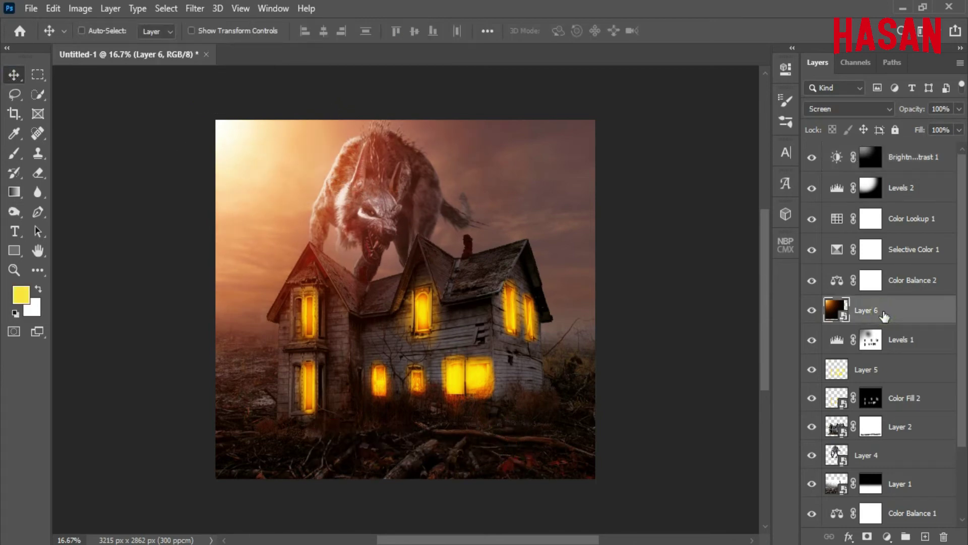
Step: Transform Layer 6, moving its content up and to the left
{"action": "key", "text": "ctrl+t"}
{"action": "mouse_move", "coordinate": [339, 192]}
{"action": "left_mouse_down"}
{"action": "mouse_move", "coordinate": [331, 174]}
{"action": "mouse_move", "coordinate": [374, 178]}
{"action": "left_mouse_up"}
{"action": "left_click", "coordinate": [678, 32]}
{"action": "key", "text": "ctrl+0"}
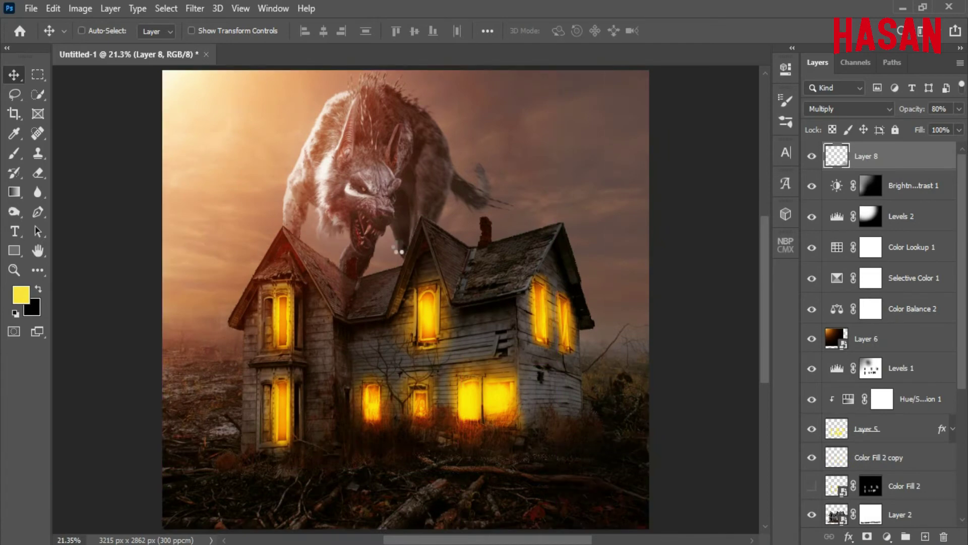
Step: Stamp all visible layers into Layer 9 and convert it to a smart object
{"action": "key", "text": "ctrl+shift+alt+e"}
{"action": "right_click", "coordinate": [902, 156]}
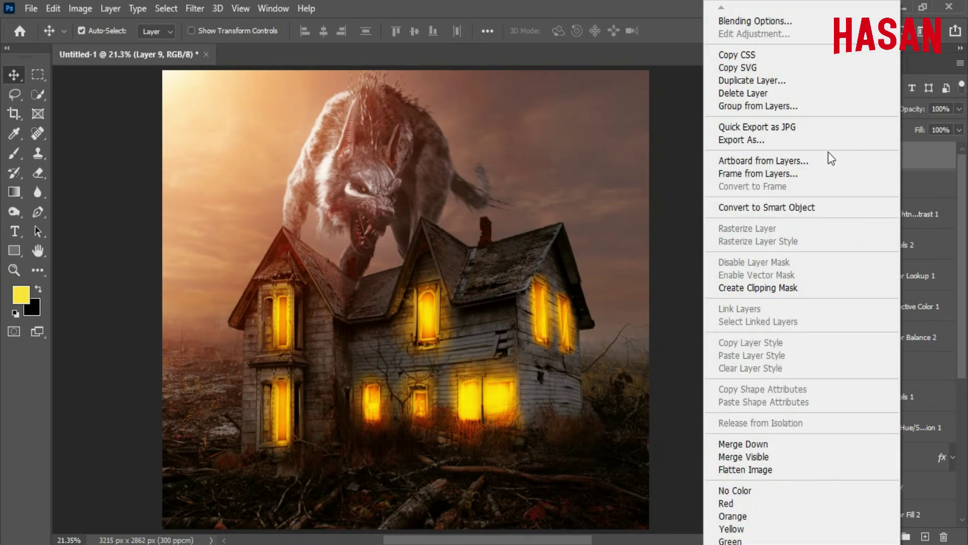
{"action": "left_click", "coordinate": [783, 208]}
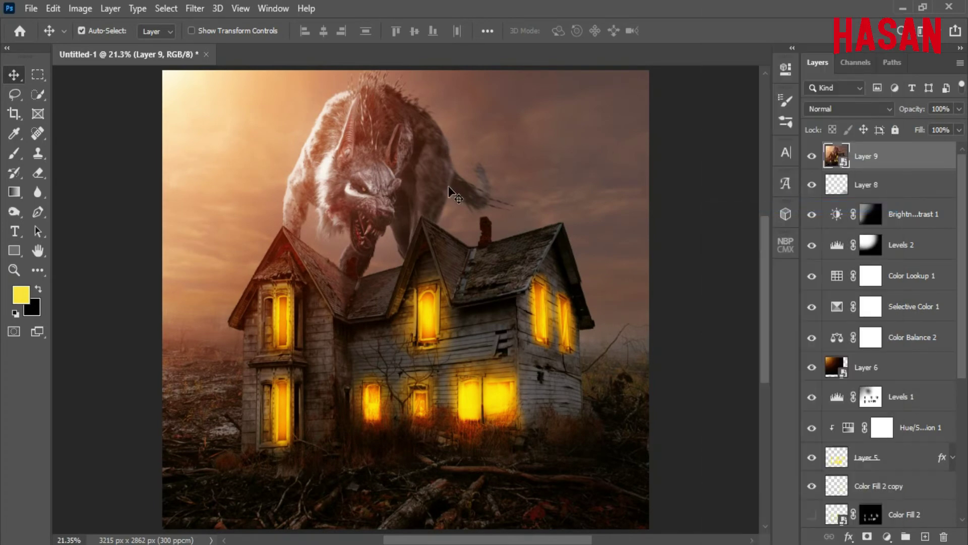
{"action": "left_click", "coordinate": [194, 9]}
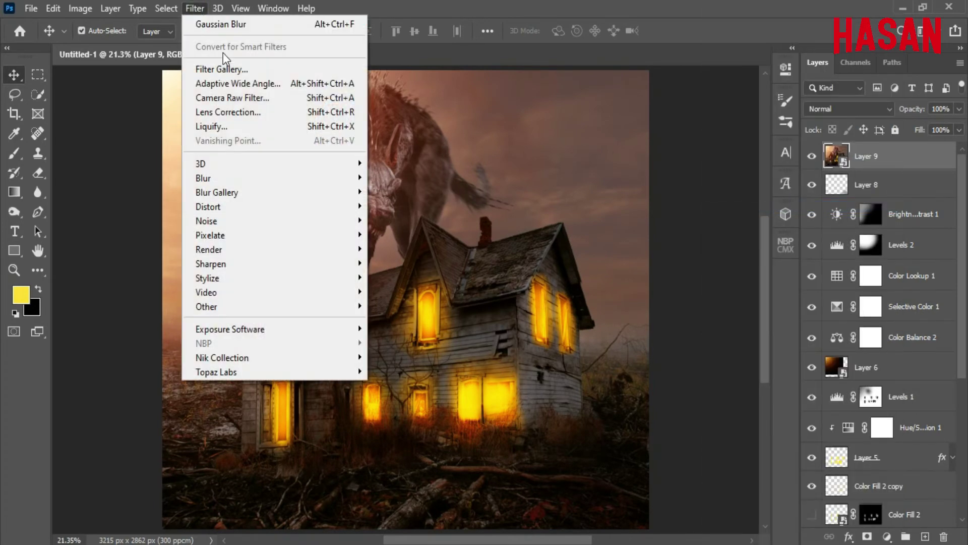
Step: In Camera Raw Basic, set Temp +2, Tint -3, Exposure -0.05, Contrast +10, Whites +36, Blacks -8
{"action": "left_click", "coordinate": [283, 100]}
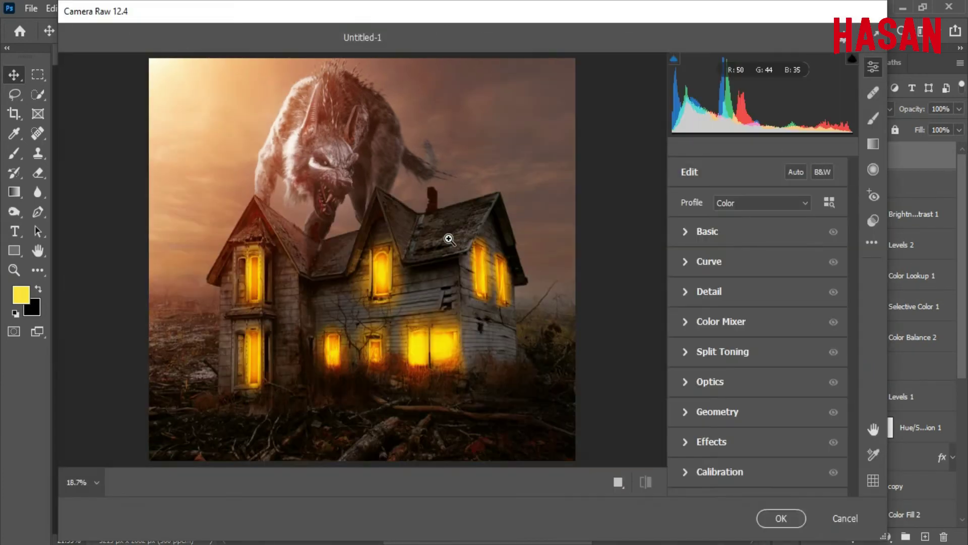
{"action": "left_click", "coordinate": [688, 229]}
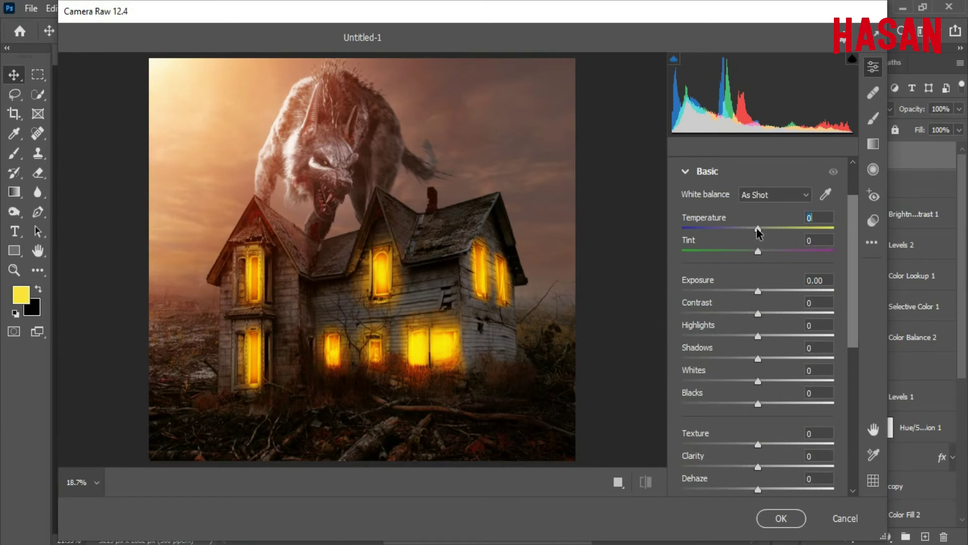
{"action": "left_click_drag", "start_coordinate": [758, 228], "coordinate": [755, 251]}
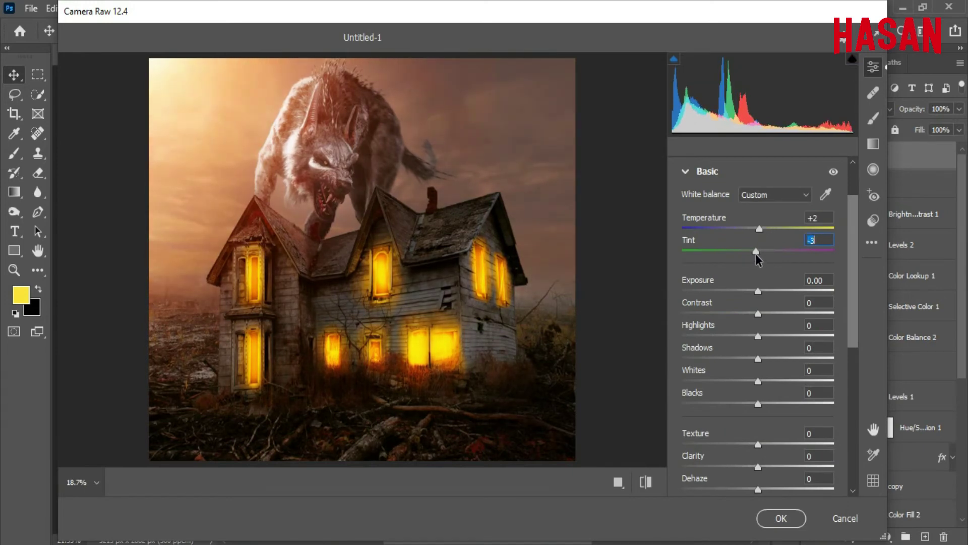
{"action": "left_click_drag", "start_coordinate": [855, 226], "coordinate": [854, 245]}
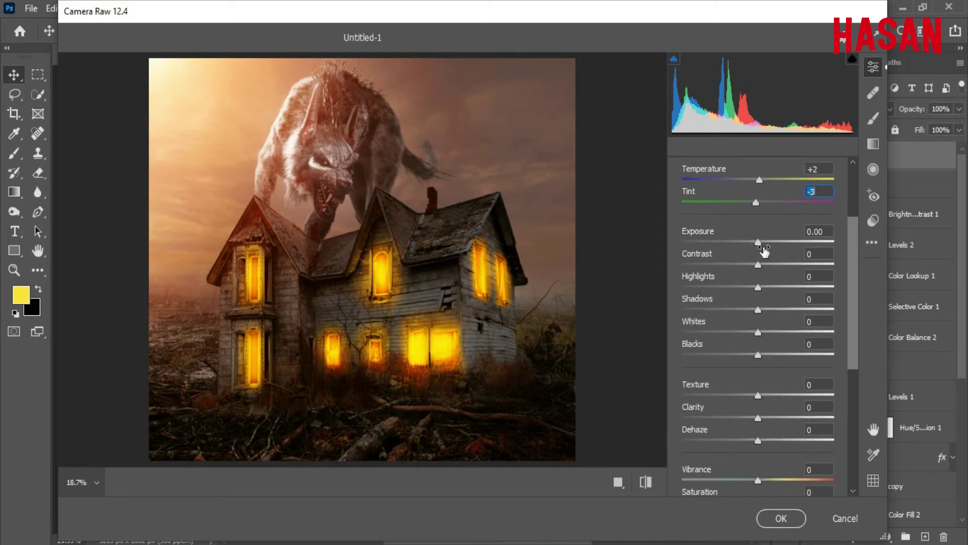
{"action": "mouse_move", "coordinate": [758, 242]}
{"action": "left_mouse_down"}
{"action": "mouse_move", "coordinate": [777, 287]}
{"action": "mouse_move", "coordinate": [737, 286]}
{"action": "mouse_move", "coordinate": [763, 291]}
{"action": "mouse_move", "coordinate": [759, 310]}
{"action": "mouse_move", "coordinate": [784, 332]}
{"action": "mouse_move", "coordinate": [752, 354]}
{"action": "left_mouse_up"}
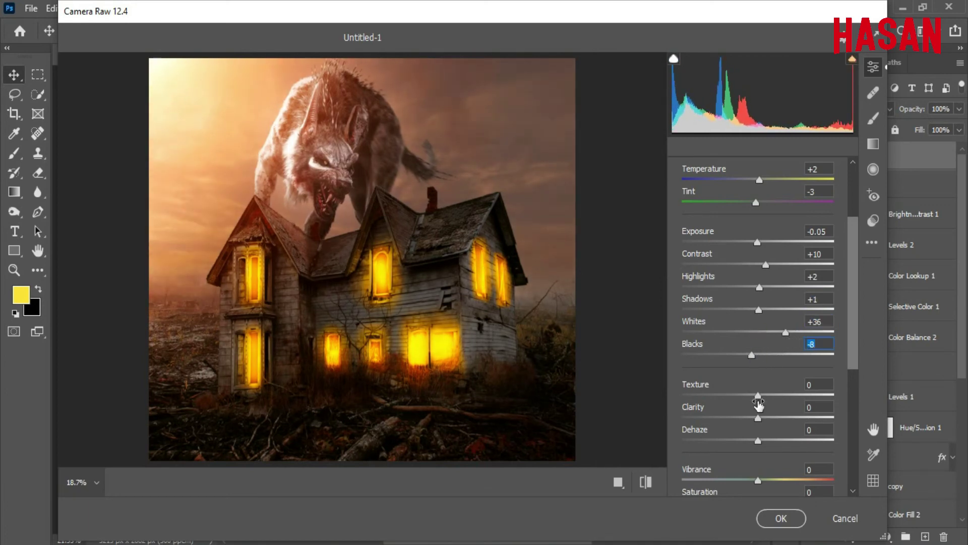
Step: Set Texture +9, Clarity +14, Vibrance +9 and Saturation +2
{"action": "mouse_move", "coordinate": [758, 417]}
{"action": "left_mouse_down"}
{"action": "mouse_move", "coordinate": [765, 395]}
{"action": "mouse_move", "coordinate": [768, 418]}
{"action": "left_mouse_up"}
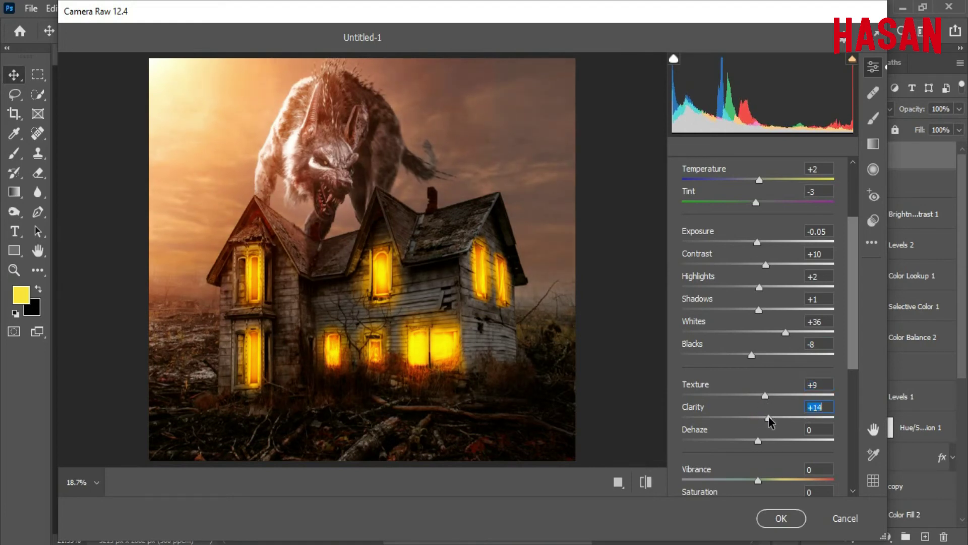
{"action": "scroll", "coordinate": [850, 342], "scroll_direction": "down", "scroll_amount": 3}
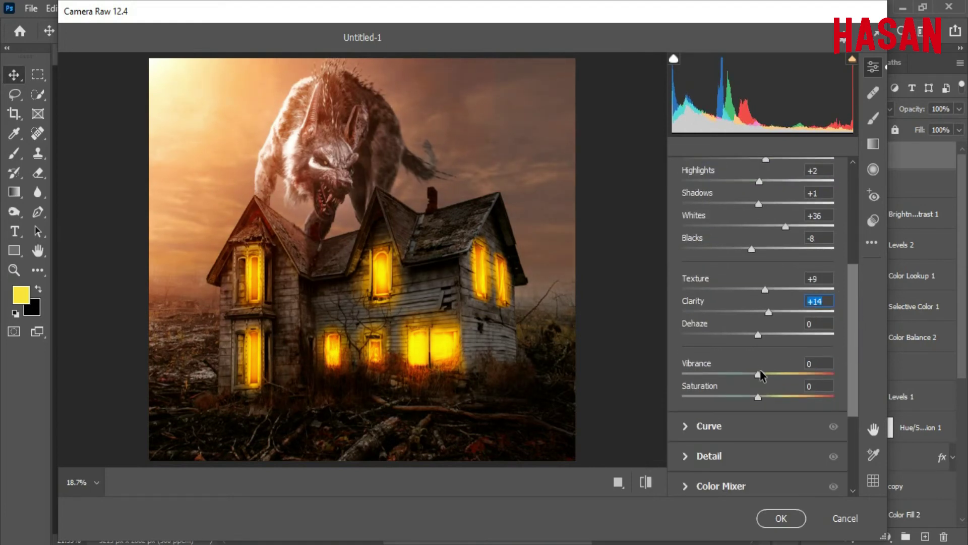
{"action": "left_click_drag", "start_coordinate": [759, 373], "coordinate": [751, 383]}
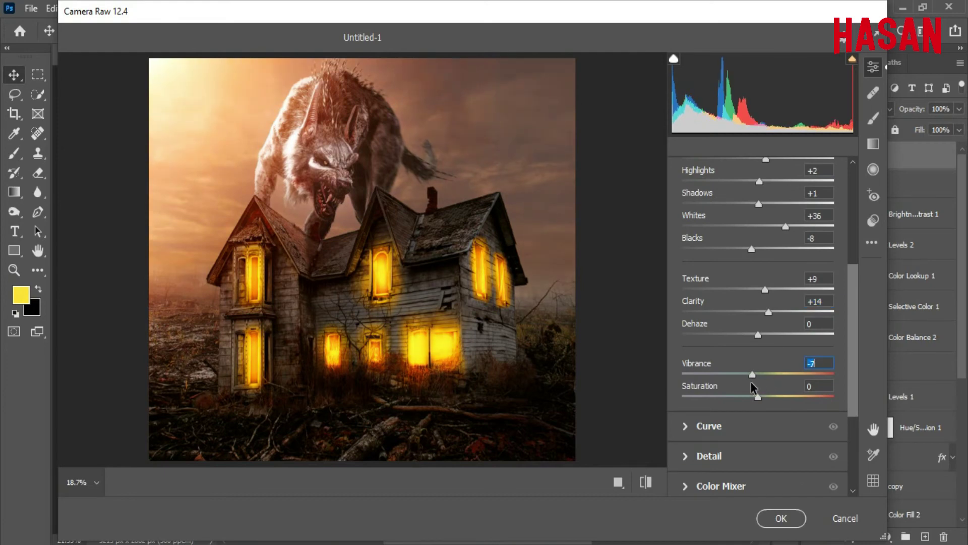
{"action": "left_click_drag", "start_coordinate": [752, 382], "coordinate": [764, 382]}
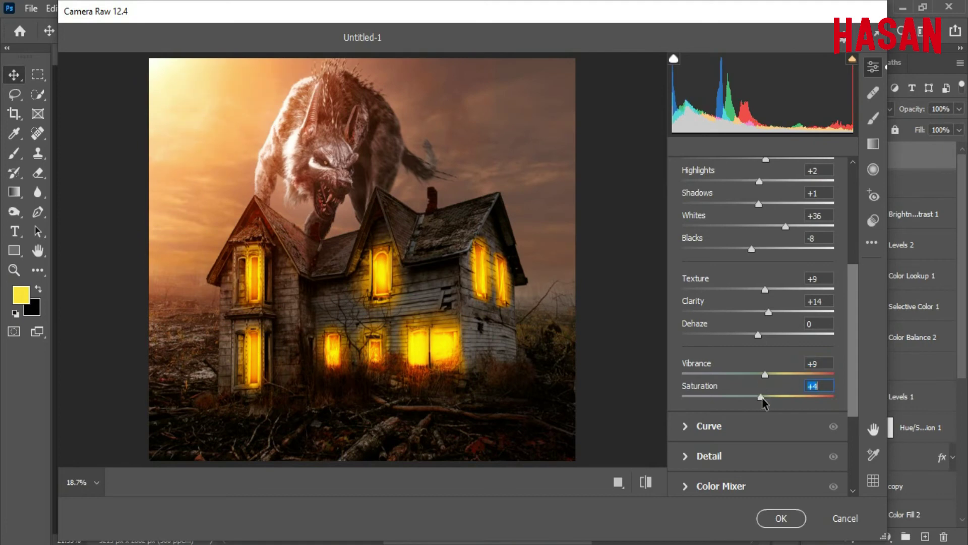
{"action": "left_click_drag", "start_coordinate": [760, 398], "coordinate": [760, 396]}
{"action": "scroll", "coordinate": [860, 337], "scroll_direction": "down", "scroll_amount": 2}
{"action": "scroll", "coordinate": [860, 353], "scroll_direction": "down", "scroll_amount": 2}
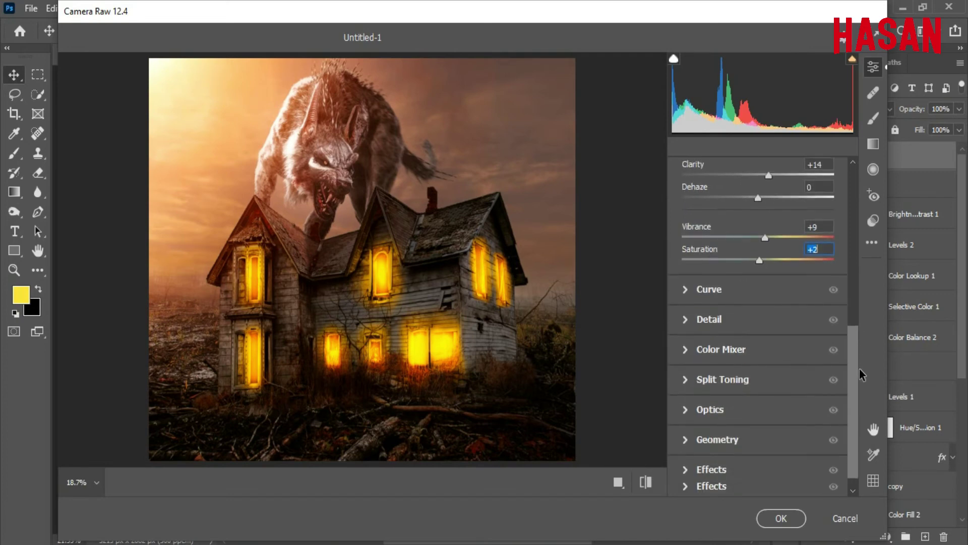
Step: In Color Mixer, set luminance Oranges +14, Yellows +13 and saturation Yellows +9, Oranges +7
{"action": "left_click", "coordinate": [683, 345]}
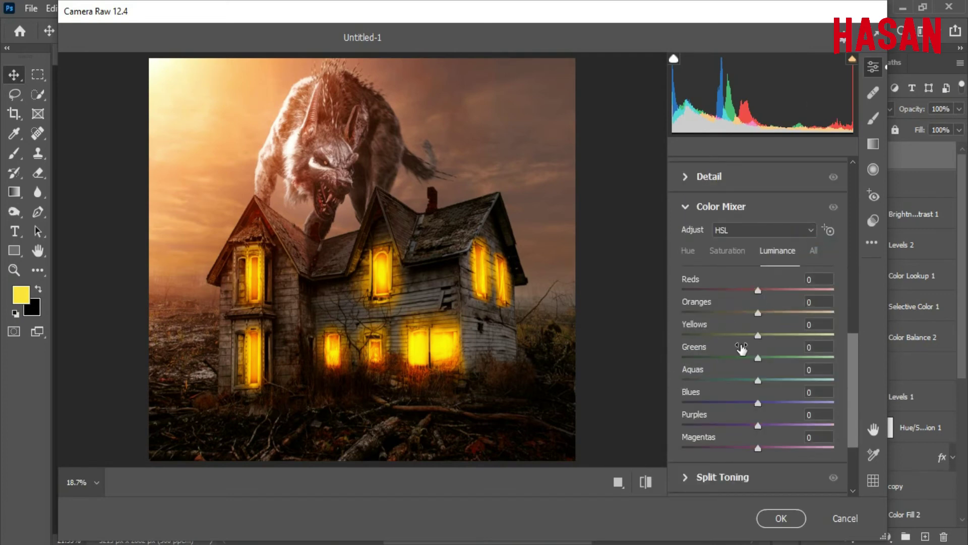
{"action": "mouse_move", "coordinate": [758, 335]}
{"action": "left_mouse_down"}
{"action": "mouse_move", "coordinate": [808, 336]}
{"action": "mouse_move", "coordinate": [750, 332]}
{"action": "mouse_move", "coordinate": [761, 335]}
{"action": "left_mouse_up"}
{"action": "mouse_move", "coordinate": [765, 335]}
{"action": "left_mouse_down"}
{"action": "mouse_move", "coordinate": [754, 313]}
{"action": "mouse_move", "coordinate": [767, 316]}
{"action": "mouse_move", "coordinate": [745, 315]}
{"action": "mouse_move", "coordinate": [767, 314]}
{"action": "left_mouse_up"}
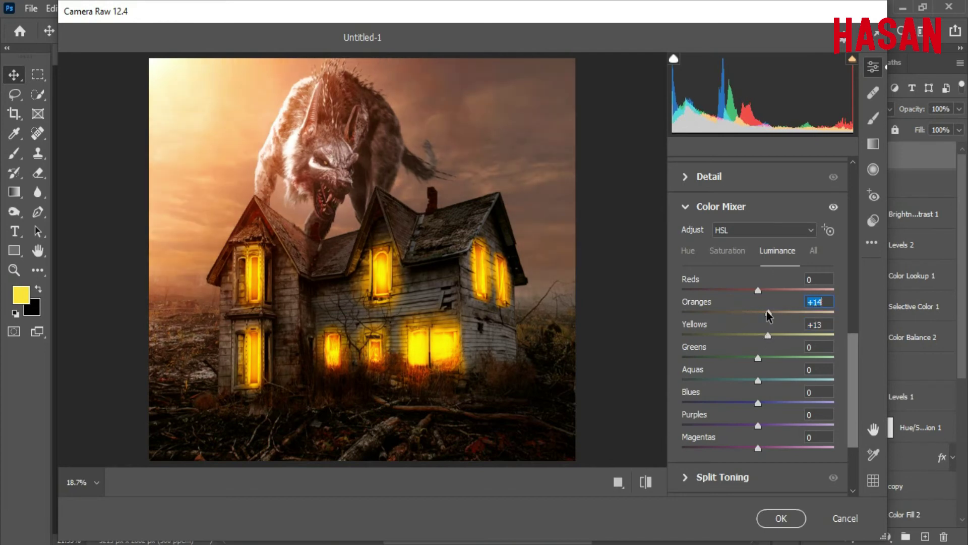
{"action": "left_click", "coordinate": [730, 250]}
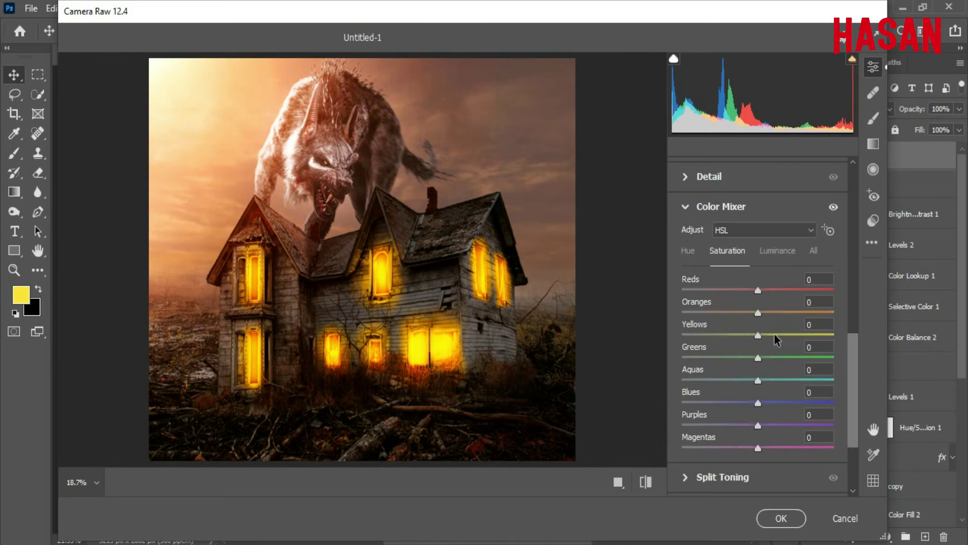
{"action": "mouse_move", "coordinate": [758, 335]}
{"action": "left_mouse_down"}
{"action": "mouse_move", "coordinate": [782, 344]}
{"action": "mouse_move", "coordinate": [766, 348]}
{"action": "left_mouse_up"}
{"action": "left_click_drag", "start_coordinate": [758, 312], "coordinate": [758, 313]}
{"action": "left_click", "coordinate": [686, 207]}
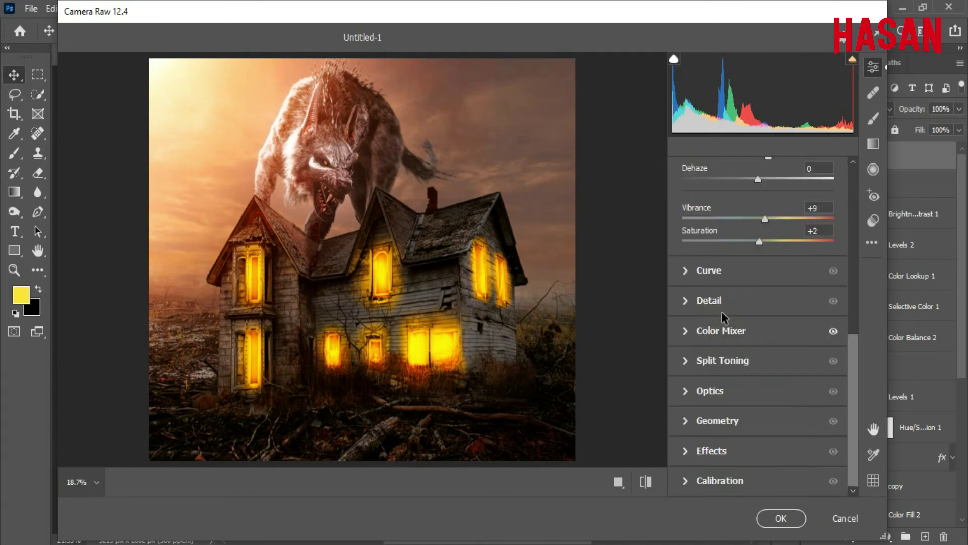
Step: Split-tone highlights to Hue 47/Saturation 17 and shadows to Hue 341/Saturation 4
{"action": "left_click", "coordinate": [681, 363]}
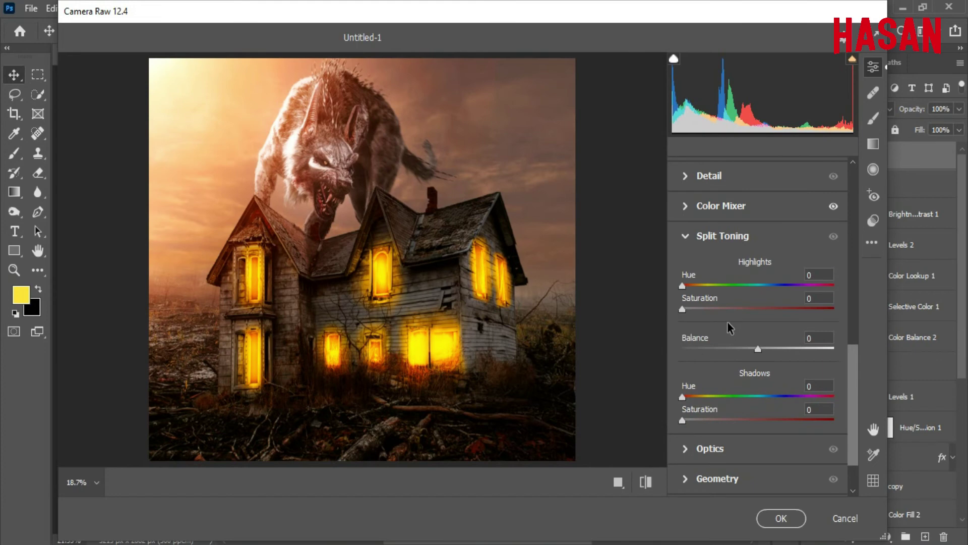
{"action": "mouse_move", "coordinate": [684, 286]}
{"action": "left_mouse_down"}
{"action": "mouse_move", "coordinate": [707, 286]}
{"action": "mouse_move", "coordinate": [711, 309]}
{"action": "mouse_move", "coordinate": [701, 285]}
{"action": "left_mouse_up"}
{"action": "key", "text": "Down"}
{"action": "key", "text": "Down"}
{"action": "key", "text": "Down"}
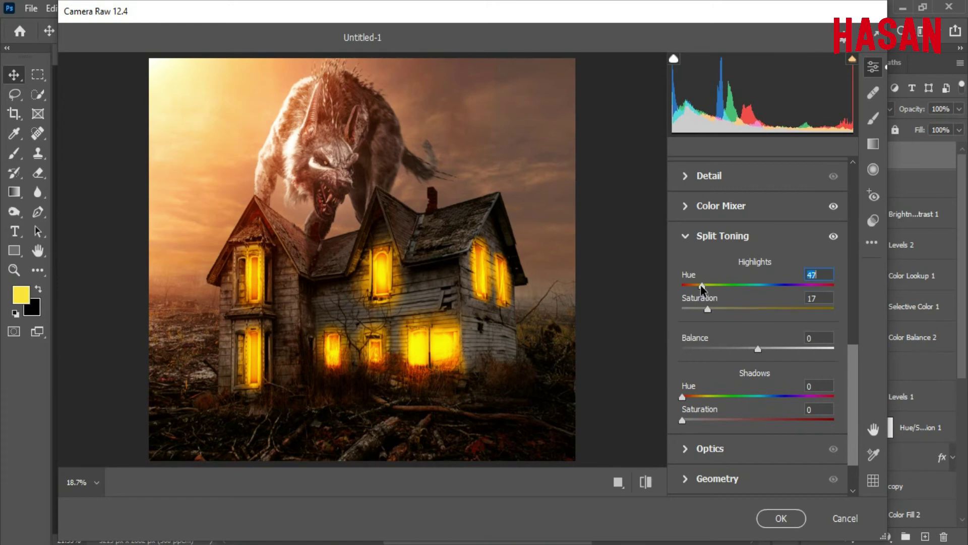
{"action": "scroll", "coordinate": [702, 288], "scroll_direction": "down", "scroll_amount": 2}
{"action": "mouse_move", "coordinate": [683, 360]}
{"action": "left_mouse_down"}
{"action": "mouse_move", "coordinate": [710, 360]}
{"action": "mouse_move", "coordinate": [684, 384]}
{"action": "mouse_move", "coordinate": [823, 360]}
{"action": "left_mouse_up"}
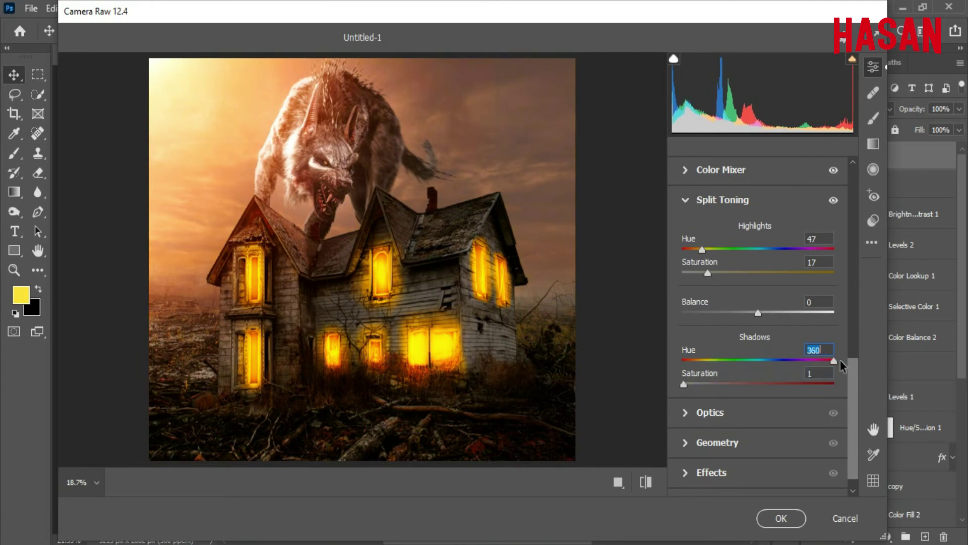
{"action": "left_click_drag", "start_coordinate": [684, 384], "coordinate": [689, 389]}
{"action": "left_click_drag", "start_coordinate": [832, 359], "coordinate": [826, 362]}
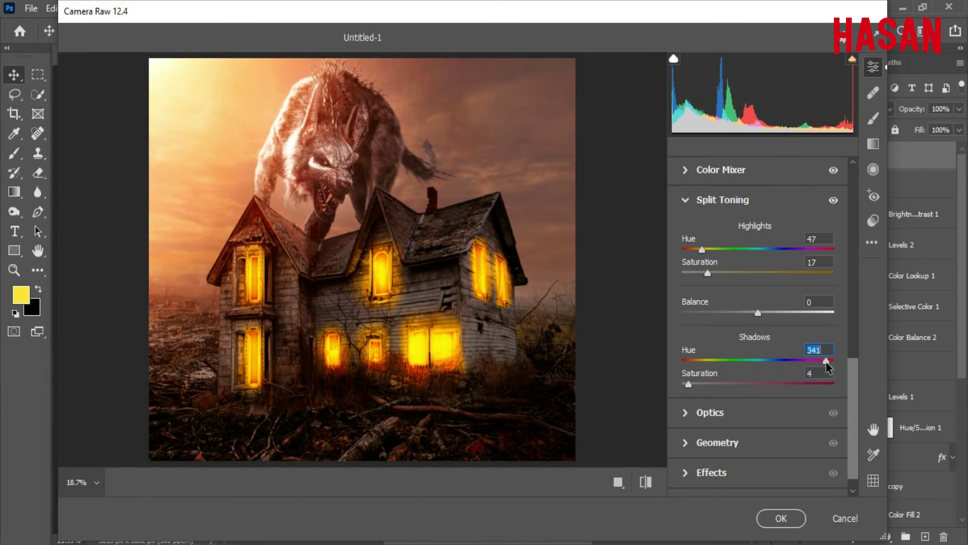
Step: Add a -8 vignette in Effects and apply the Camera Raw grade
{"action": "scroll", "coordinate": [752, 354], "scroll_direction": "down", "scroll_amount": 1}
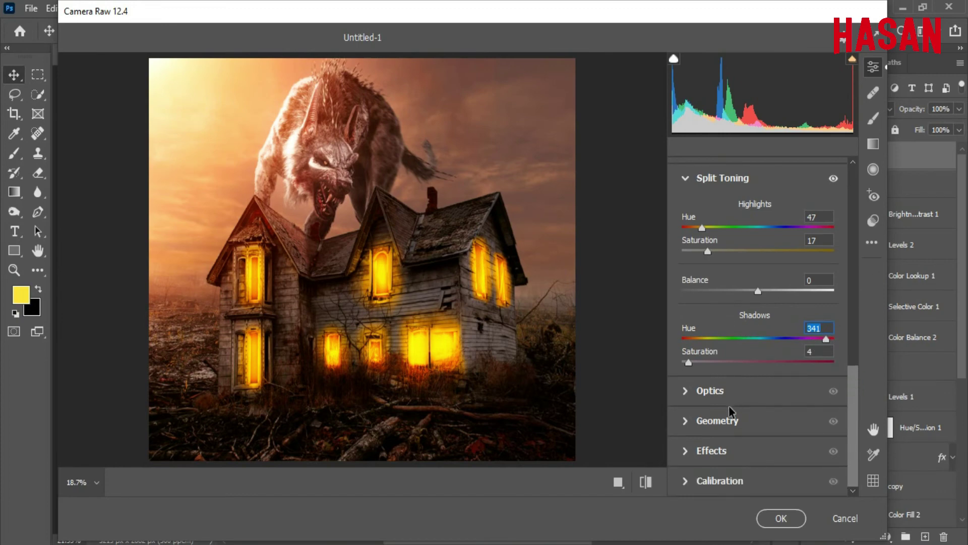
{"action": "left_click", "coordinate": [684, 451]}
{"action": "left_click_drag", "start_coordinate": [761, 452], "coordinate": [752, 450]}
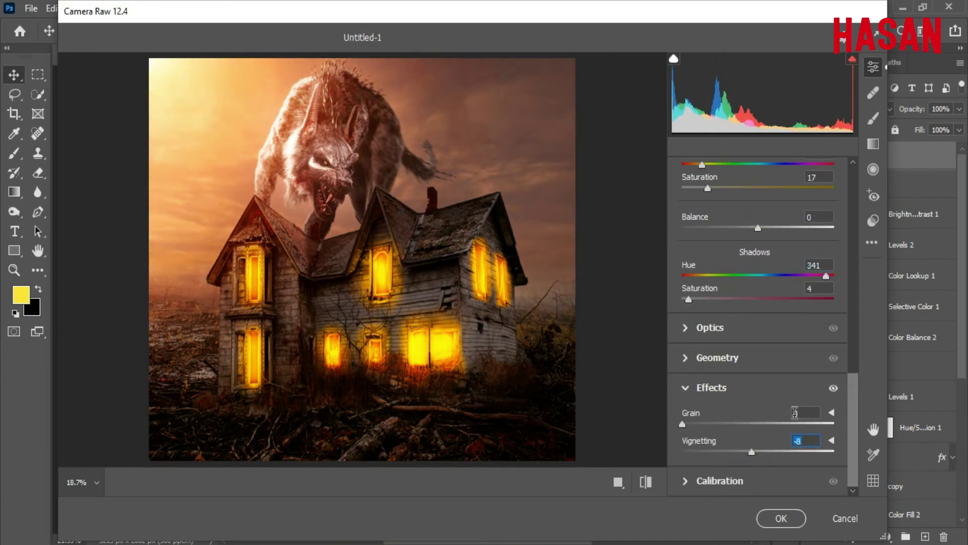
{"action": "left_click", "coordinate": [764, 386]}
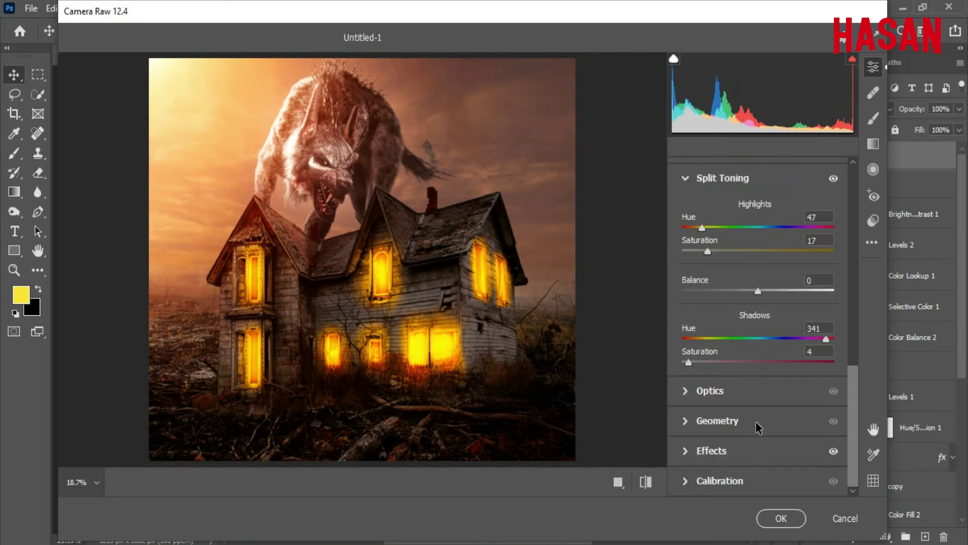
{"action": "left_click", "coordinate": [781, 517]}
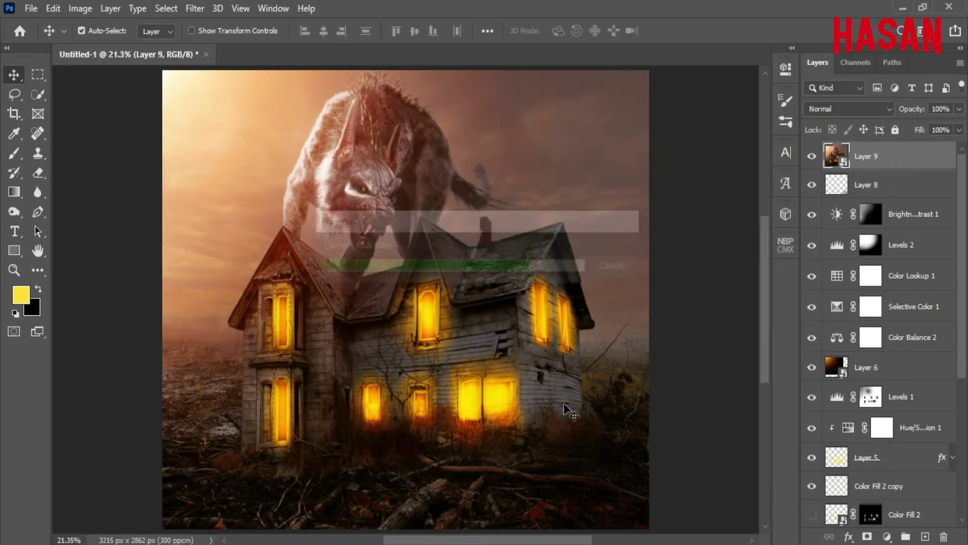
Step: Lower Layer 9's opacity to 90%
{"action": "left_click", "coordinate": [953, 159]}
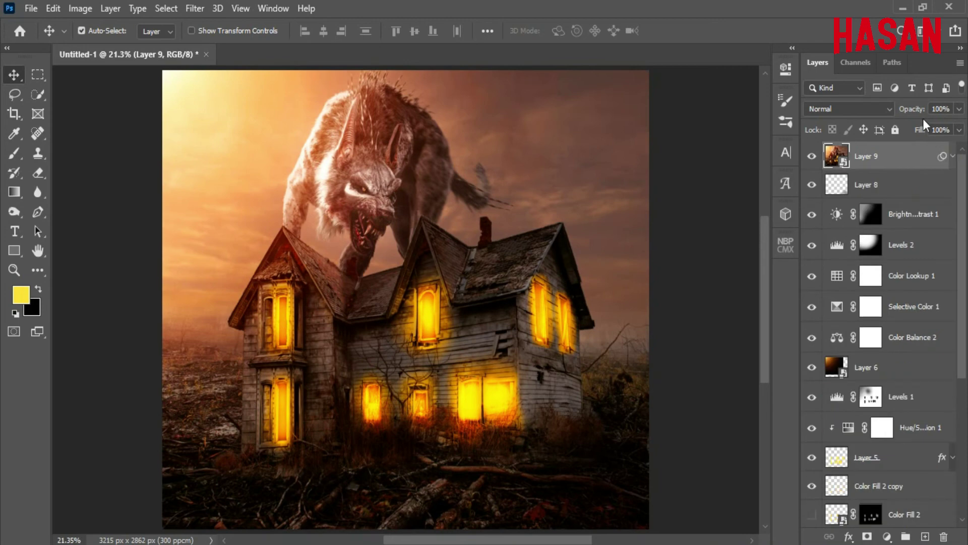
{"action": "left_click_drag", "start_coordinate": [917, 112], "coordinate": [909, 115]}
{"action": "key", "text": "ctrl"}
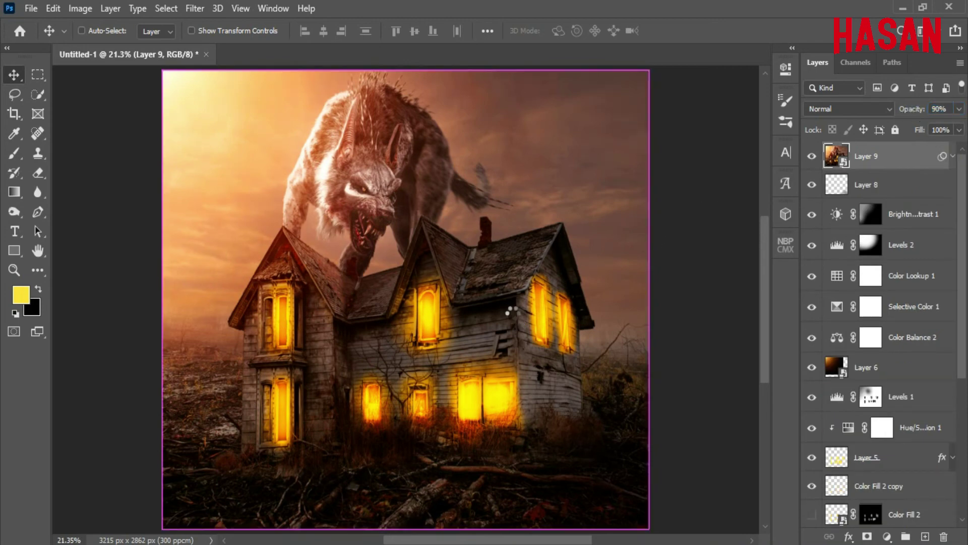
Step: Stamp the visible image into Layer 10, convert it to a smart object and duplicate it
{"action": "key", "text": "ctrl+shift+alt+n"}
{"action": "key", "text": "ctrl+shift+alt+e"}
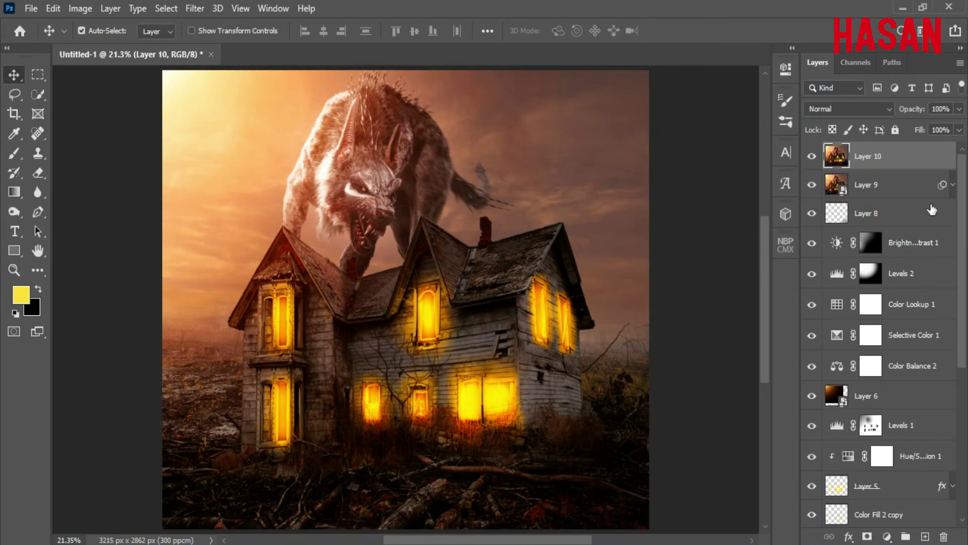
{"action": "right_click", "coordinate": [926, 161]}
{"action": "left_click", "coordinate": [817, 207]}
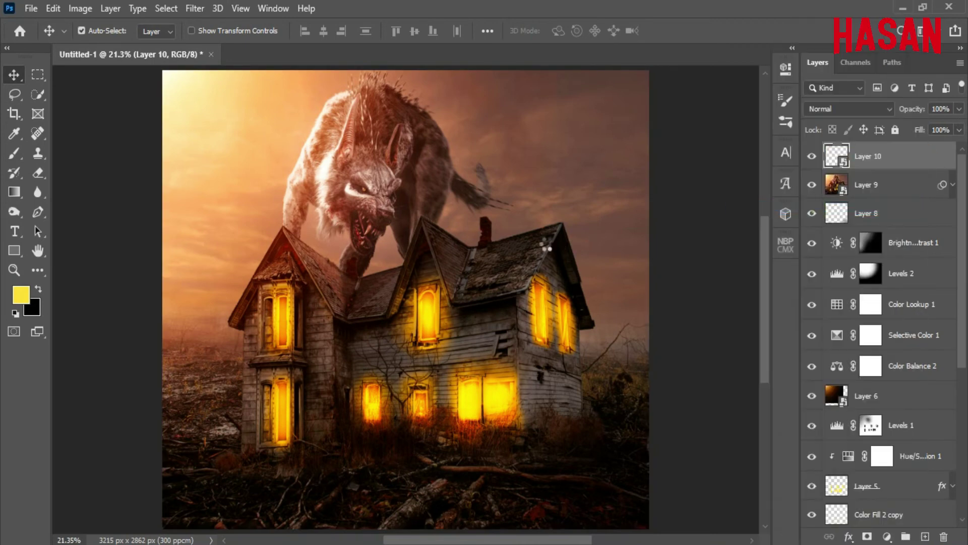
{"action": "key", "text": "ctrl"}
{"action": "key", "text": "ctrl+j"}
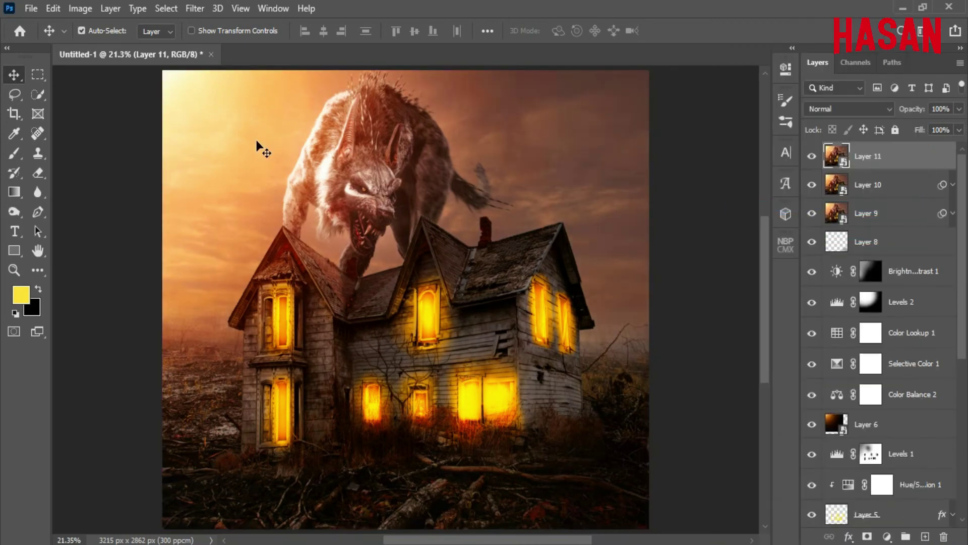
Step: Reset colours to default black and white and launch Nik Collection's Color Efex Pro 4
{"action": "left_click", "coordinate": [195, 9]}
{"action": "left_click", "coordinate": [192, 13]}
{"action": "key", "text": "d"}
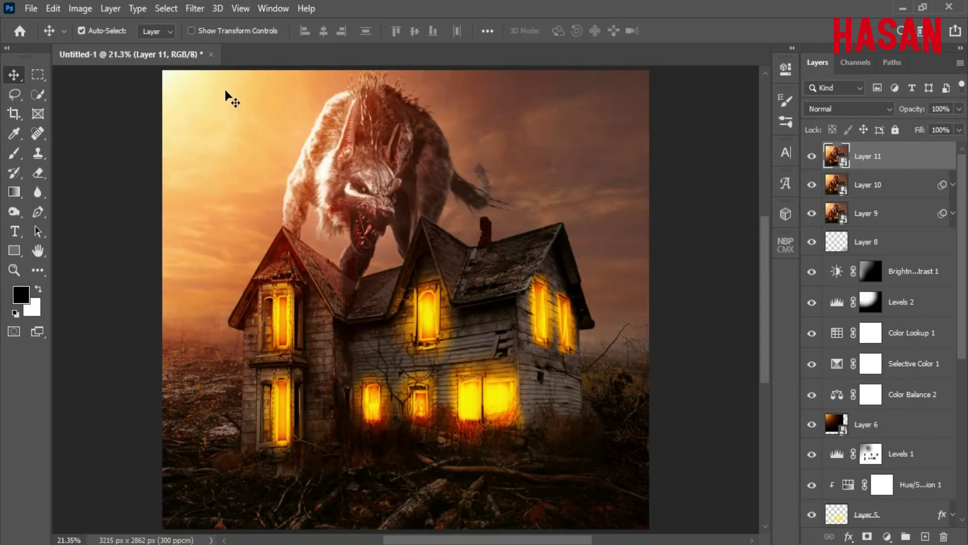
{"action": "left_click", "coordinate": [195, 9]}
{"action": "mouse_move", "coordinate": [222, 357]}
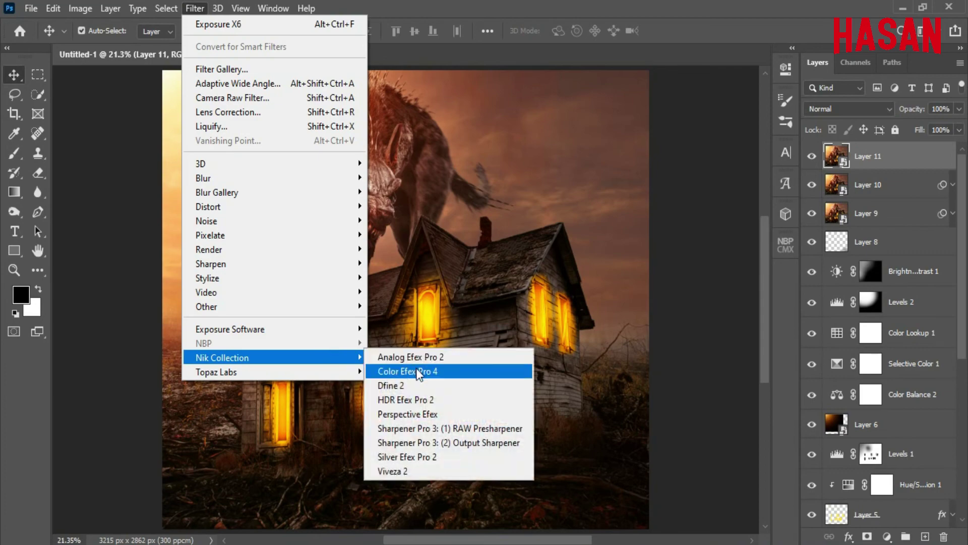
{"action": "left_click", "coordinate": [429, 372]}
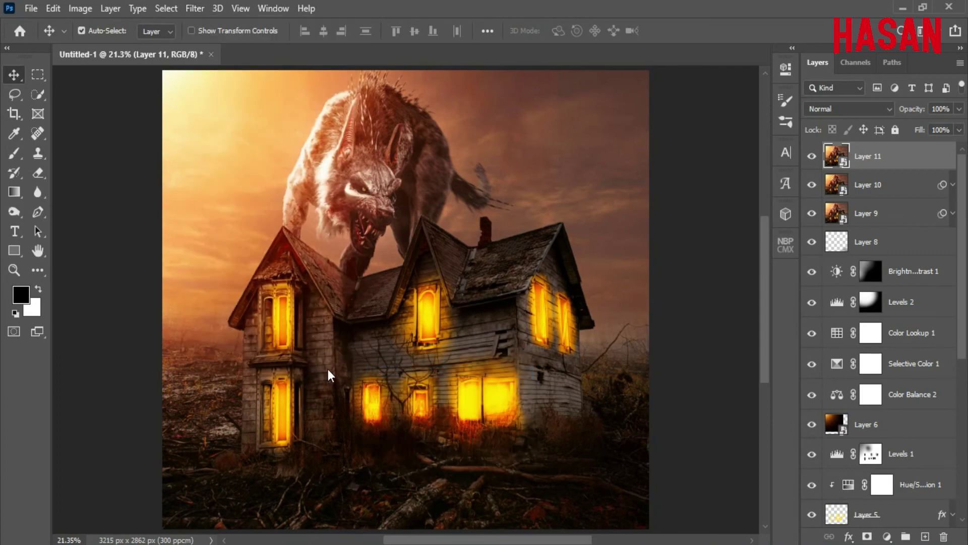
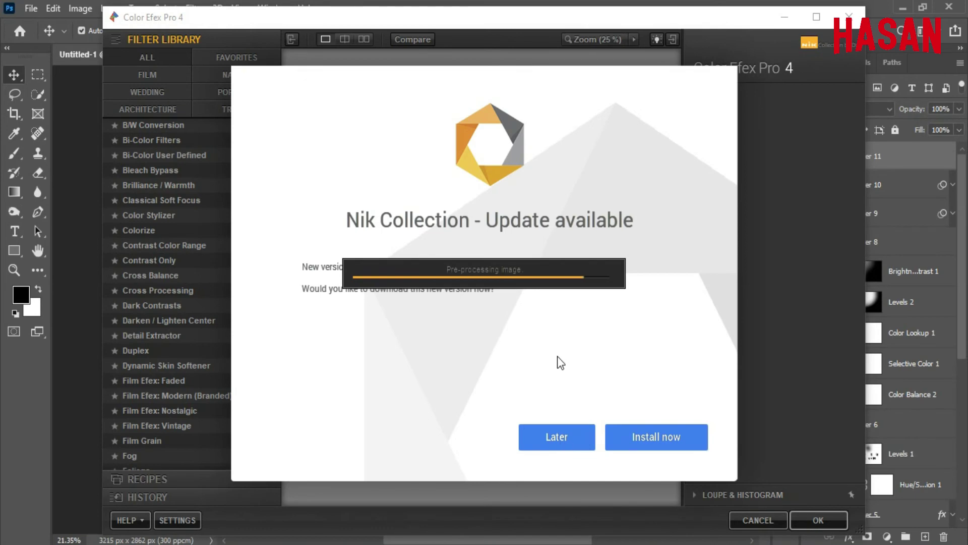
Step: Postpone the Nik update and add Classical Soft Focus with Soft Focus method 2
{"action": "left_click", "coordinate": [556, 436]}
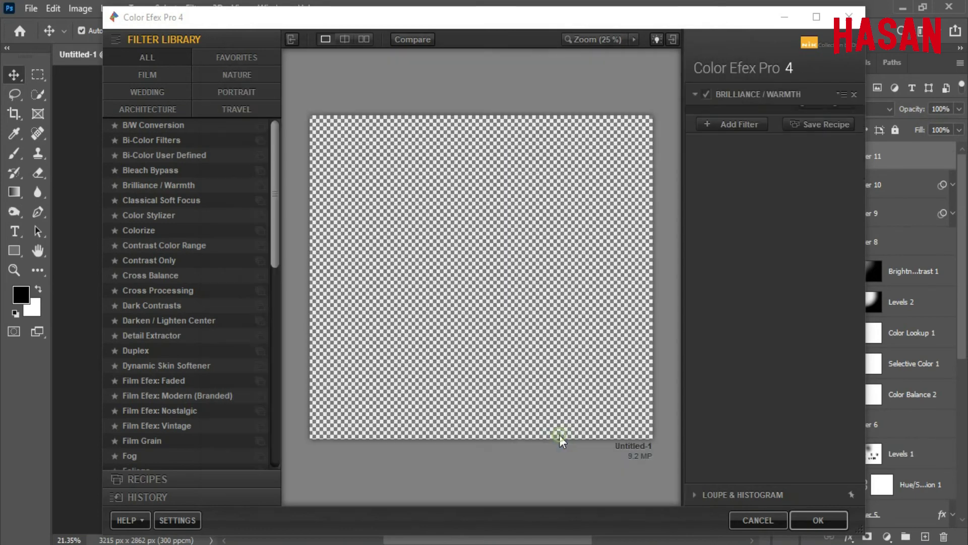
{"action": "left_click", "coordinate": [740, 242]}
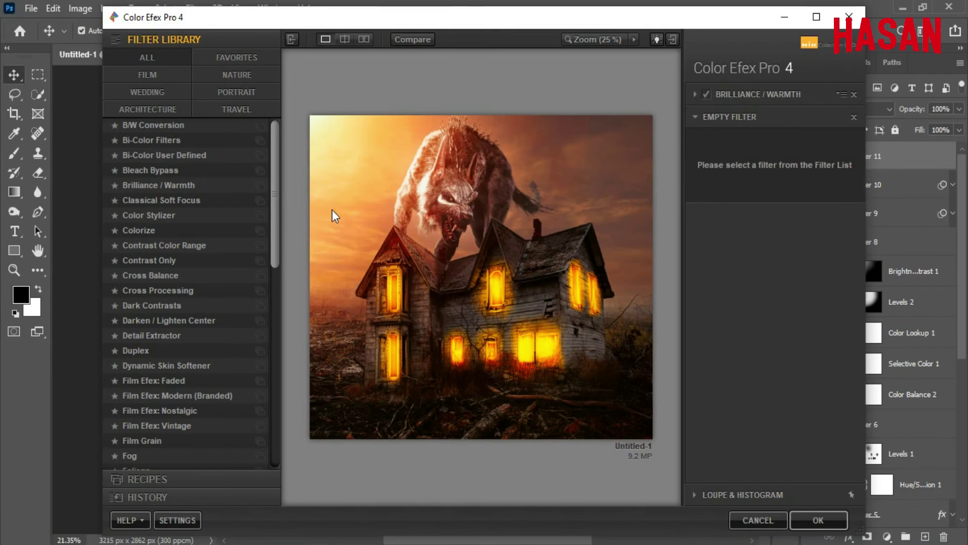
{"action": "left_click", "coordinate": [184, 201]}
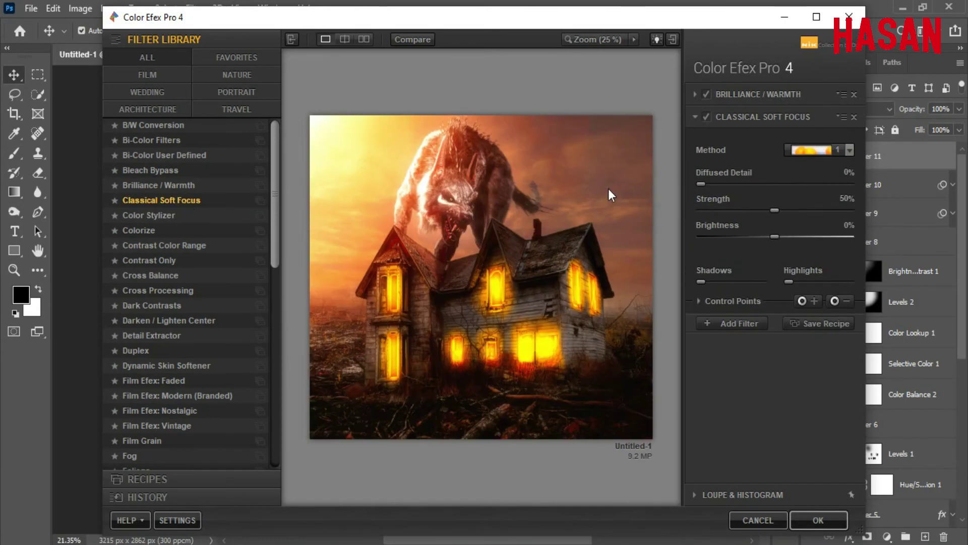
{"action": "left_click", "coordinate": [851, 149]}
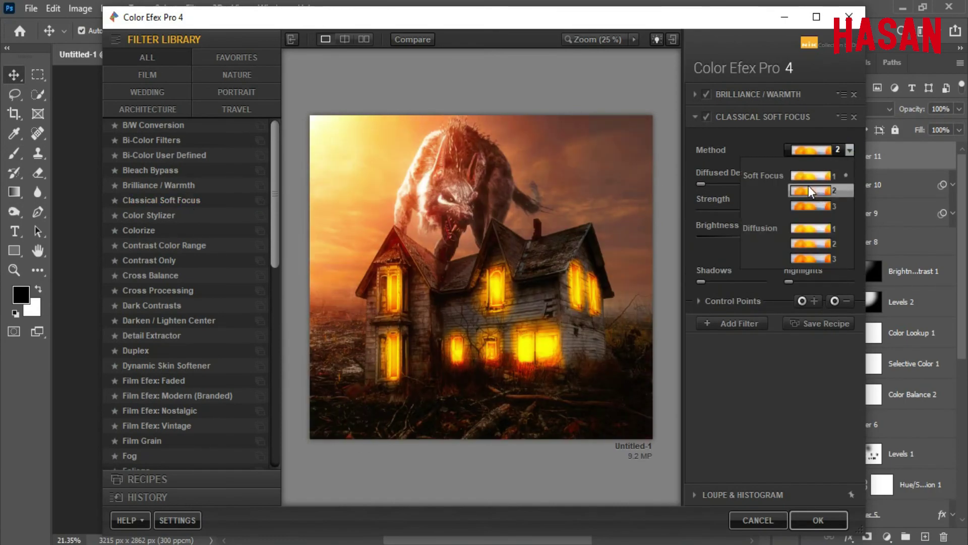
{"action": "left_click", "coordinate": [808, 188]}
Step: Add a Glamour Glow filter with Glow raised to about 28%
{"action": "left_click", "coordinate": [739, 323]}
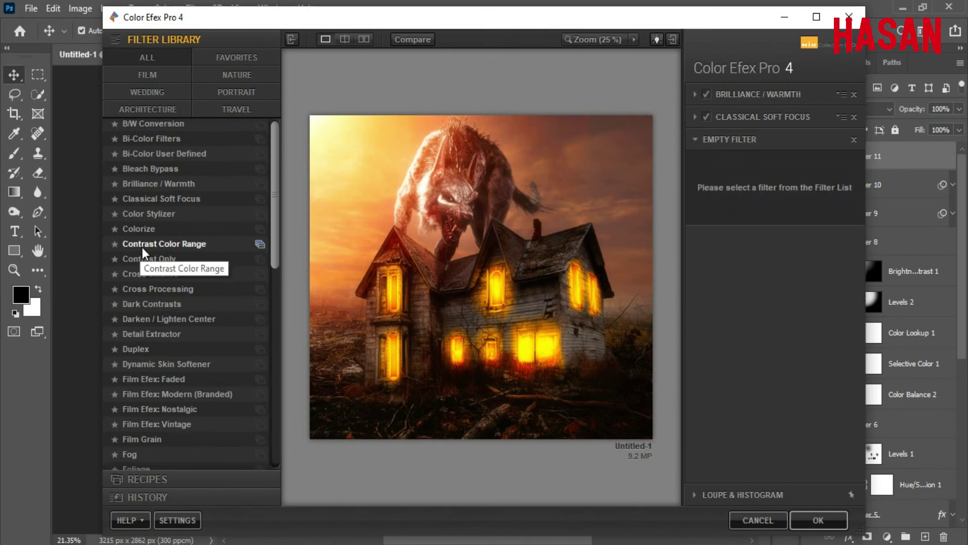
{"action": "scroll", "coordinate": [142, 248], "scroll_direction": "down", "scroll_amount": 3}
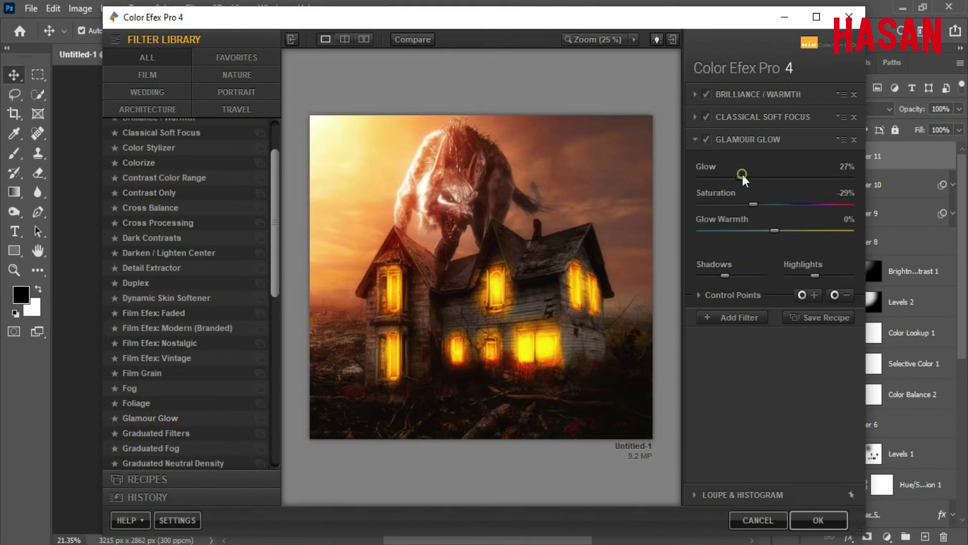
{"action": "left_click_drag", "start_coordinate": [741, 178], "coordinate": [761, 178]}
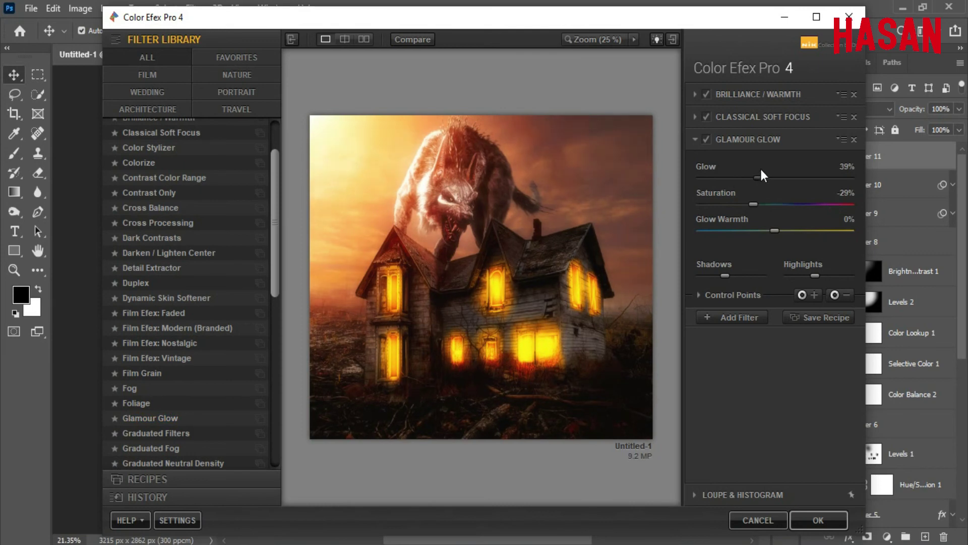
{"action": "left_click", "coordinate": [739, 317]}
{"action": "scroll", "coordinate": [176, 303], "scroll_direction": "up", "scroll_amount": 1}
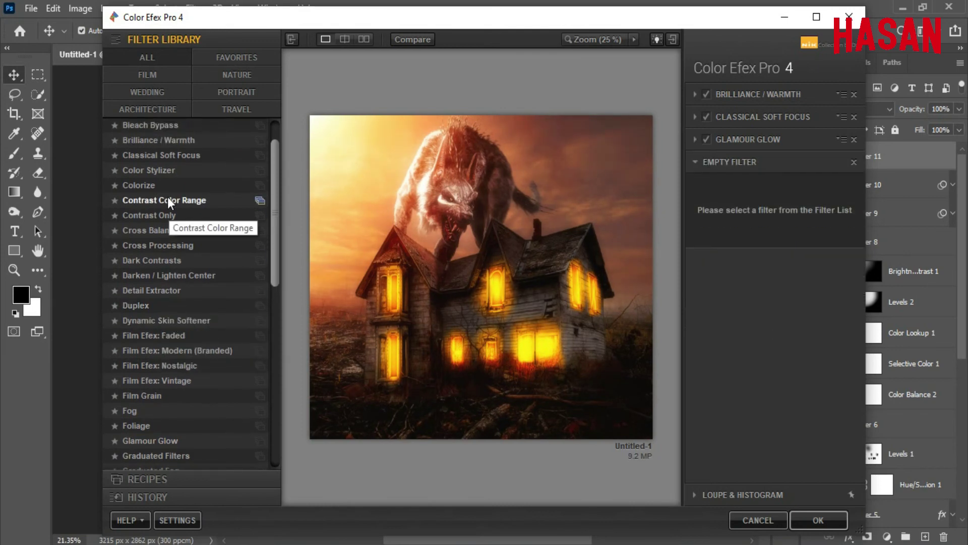
Step: Add a Detail Extractor filter with its strength lowered to about 13%
{"action": "left_click", "coordinate": [162, 290]}
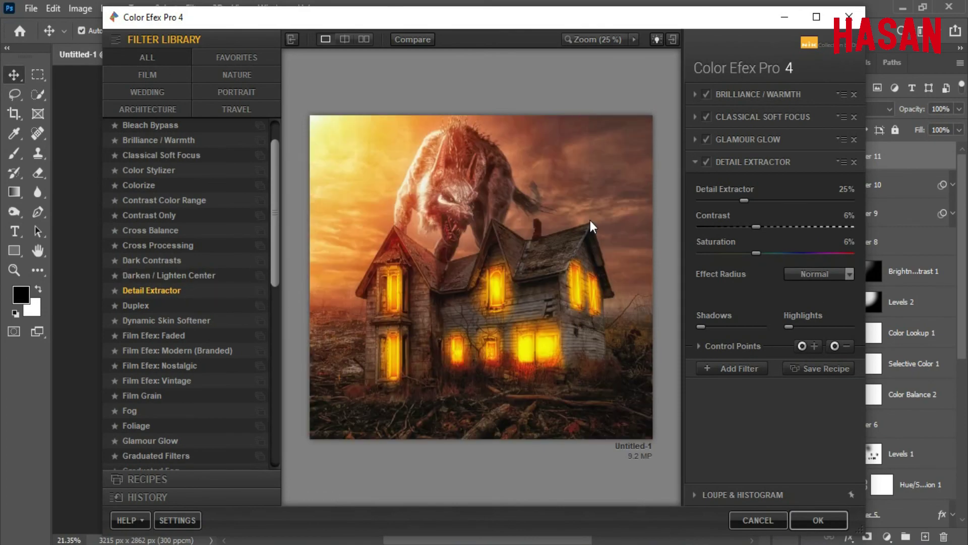
{"action": "mouse_move", "coordinate": [742, 201]}
{"action": "left_mouse_down"}
{"action": "mouse_move", "coordinate": [702, 200]}
{"action": "mouse_move", "coordinate": [759, 225]}
{"action": "left_mouse_up"}
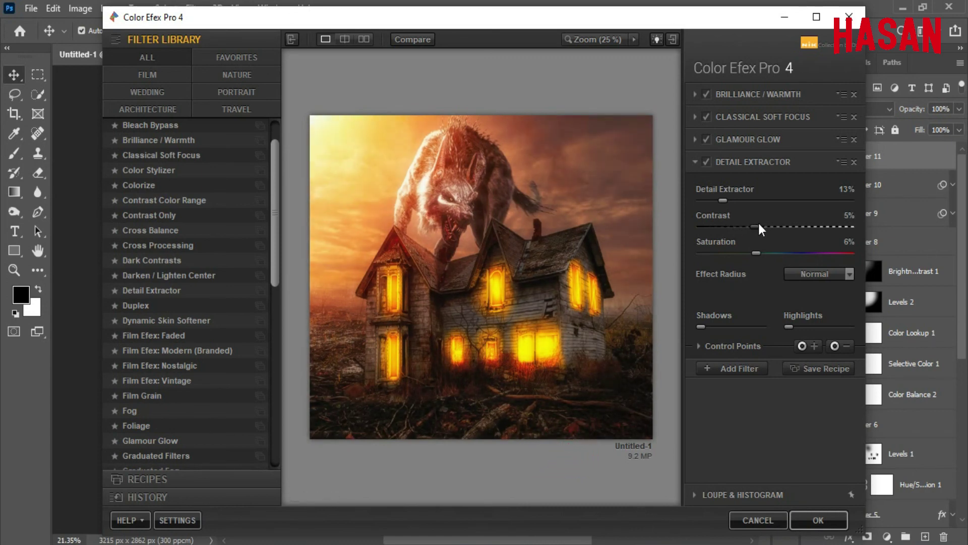
{"action": "left_click_drag", "start_coordinate": [722, 200], "coordinate": [734, 200]}
Step: Add Cross Processing with method L05 and apply the filter stack to the image
{"action": "left_click", "coordinate": [744, 367]}
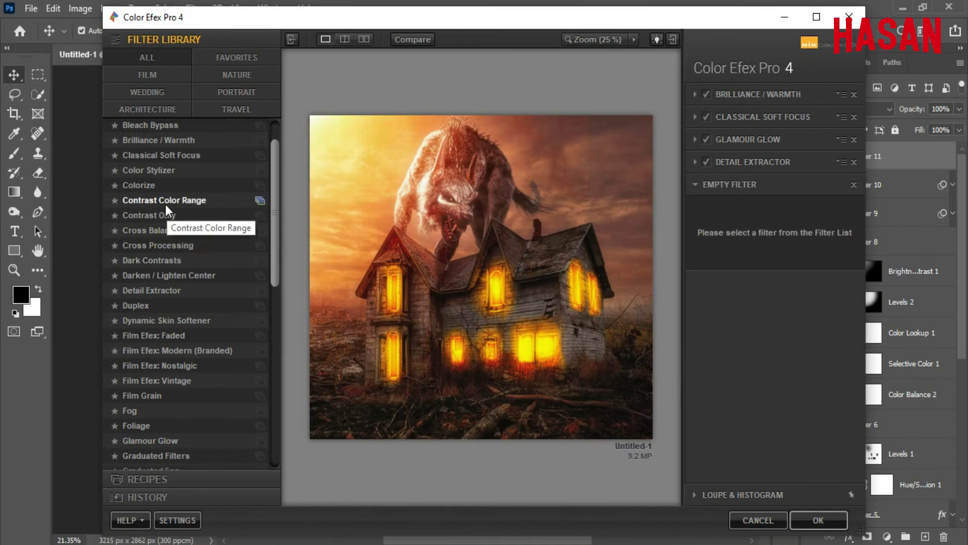
{"action": "left_click", "coordinate": [170, 244]}
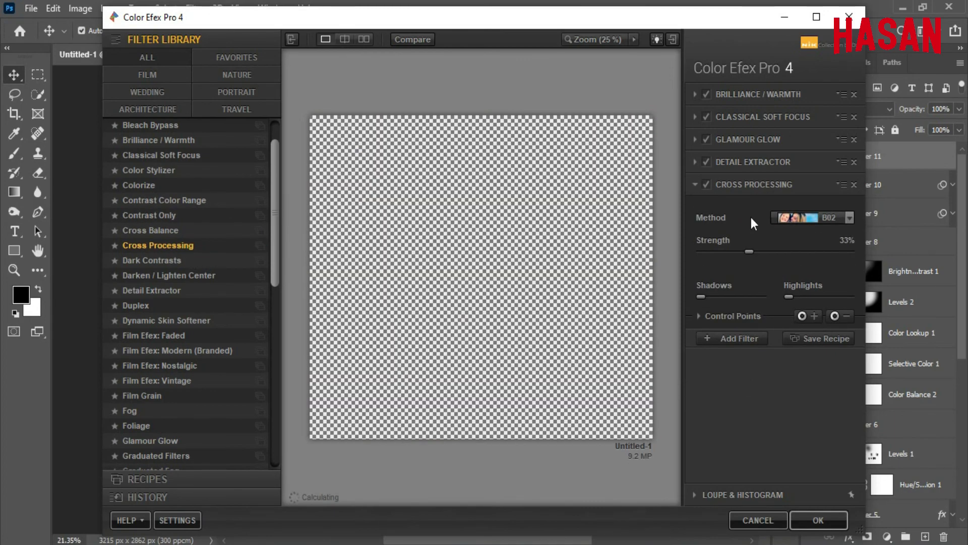
{"action": "left_click", "coordinate": [851, 218]}
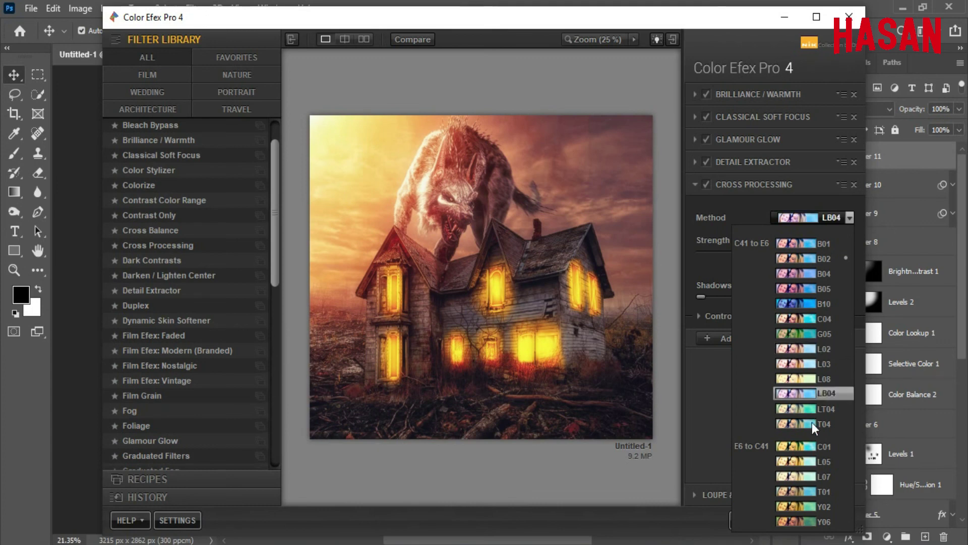
{"action": "left_click", "coordinate": [811, 461]}
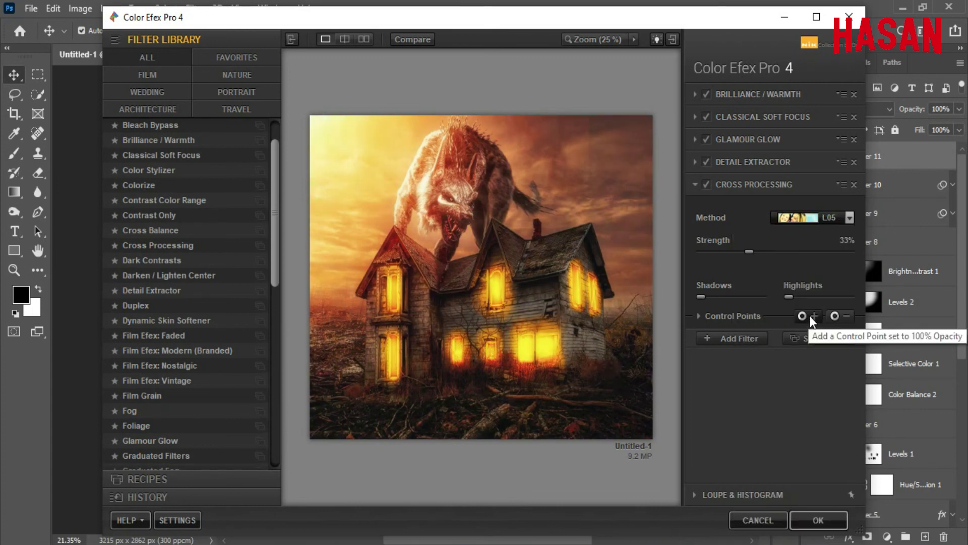
{"action": "left_click", "coordinate": [746, 337]}
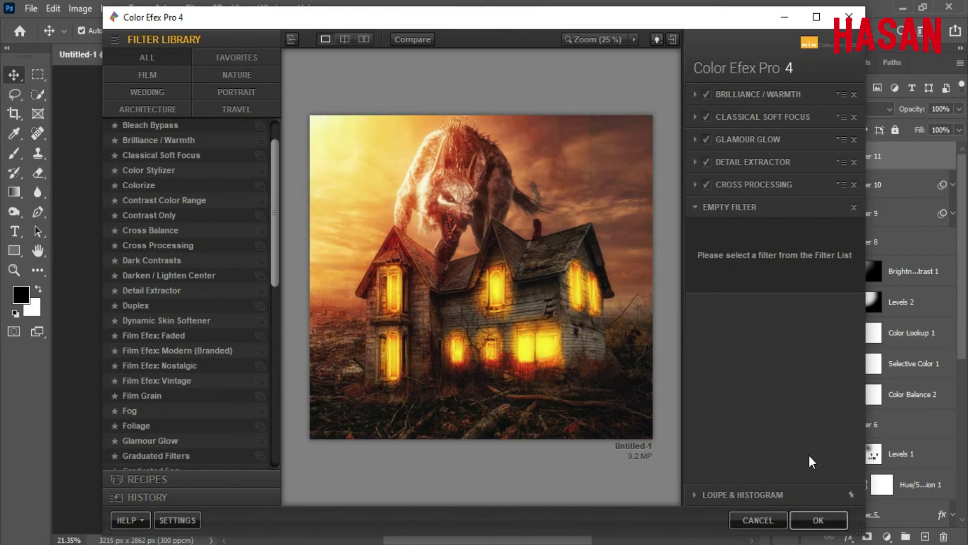
{"action": "left_click", "coordinate": [829, 517]}
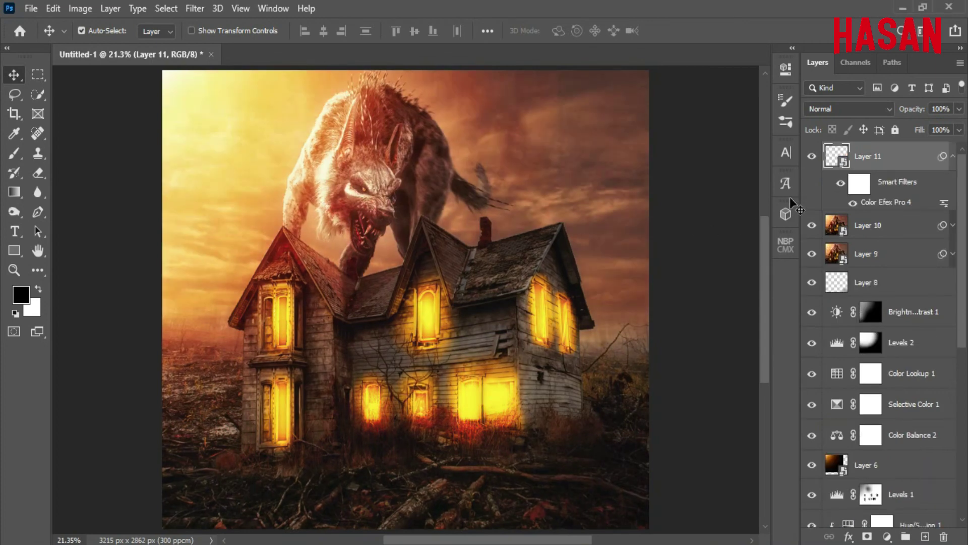
Step: Set Layer 11's opacity to 50% and stamp all visible layers into new Layer 12
{"action": "left_click", "coordinate": [953, 156]}
{"action": "left_click_drag", "start_coordinate": [914, 109], "coordinate": [883, 112]}
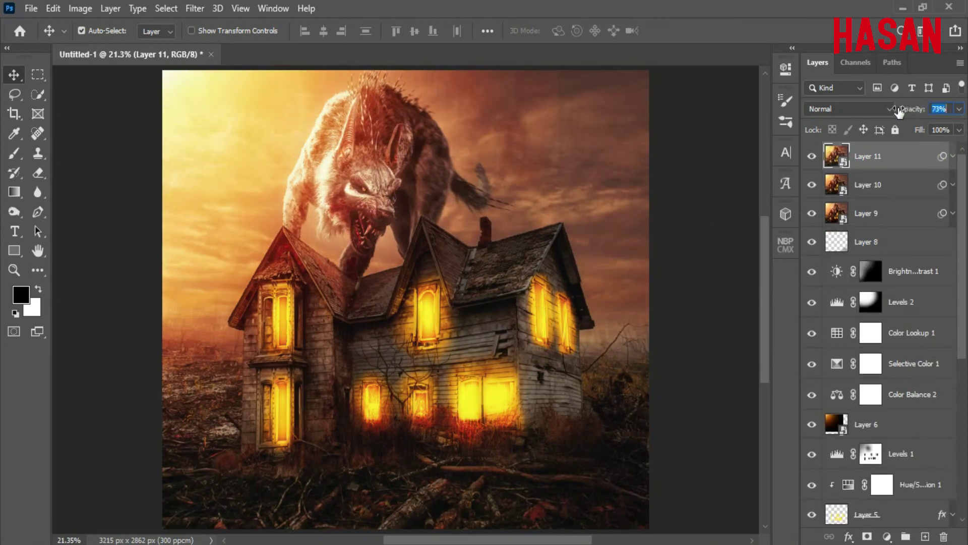
{"action": "left_click", "coordinate": [812, 157]}
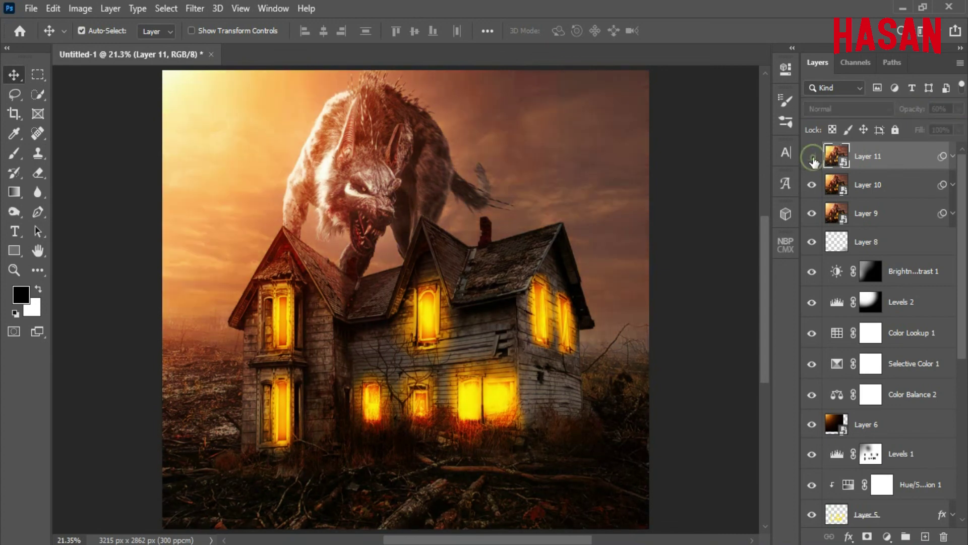
{"action": "left_click", "coordinate": [811, 157]}
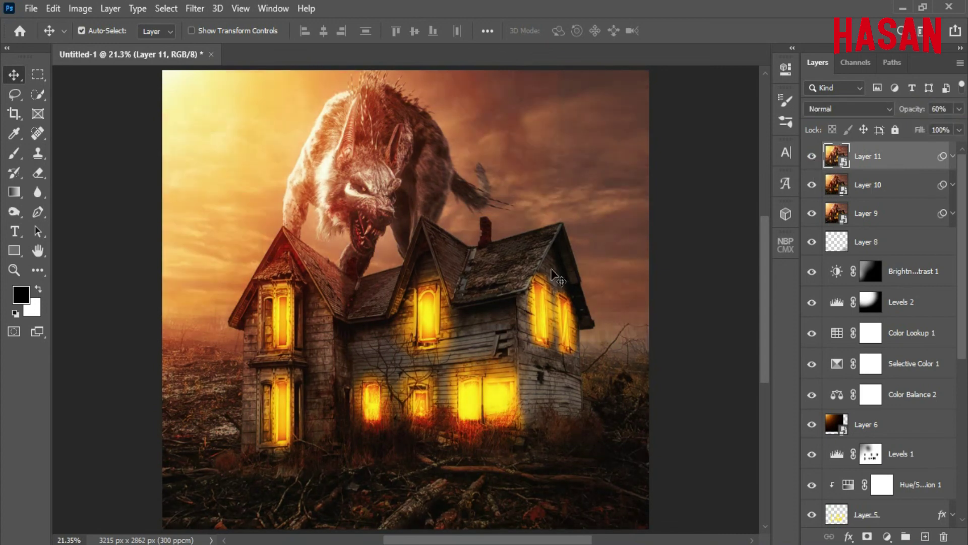
{"action": "key", "text": "5"}
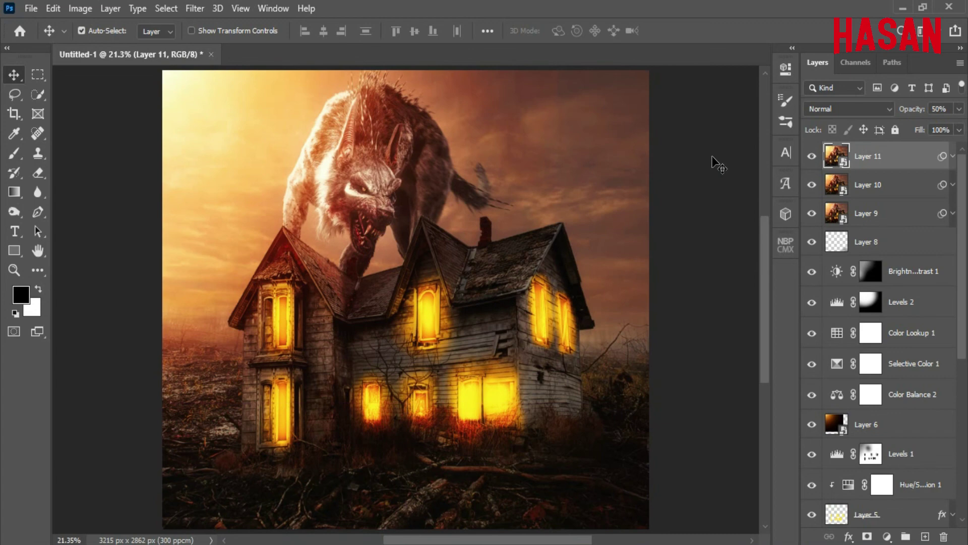
{"action": "key", "text": "ctrl"}
{"action": "key", "text": "ctrl+shift+alt+e"}
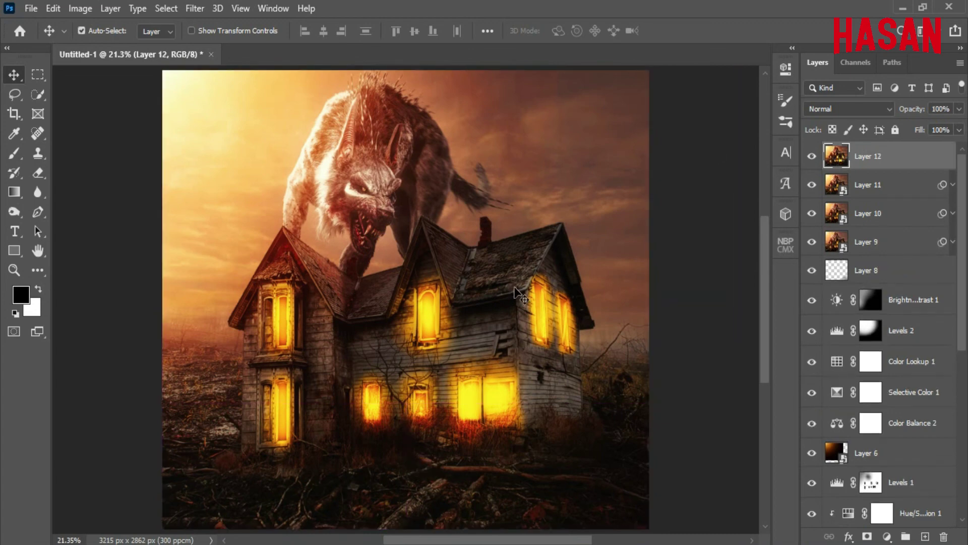